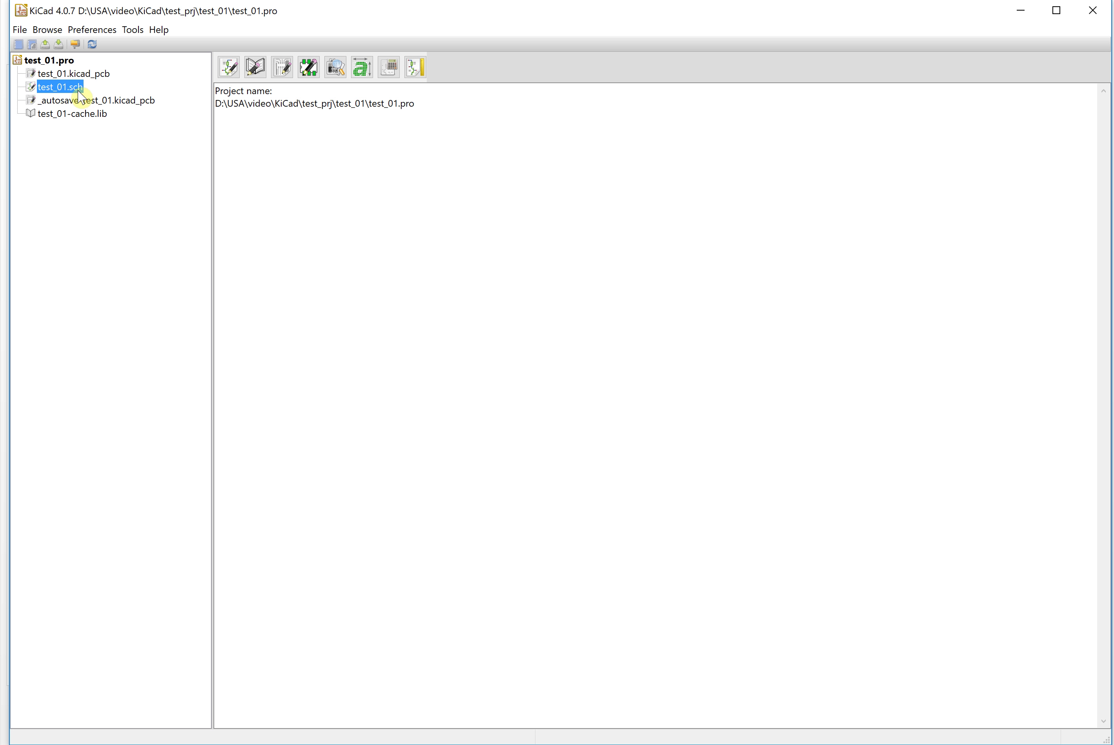
Step: Open the schematic test_01.sch and generate its Pcbnew netlist in the default format as test_01.net
double_click(75, 89)
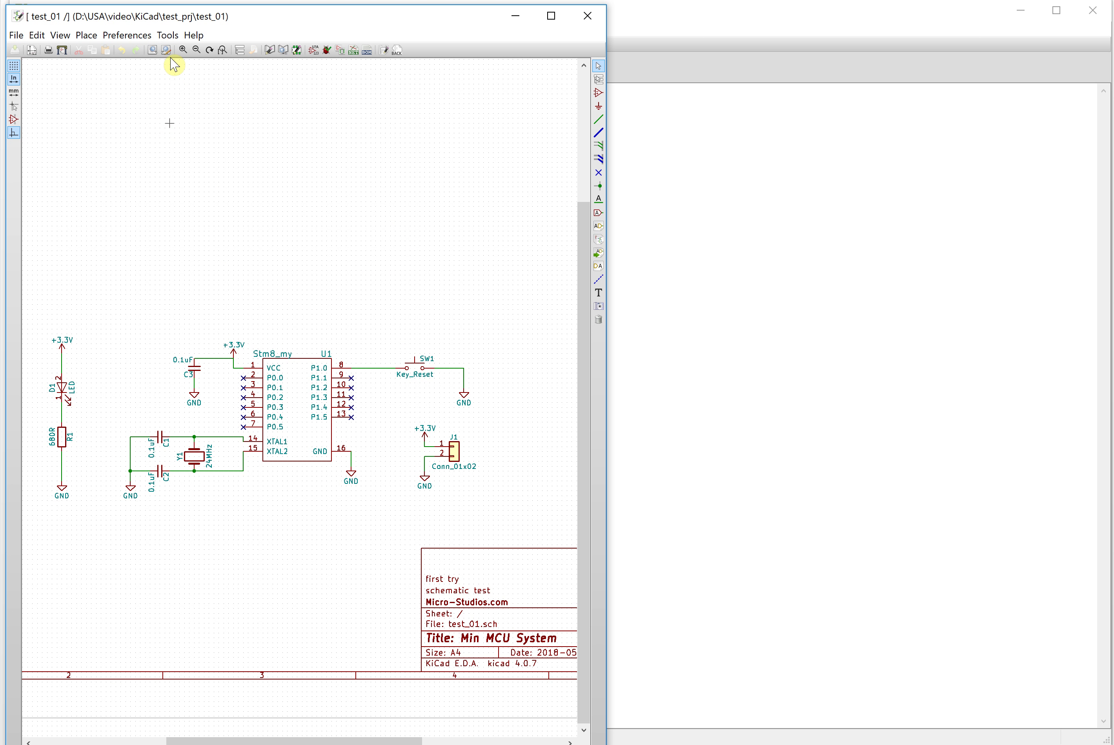
left_click(169, 36)
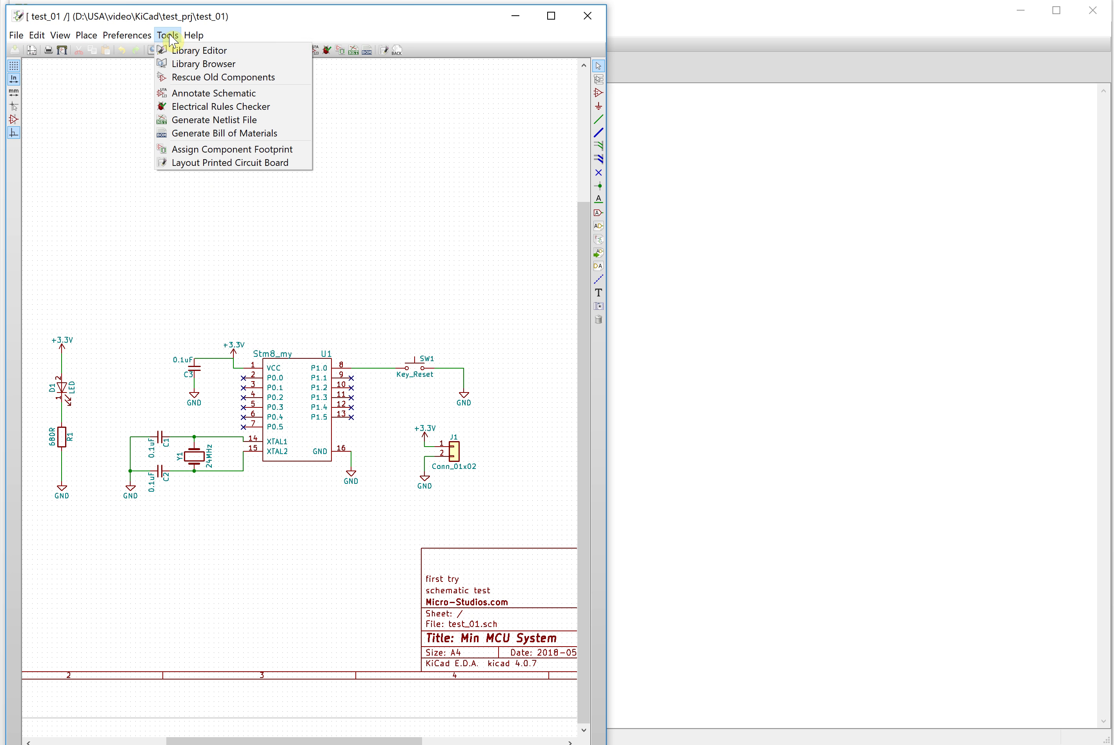
left_click(233, 121)
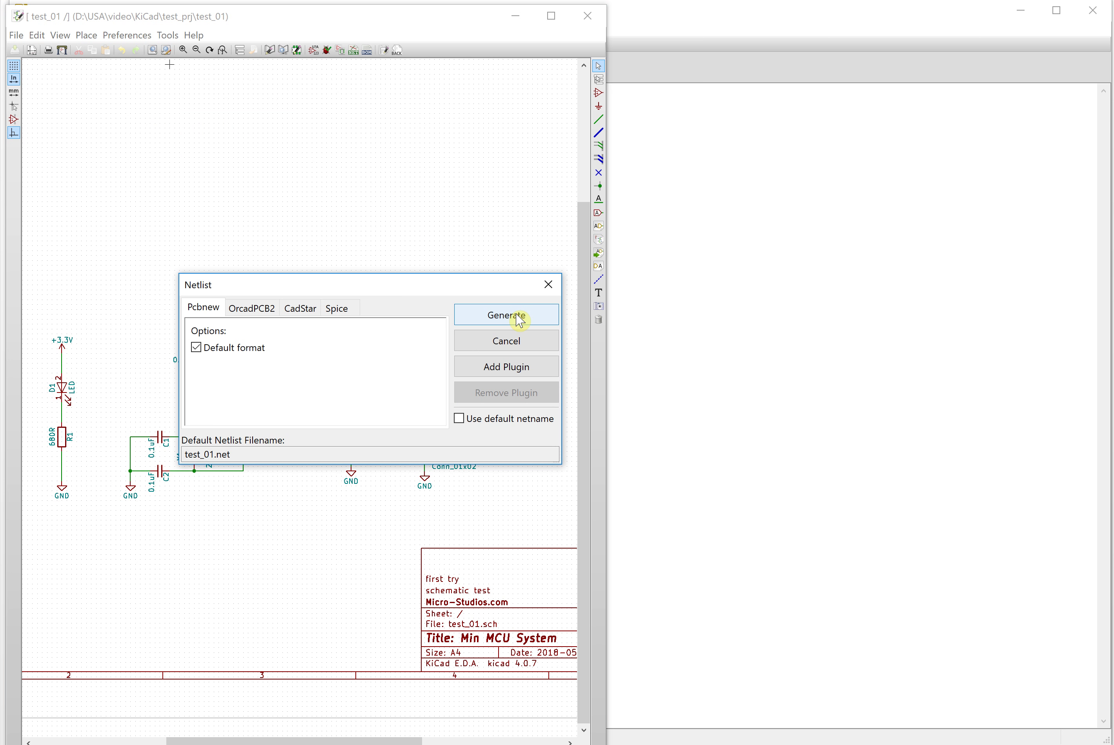
left_click(515, 314)
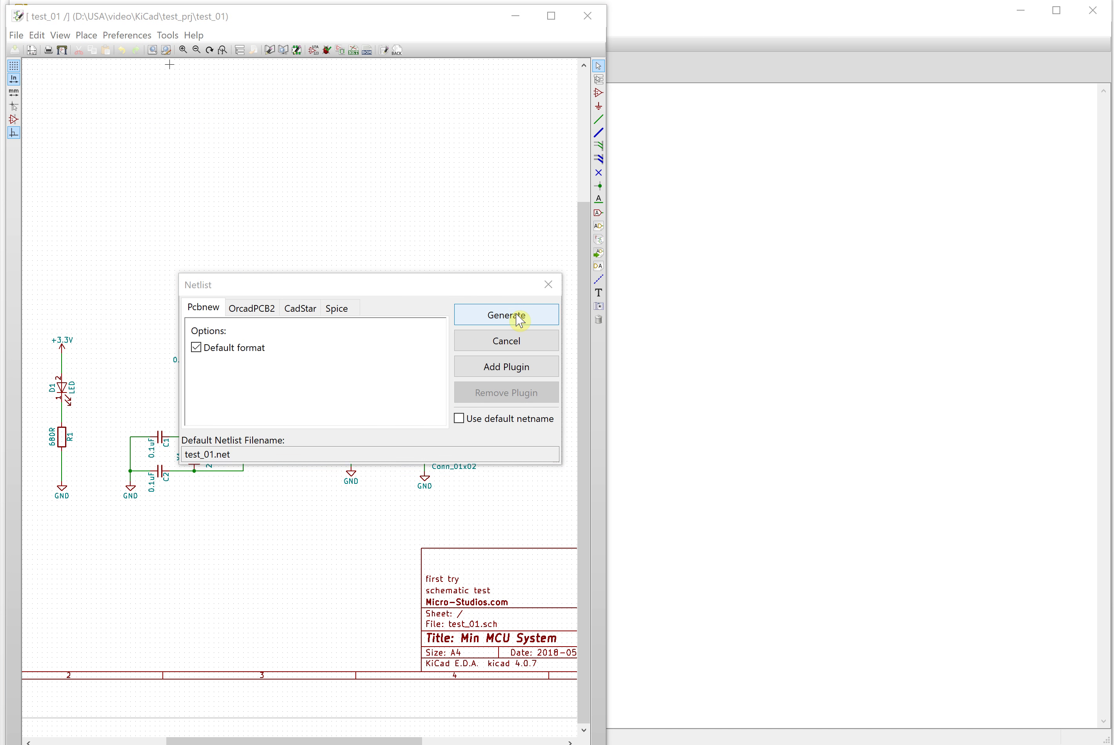
left_click(556, 624)
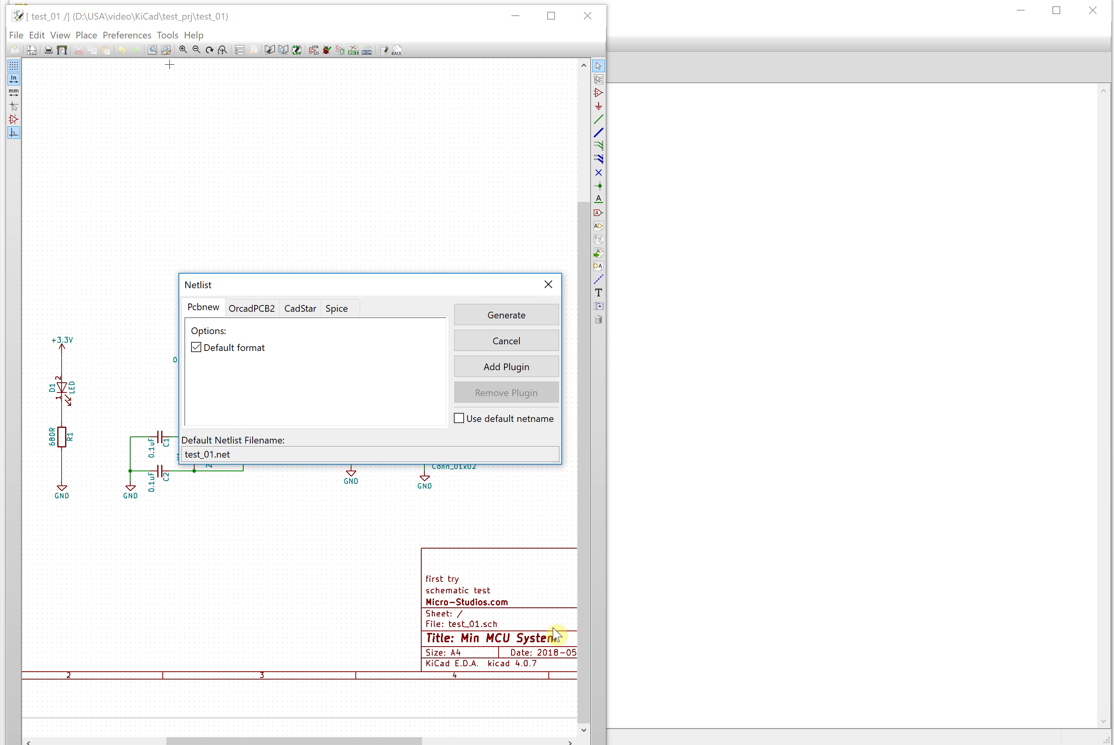
Step: Return to the project window, open the board test_01.kicad_pcb and read the current netlist test_01.net into it
left_click(736, 272)
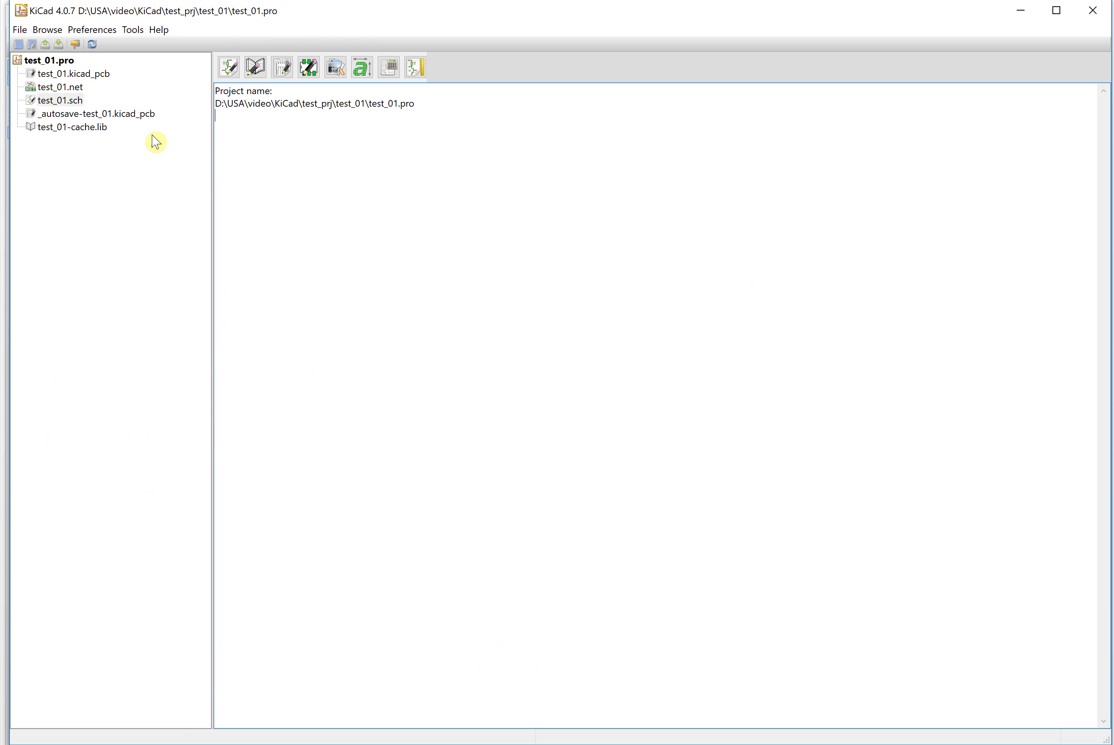
left_click(64, 88)
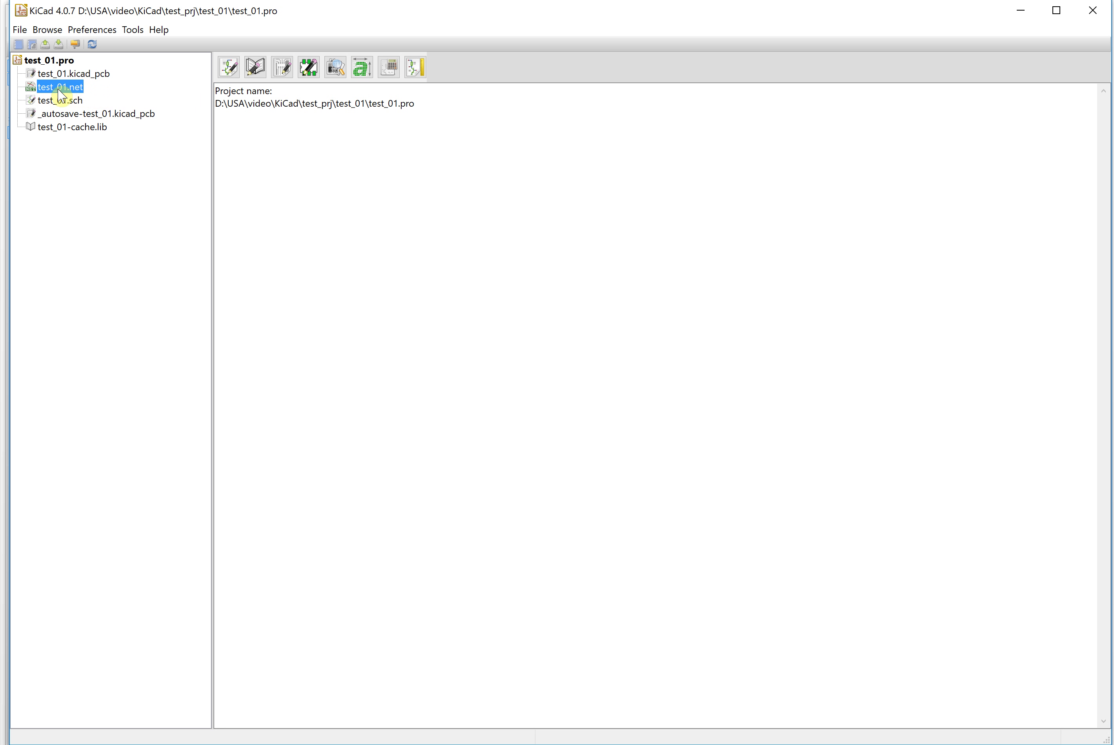
double_click(93, 75)
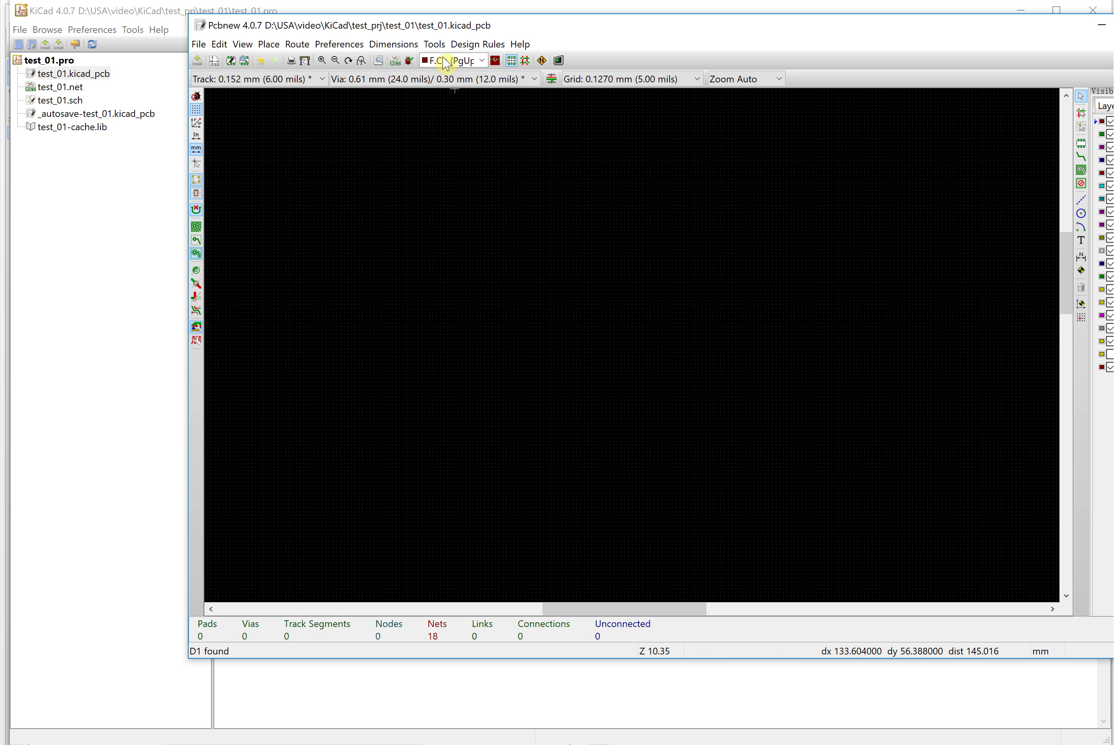
left_click(433, 44)
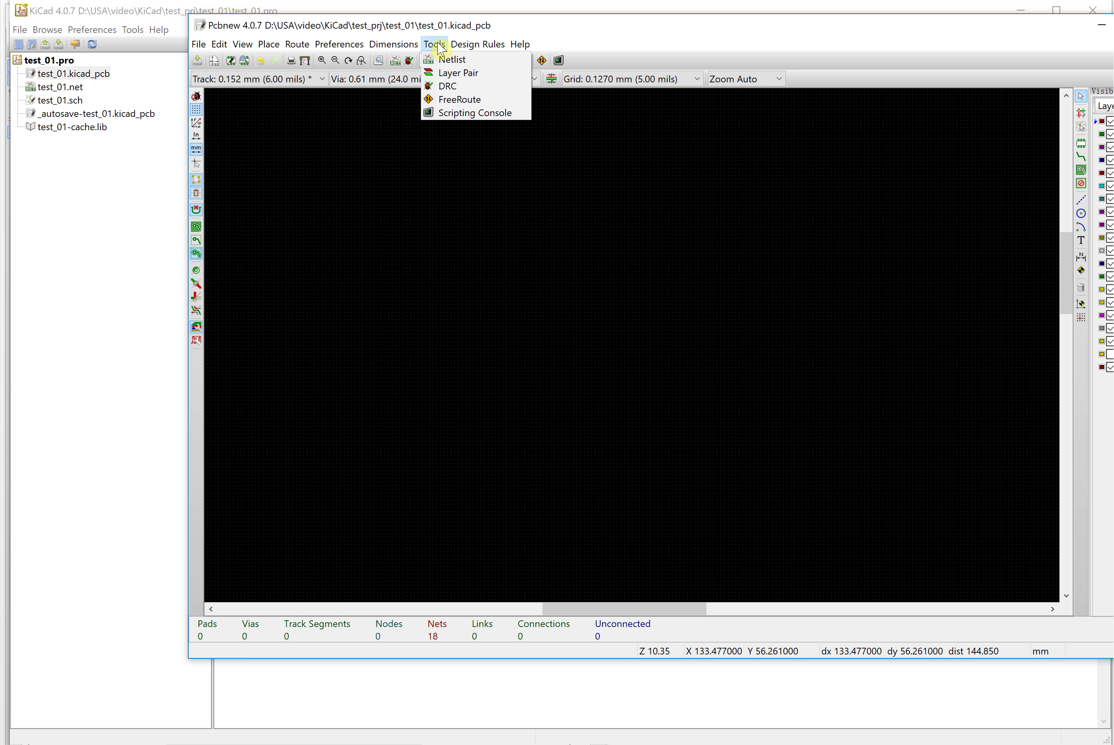
left_click(448, 60)
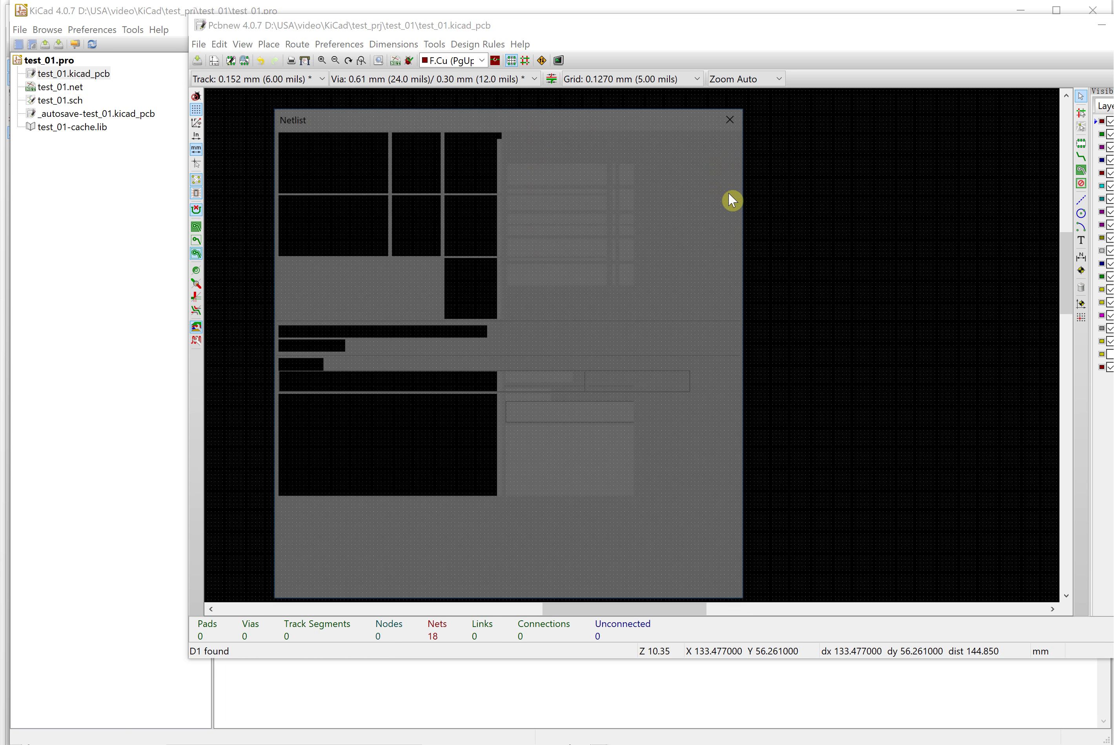
left_click(705, 177)
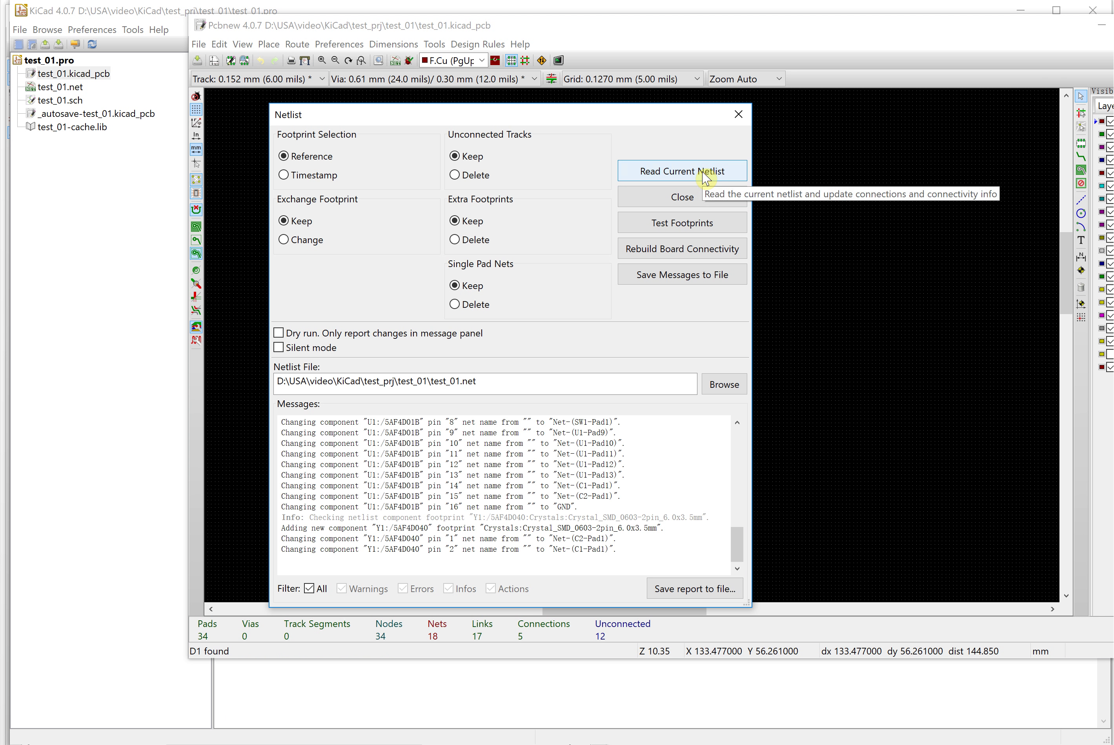
left_click(693, 196)
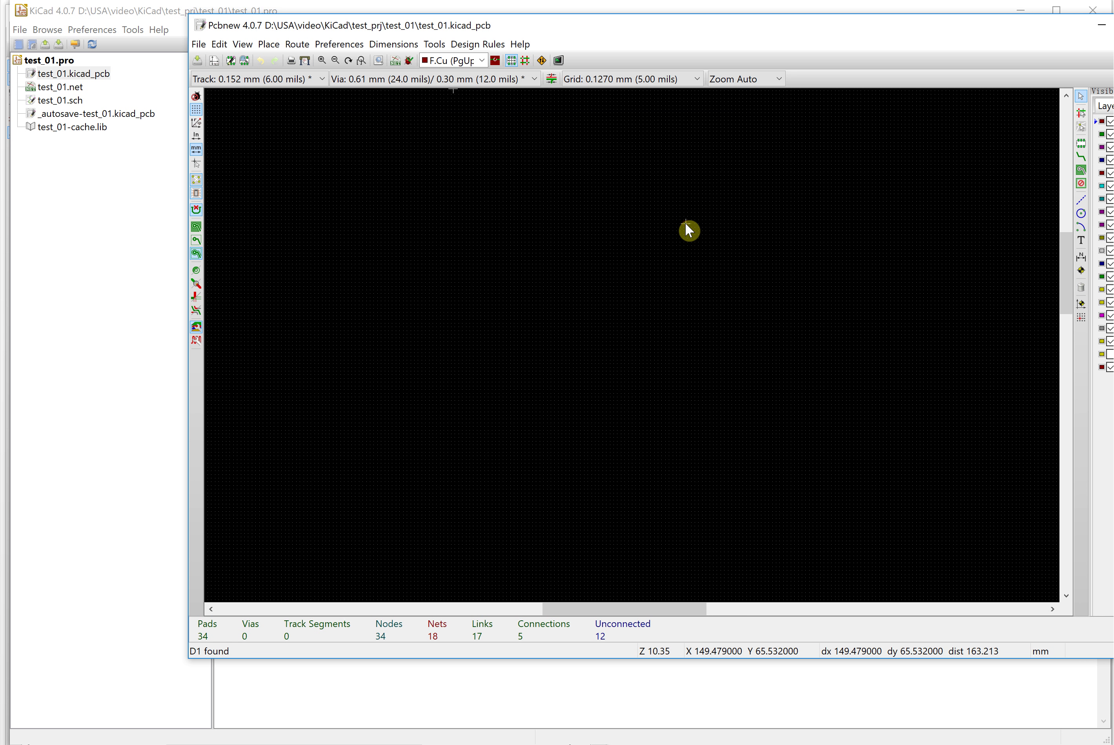
Step: Set the board grid to 0.5080 mm (20.00 mils)
key("Home")
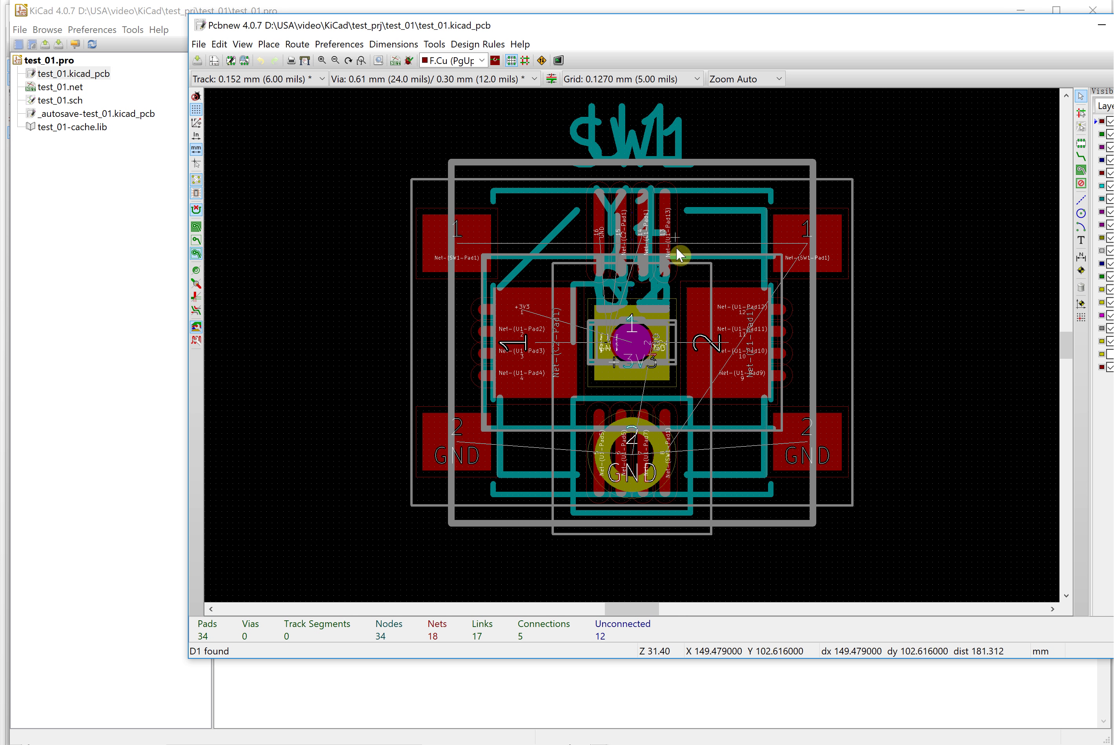
scroll(632, 345, "down", 3)
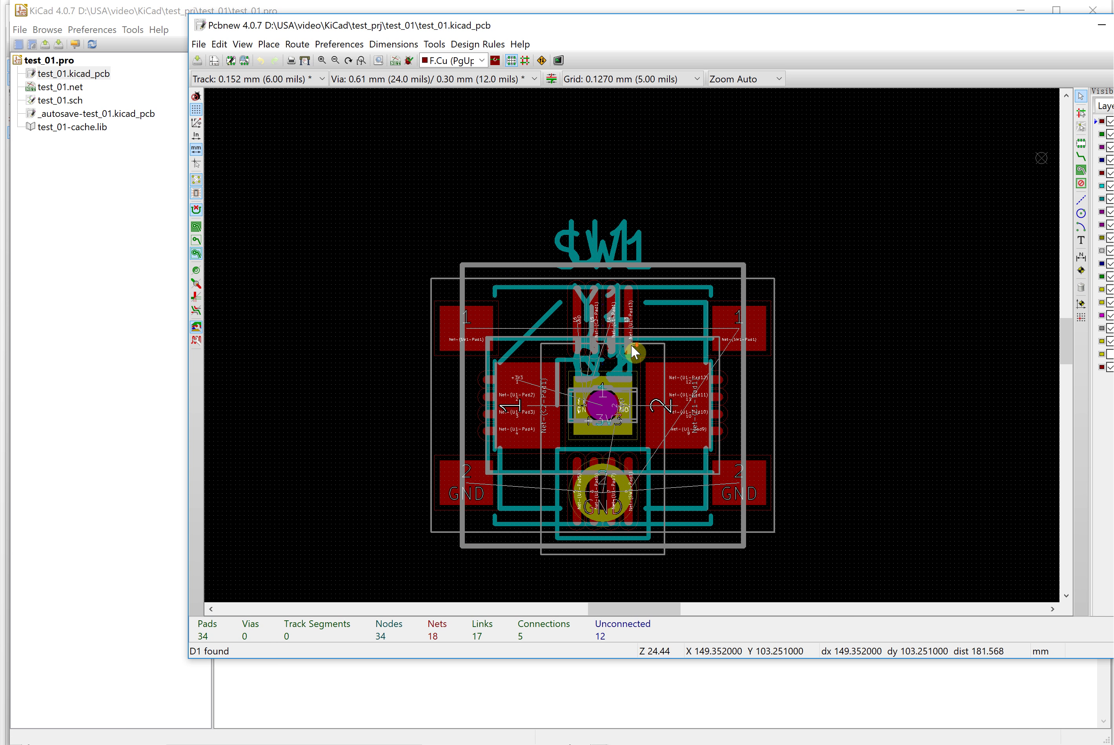
scroll(632, 347, "down", 1)
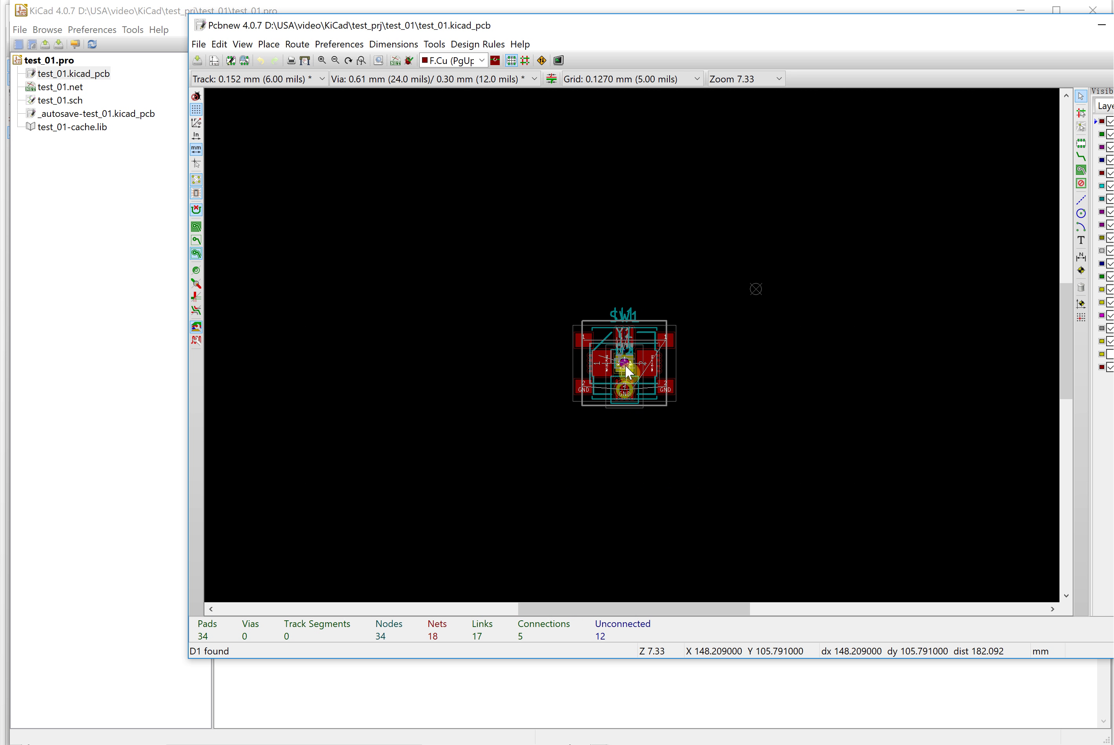
scroll(632, 347, "down", 3)
scroll(632, 342, "up", 2)
scroll(628, 351, "up", 3)
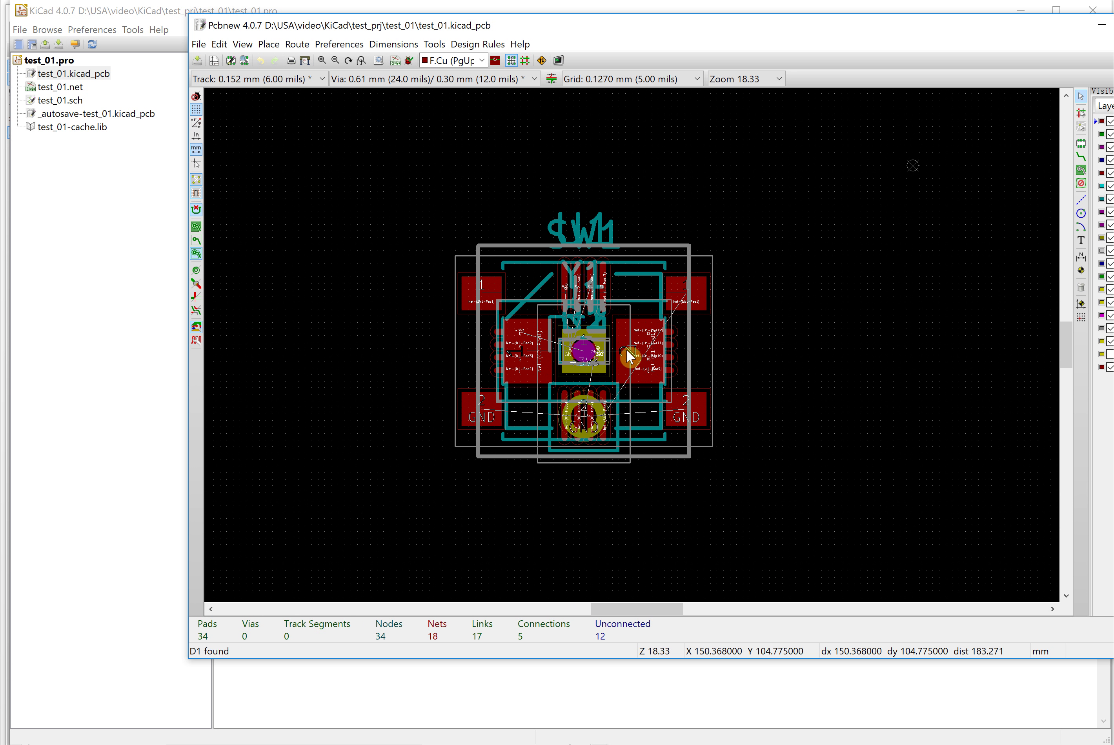
left_click(613, 80)
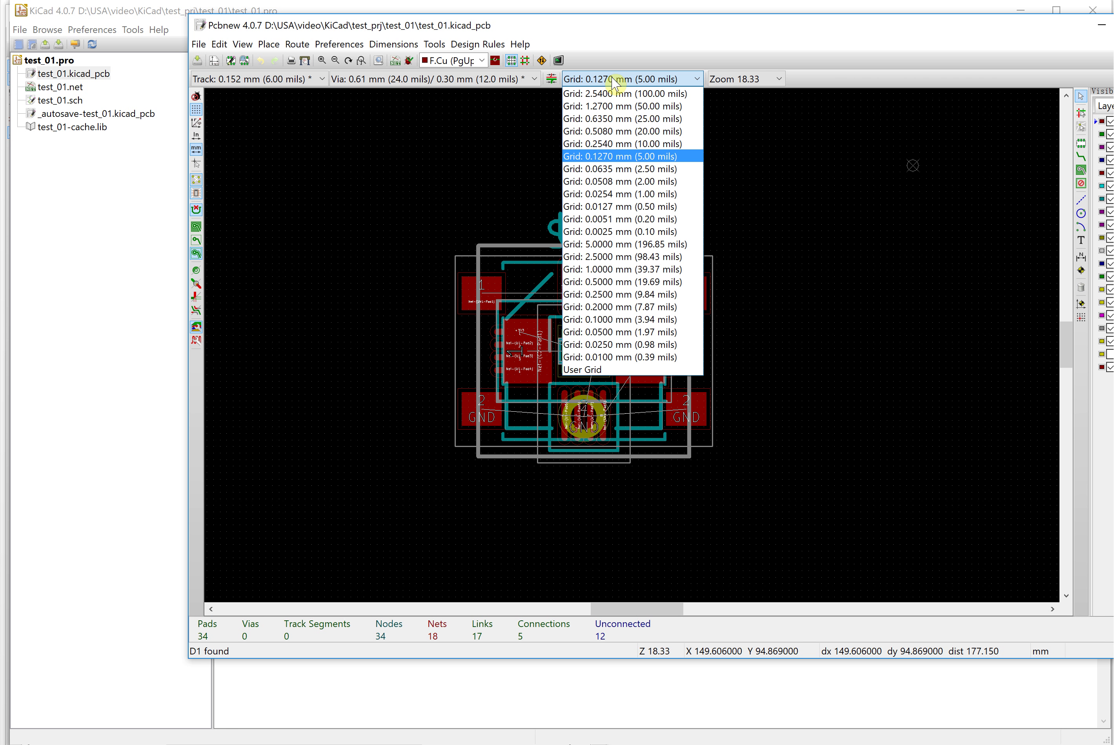
left_click(646, 132)
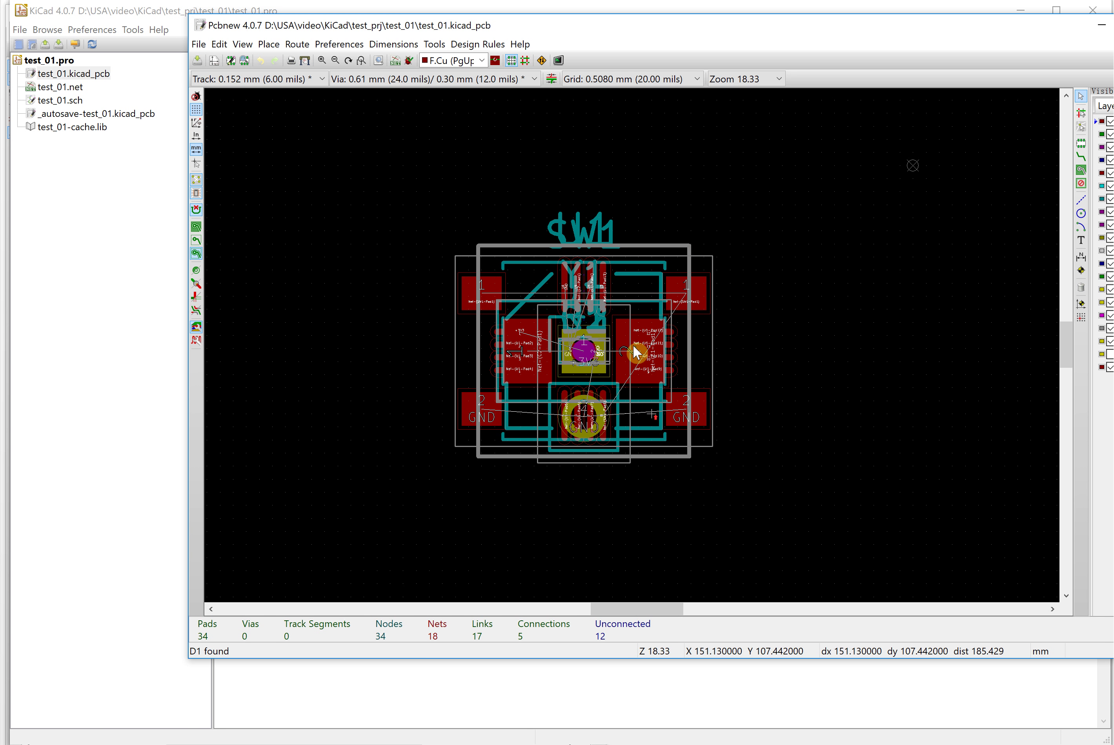
Step: Examine the Global Spread and Place options offered in footprint mode
scroll(633, 345, "up", 1)
scroll(631, 345, "down", 2)
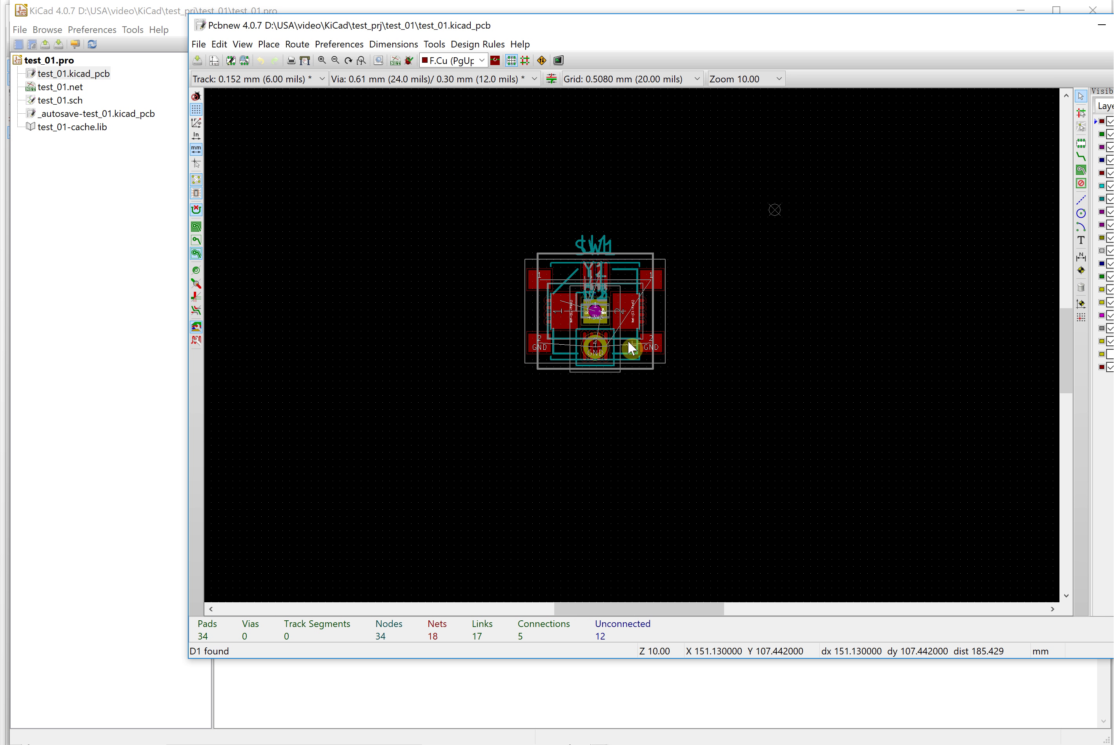
scroll(632, 345, "down", 1)
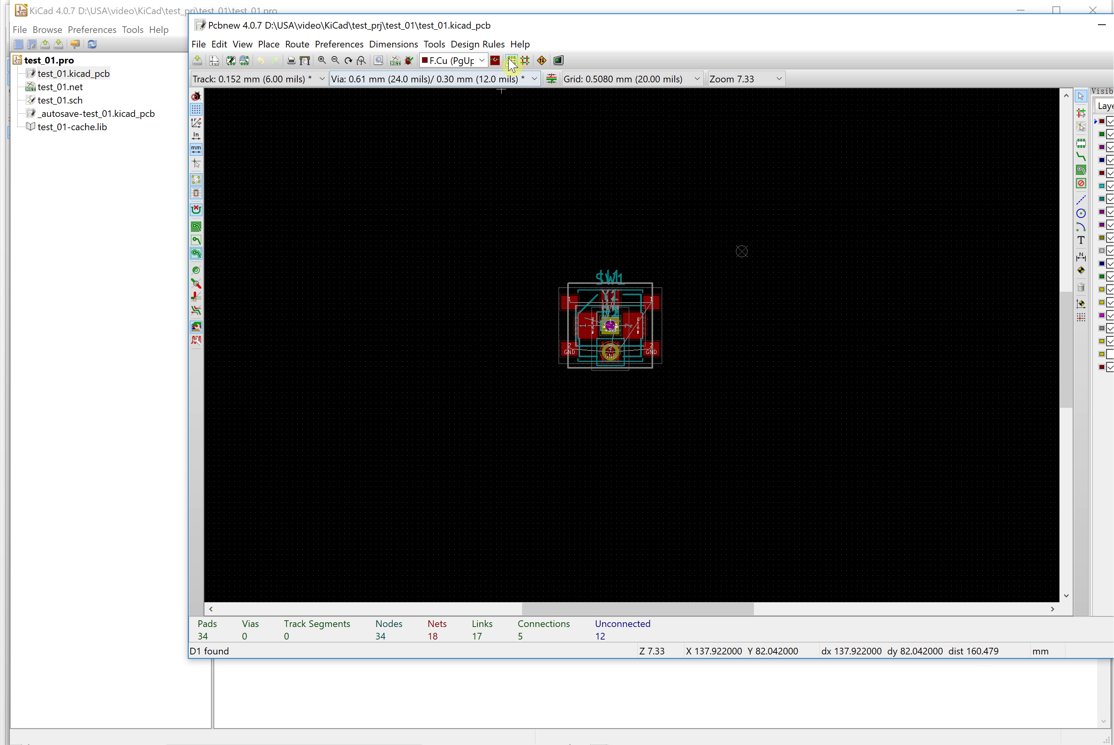
left_click(511, 61)
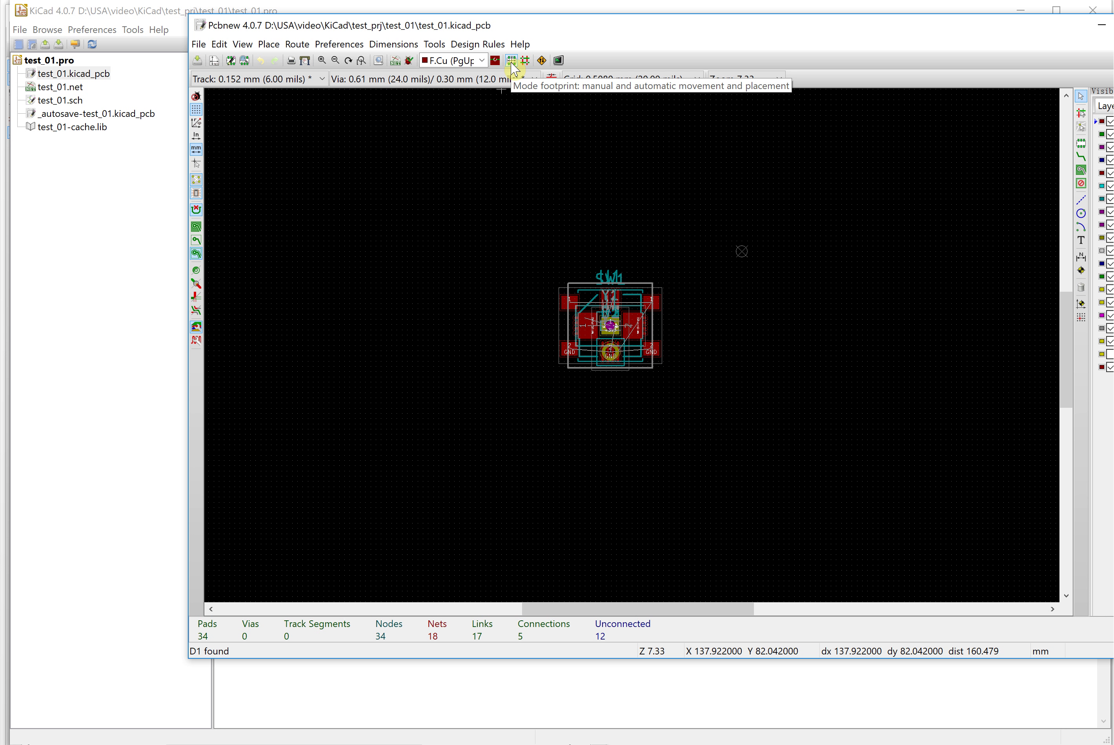
right_click(626, 214)
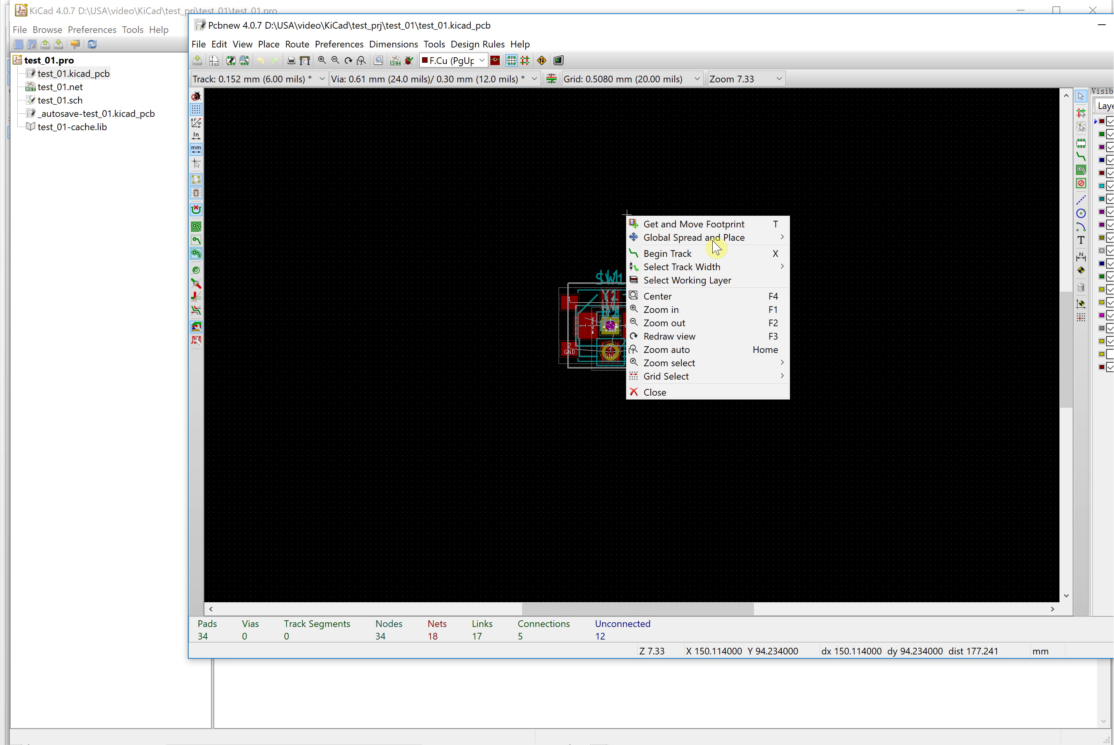
mouse_move(731, 238)
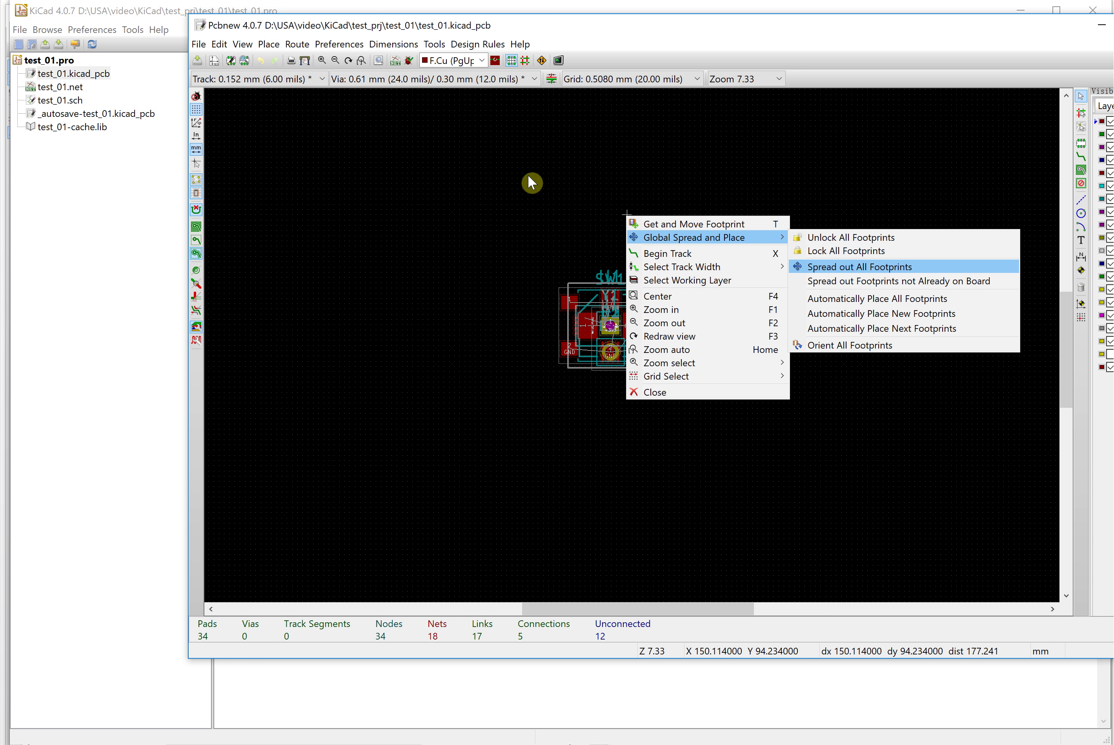
left_click(628, 217)
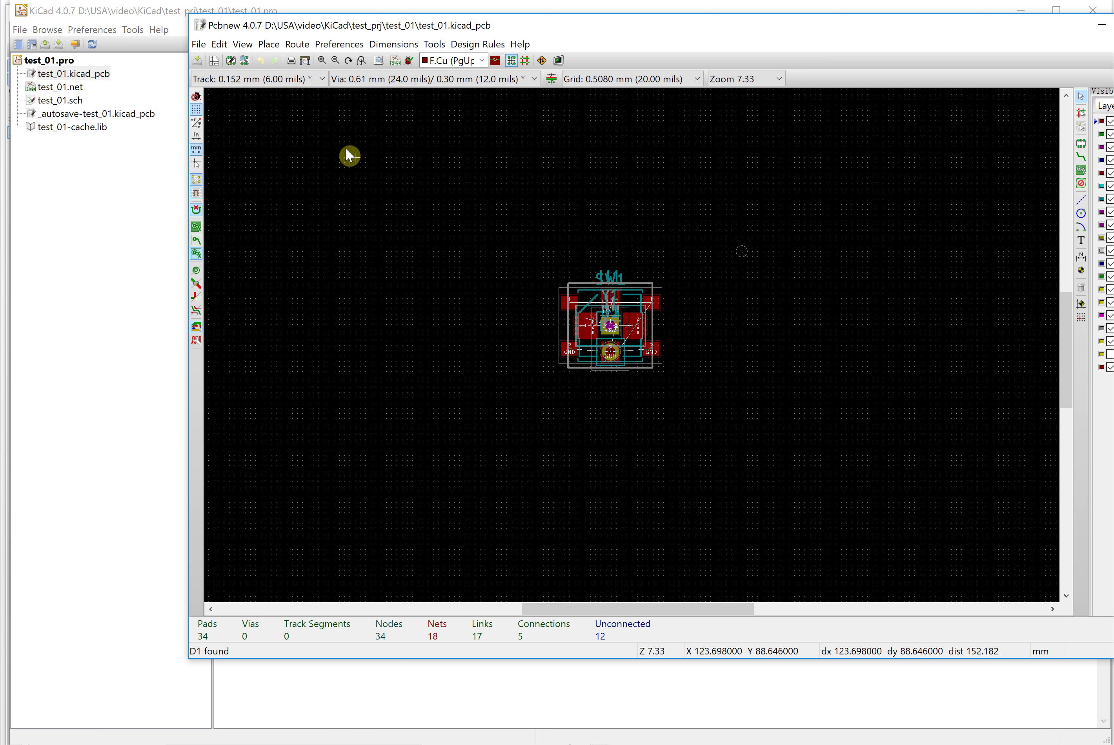
Step: Switch the canvas to OpenGL, check its context options on the empty board area, and return to the default canvas
left_click(243, 44)
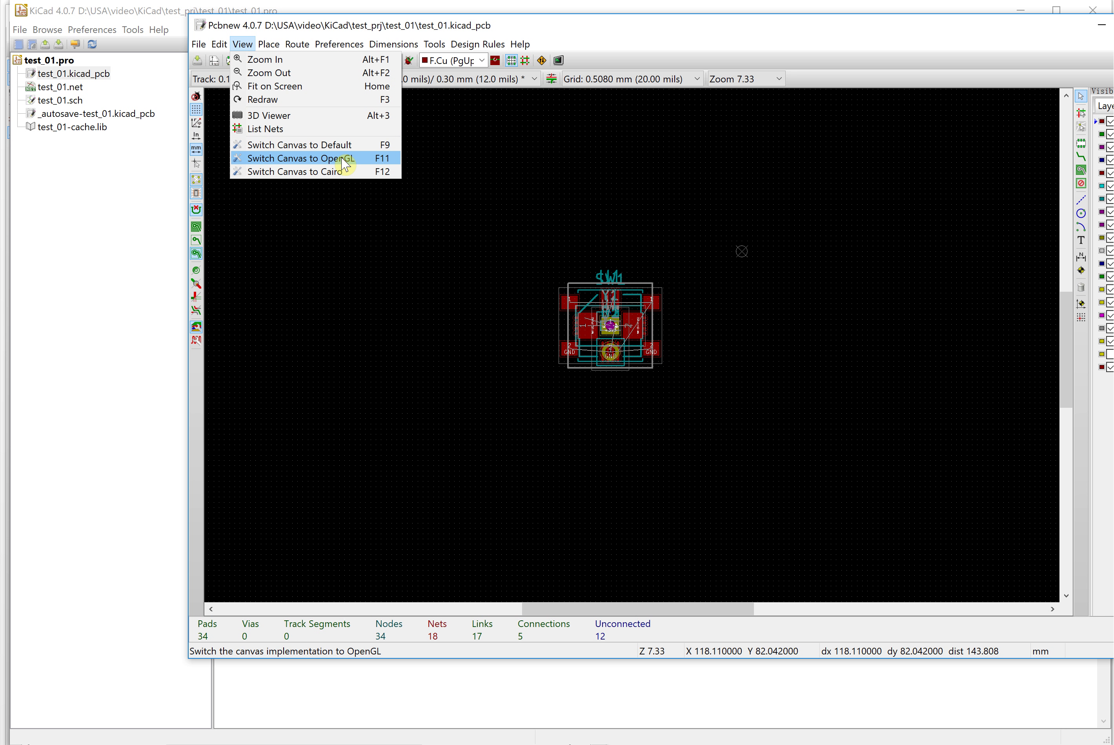
left_click(343, 159)
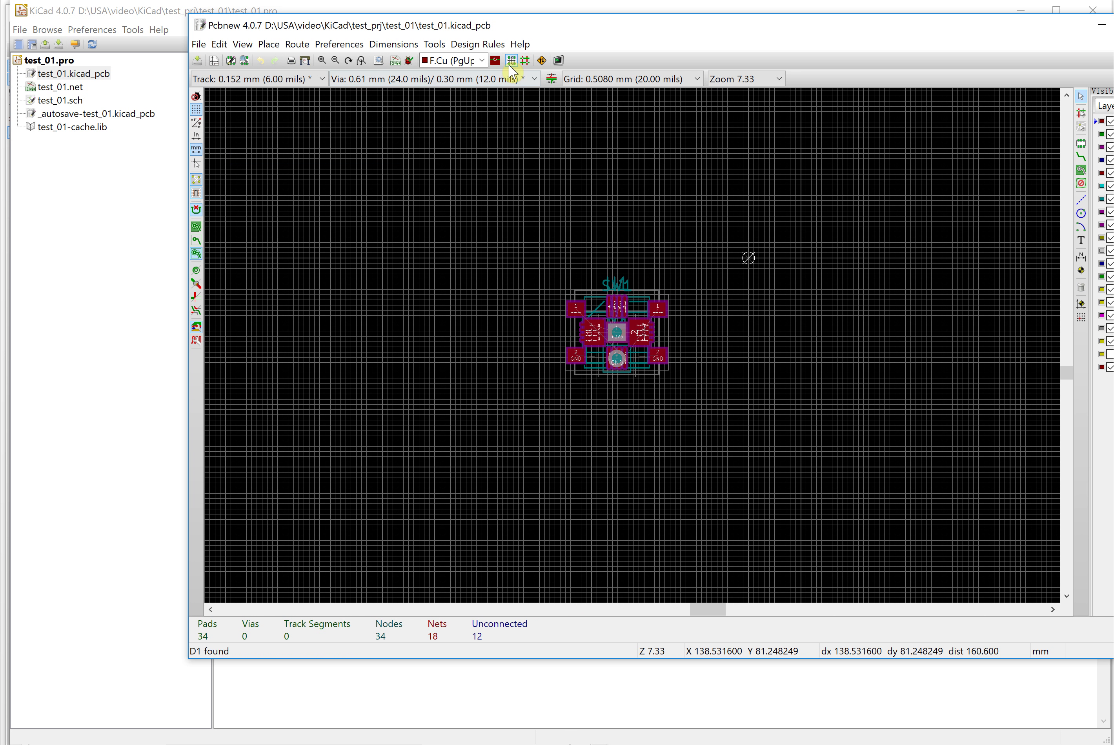
right_click(547, 164)
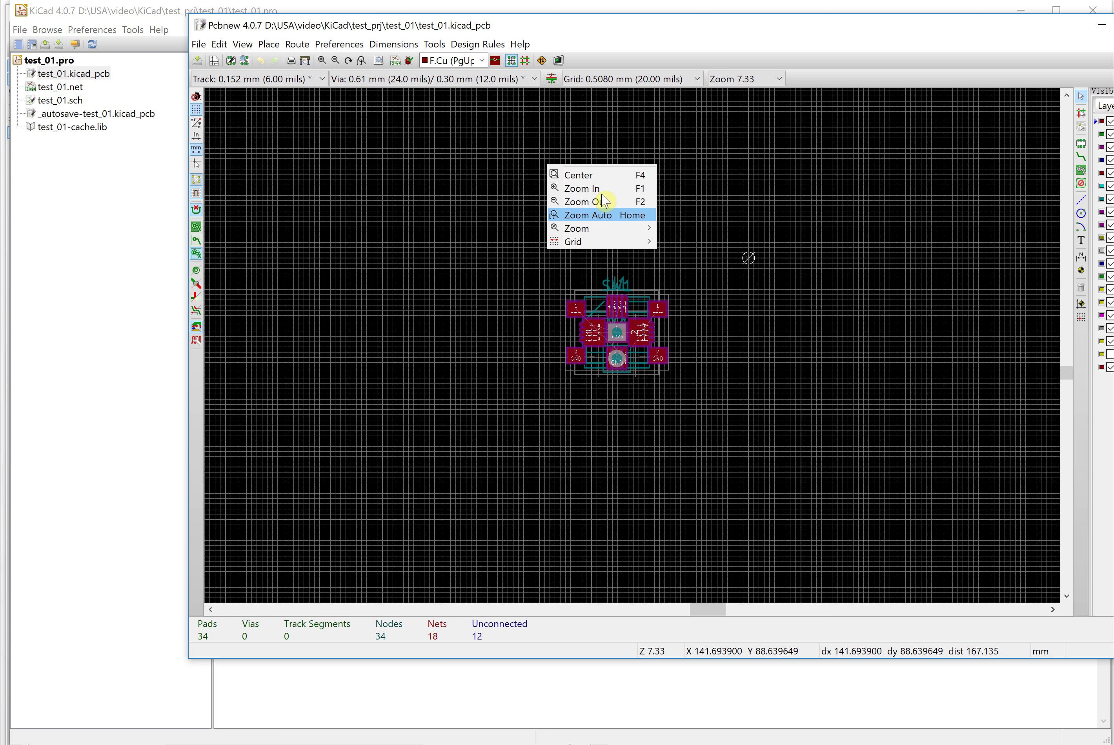
left_click(497, 194)
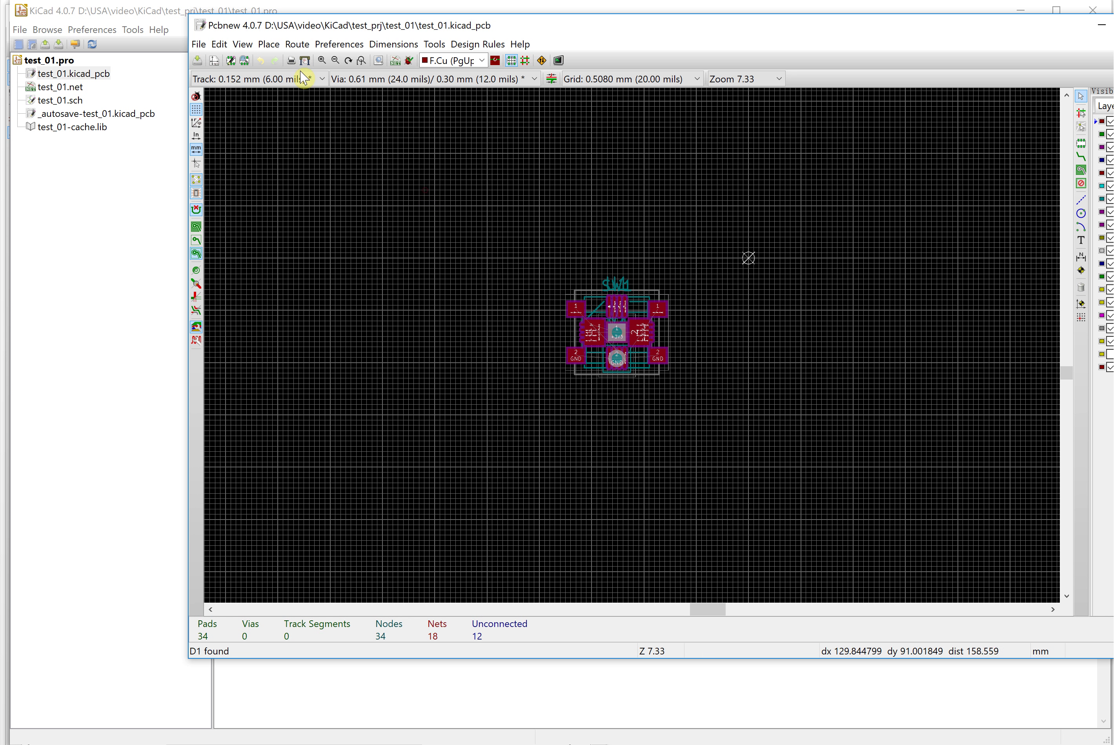
left_click(240, 46)
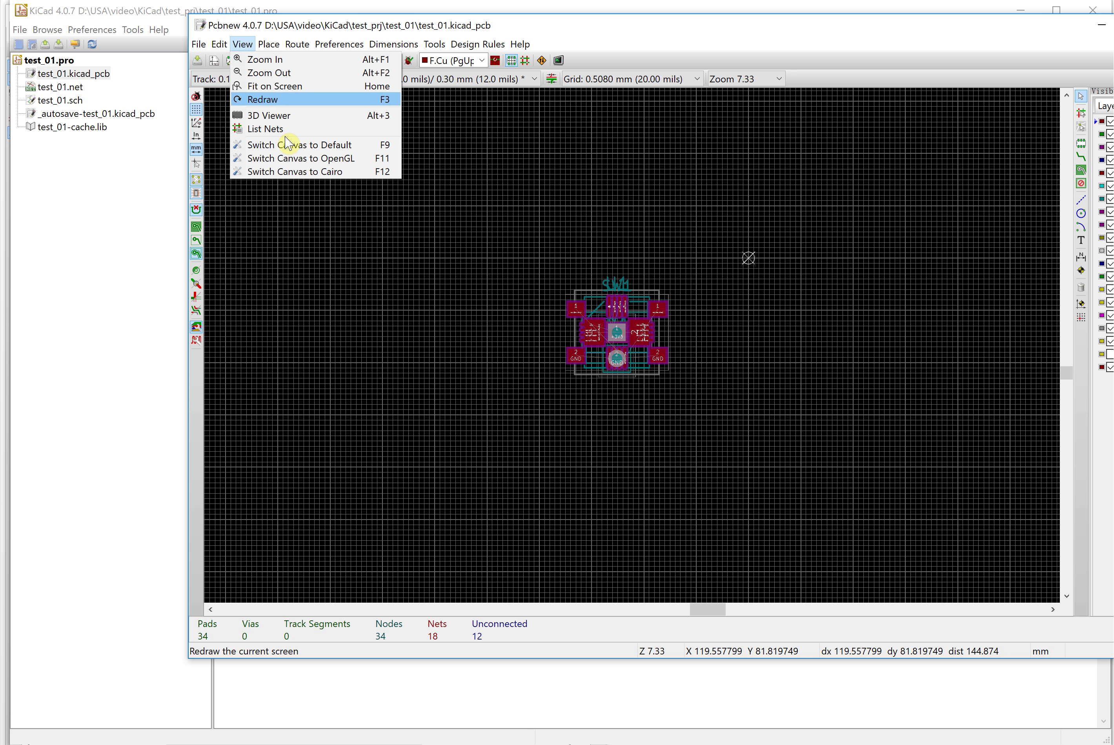
left_click(303, 145)
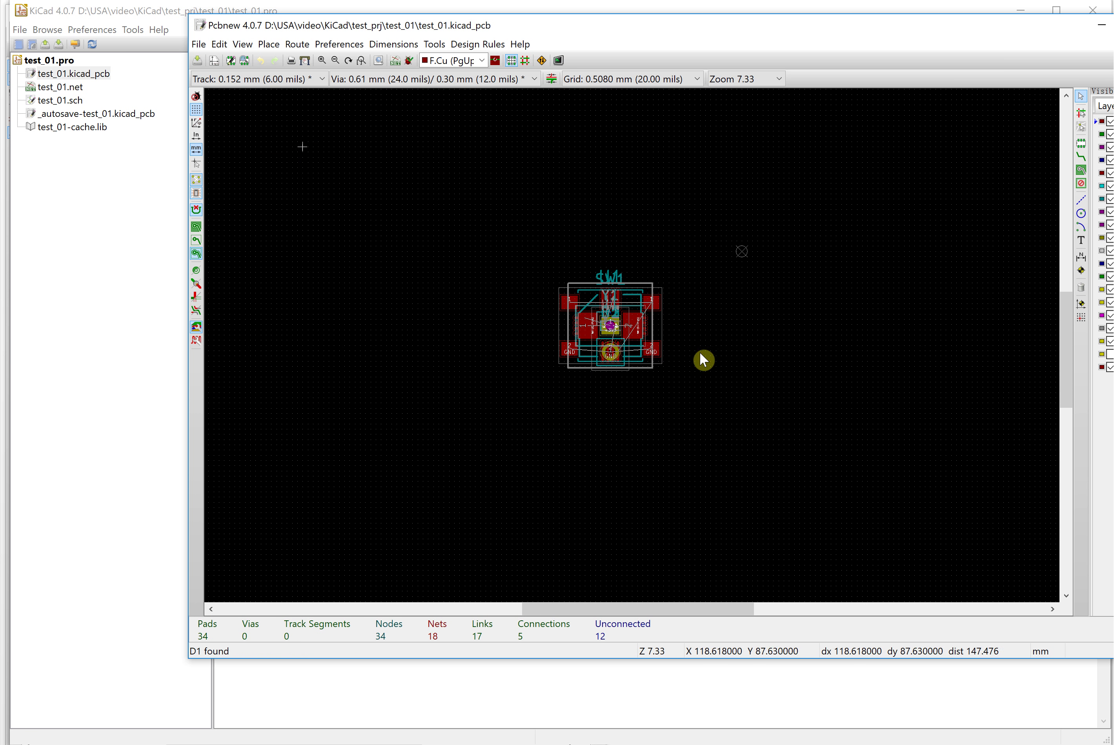
Step: Spread out all footprints on the board, starting from the empty area above the stacked components, and accept the confirmation
scroll(632, 345, "up", 1)
scroll(632, 345, "up", 4)
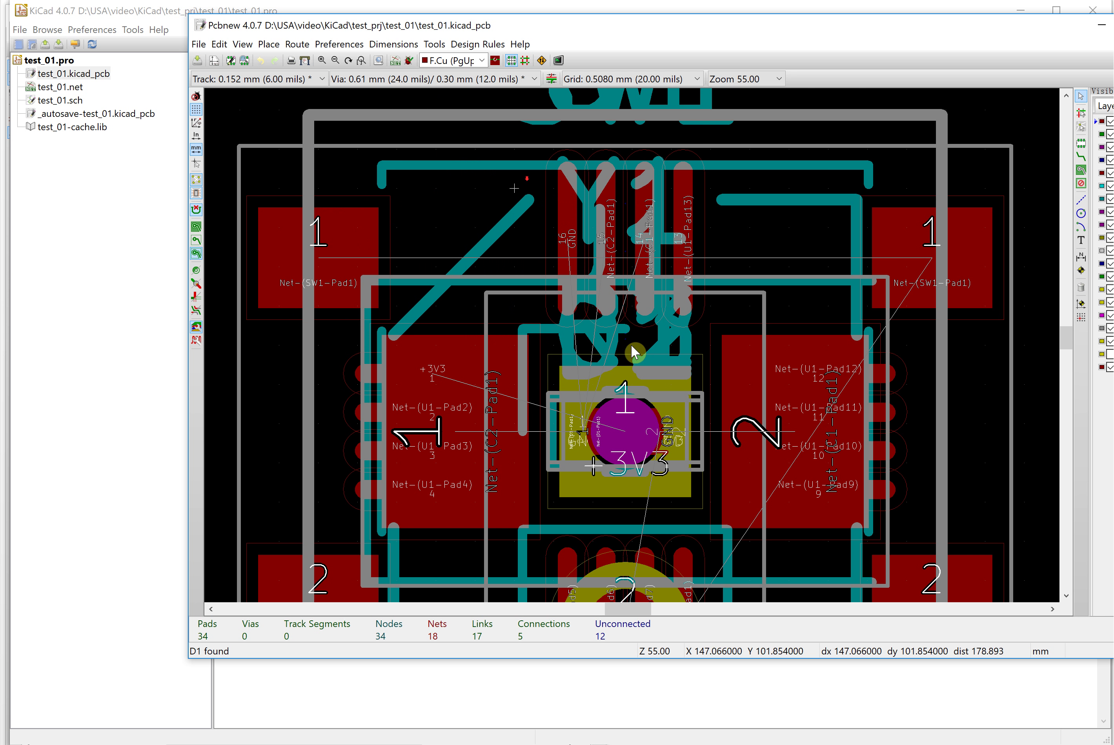
scroll(642, 352, "down", 3)
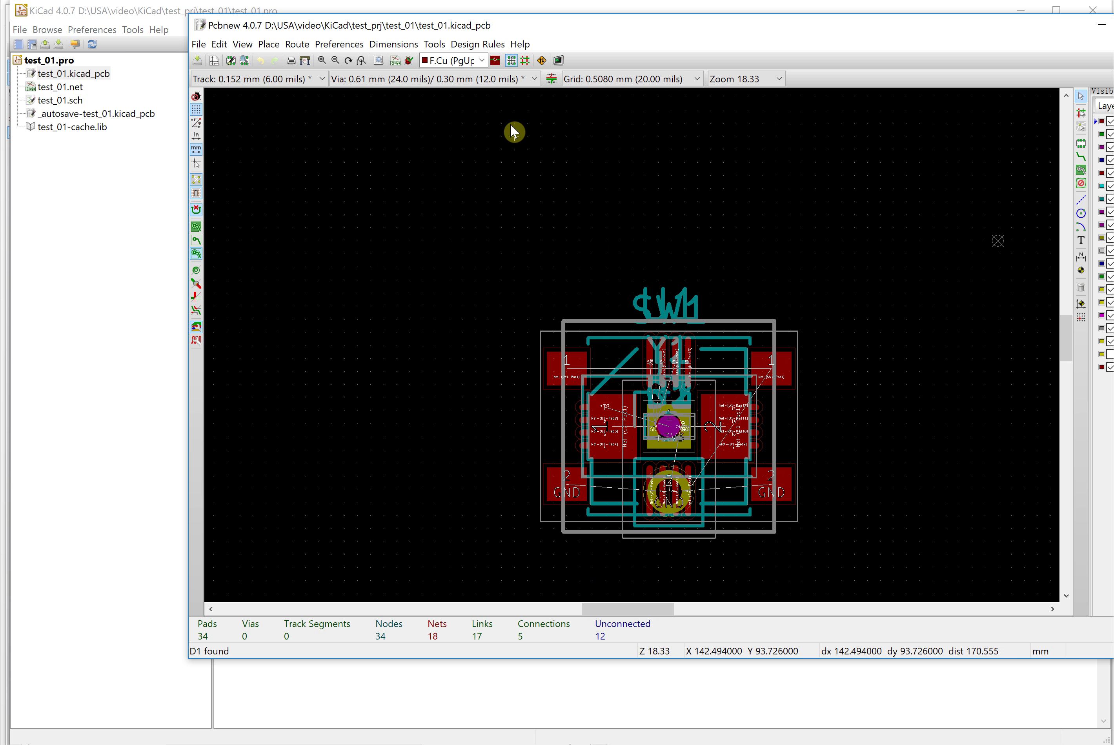
right_click(516, 133)
mouse_move(584, 156)
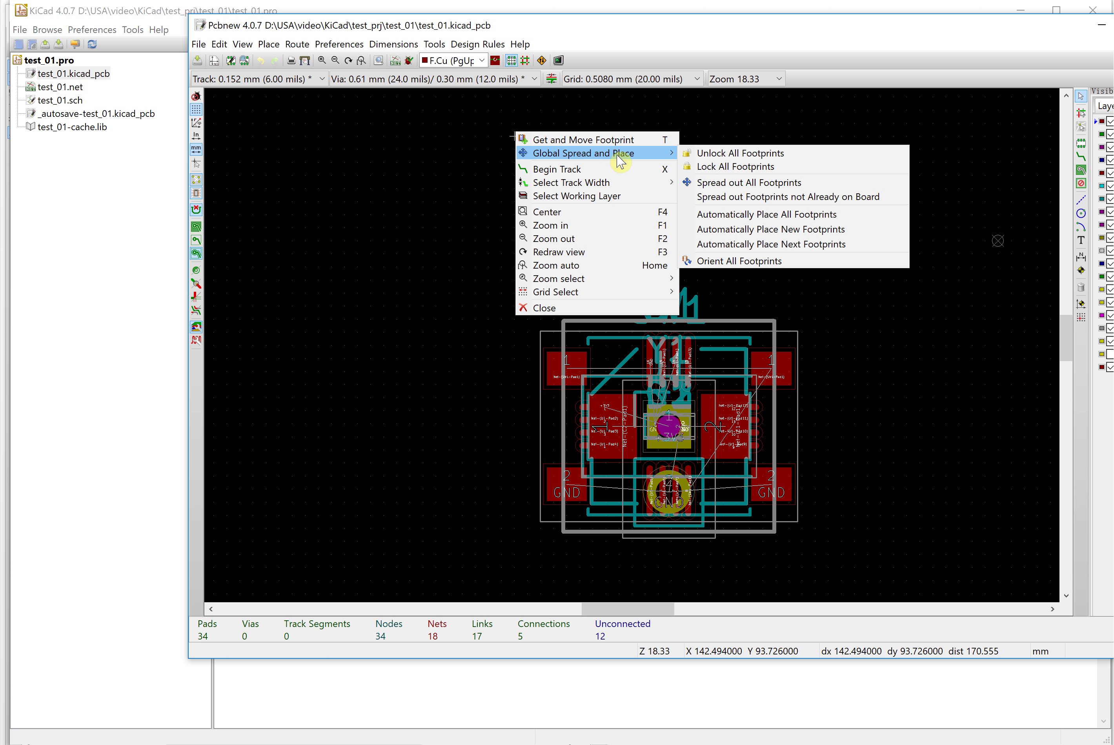
left_click(760, 184)
left_click(728, 375)
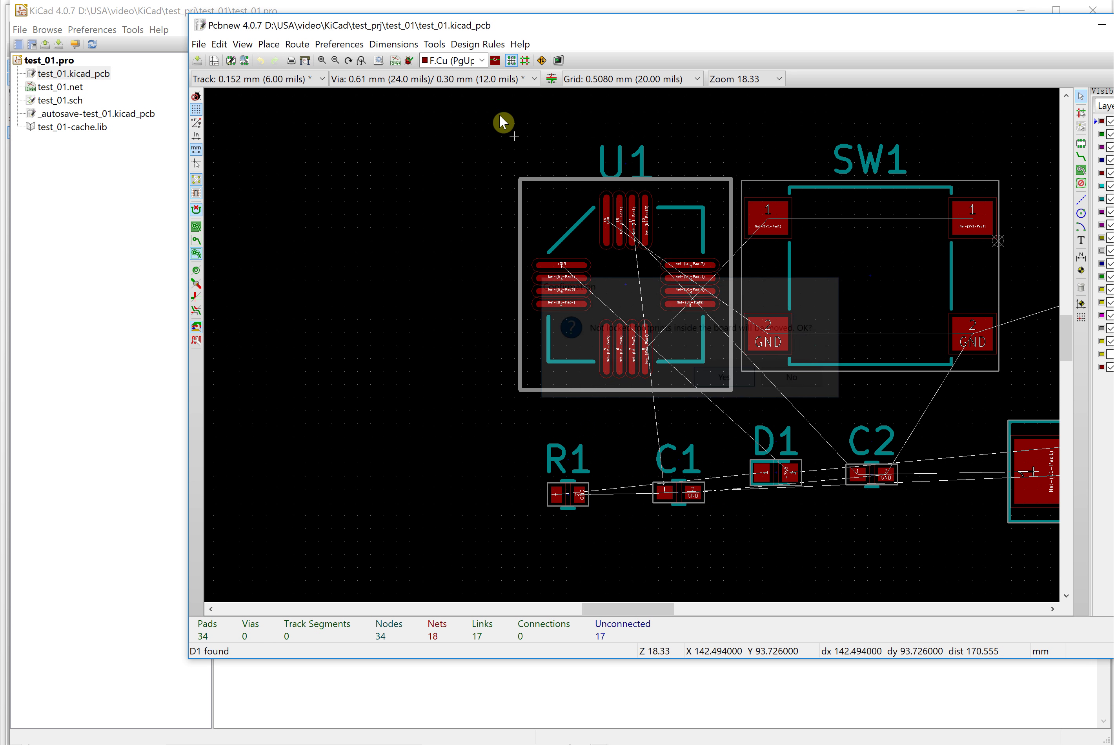
scroll(355, 160, "down", 1)
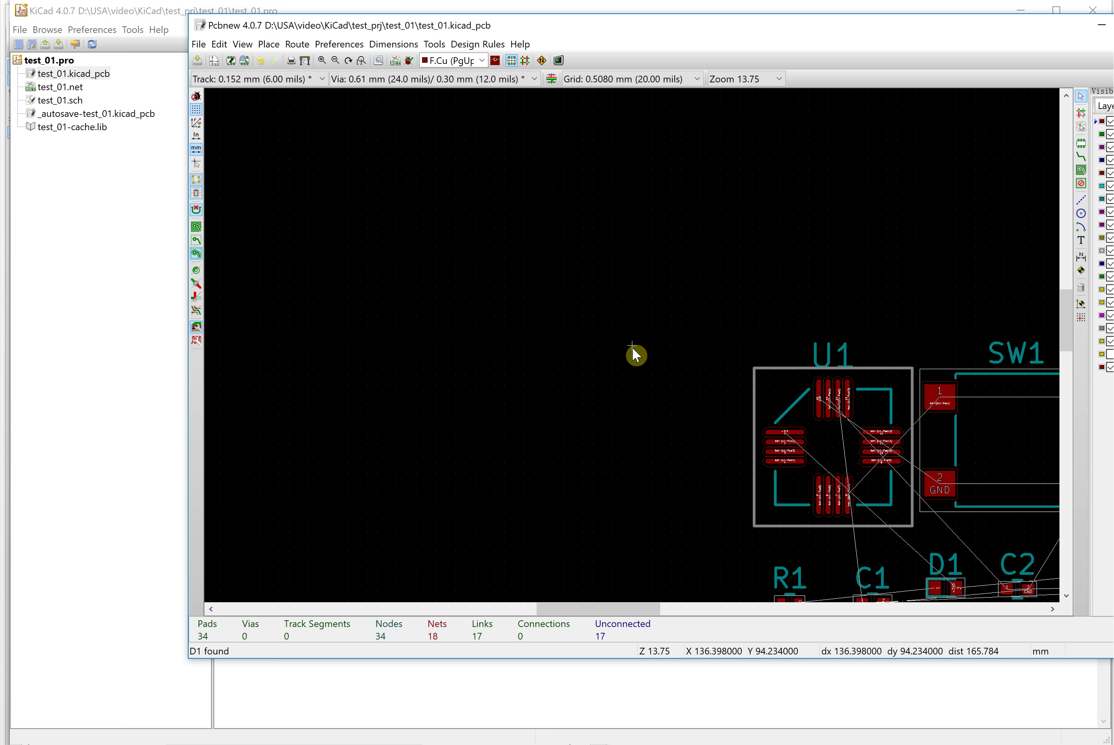
Step: Move footprint U1 away from the other footprints into the empty area up and to the left of them
key("Home")
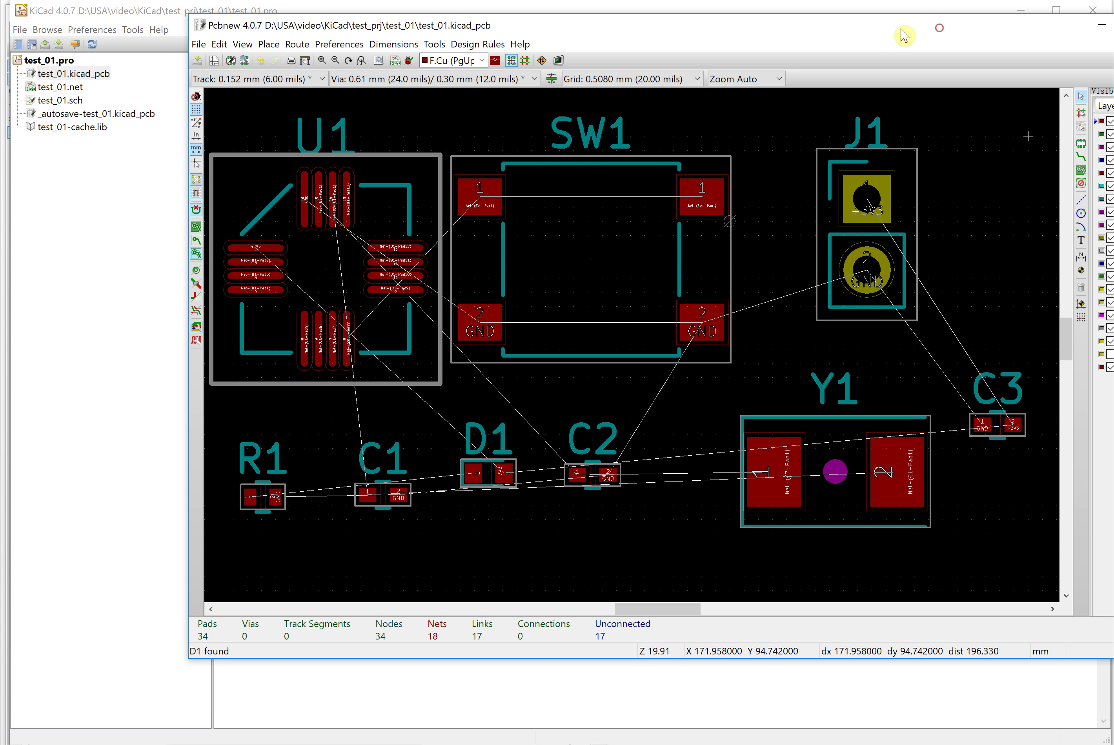
left_click_drag(804, 35, 661, 42)
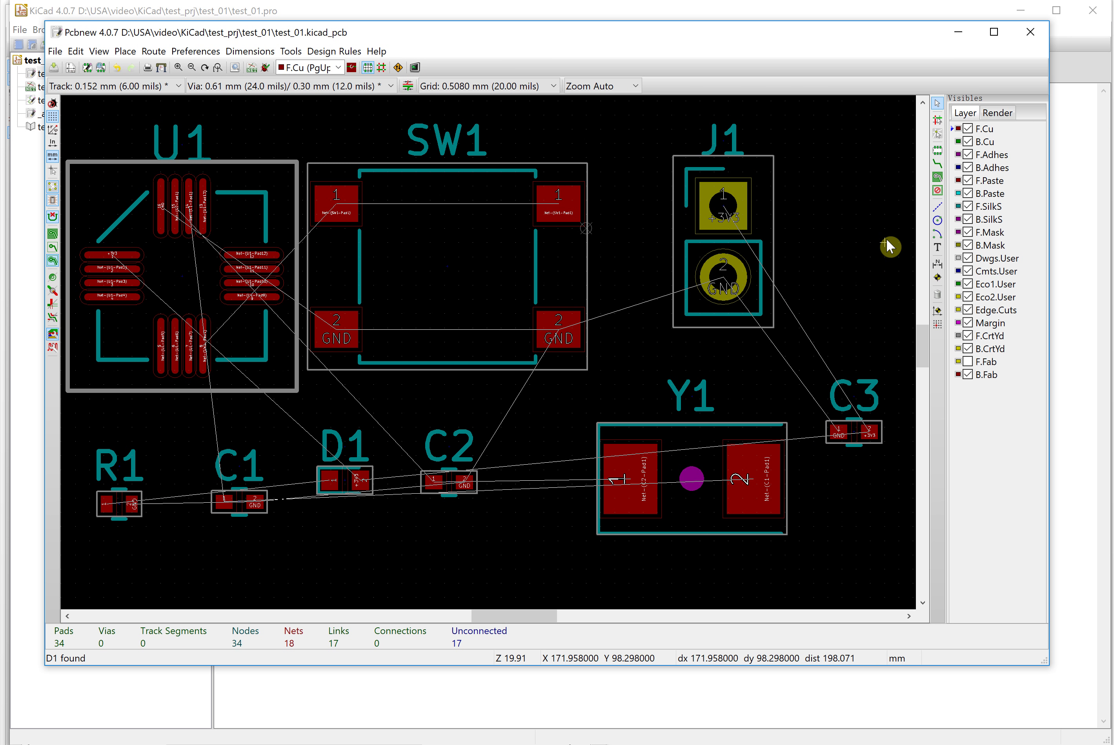
left_click(191, 70)
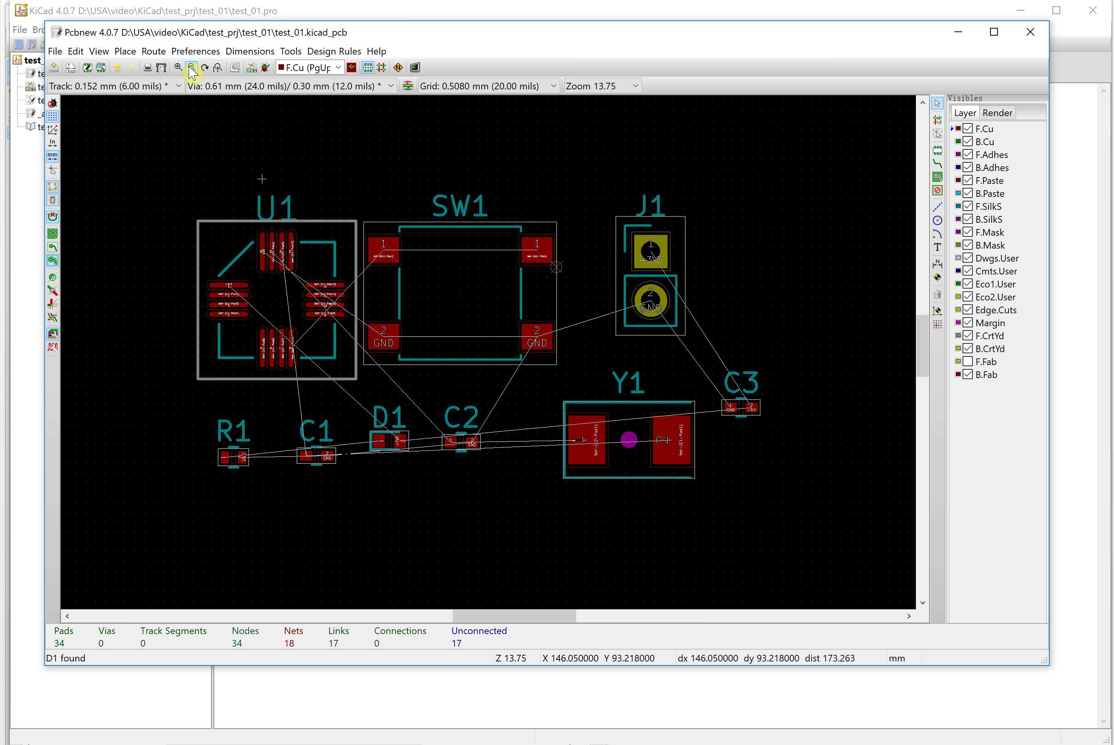
left_click(191, 69)
left_click(191, 70)
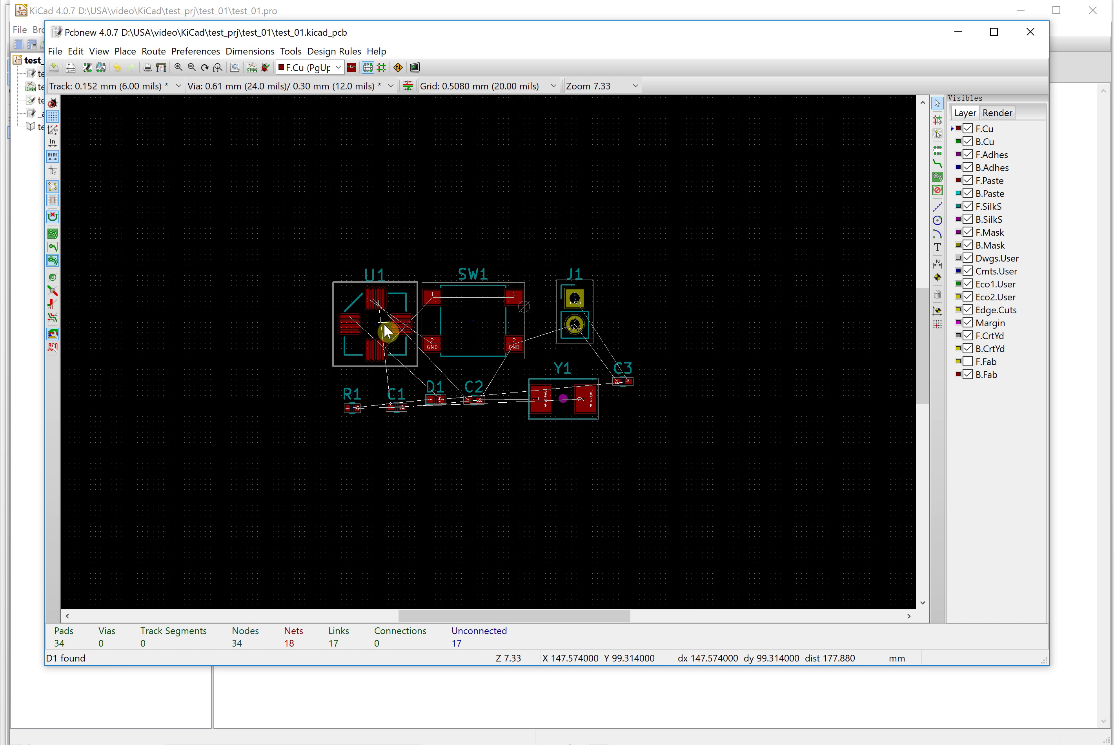
left_click_drag(385, 324, 278, 207)
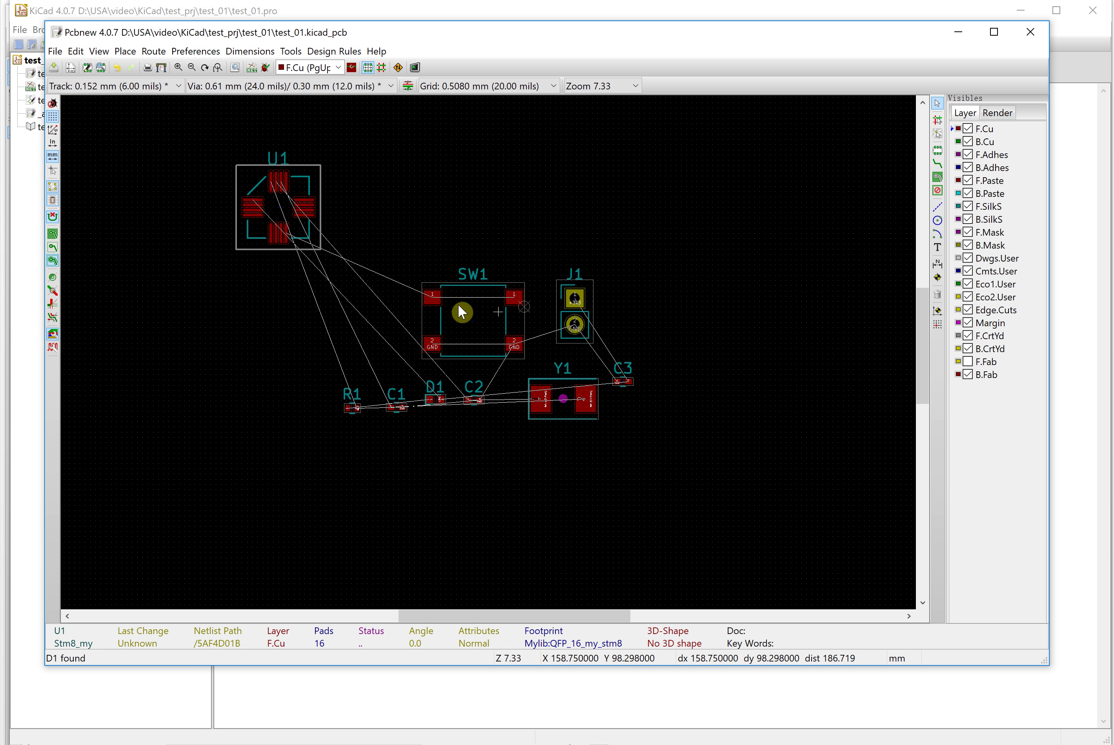
Step: Move switch footprint SW1 directly below U1 and rotate it to 270°
left_click_drag(472, 323, 280, 323)
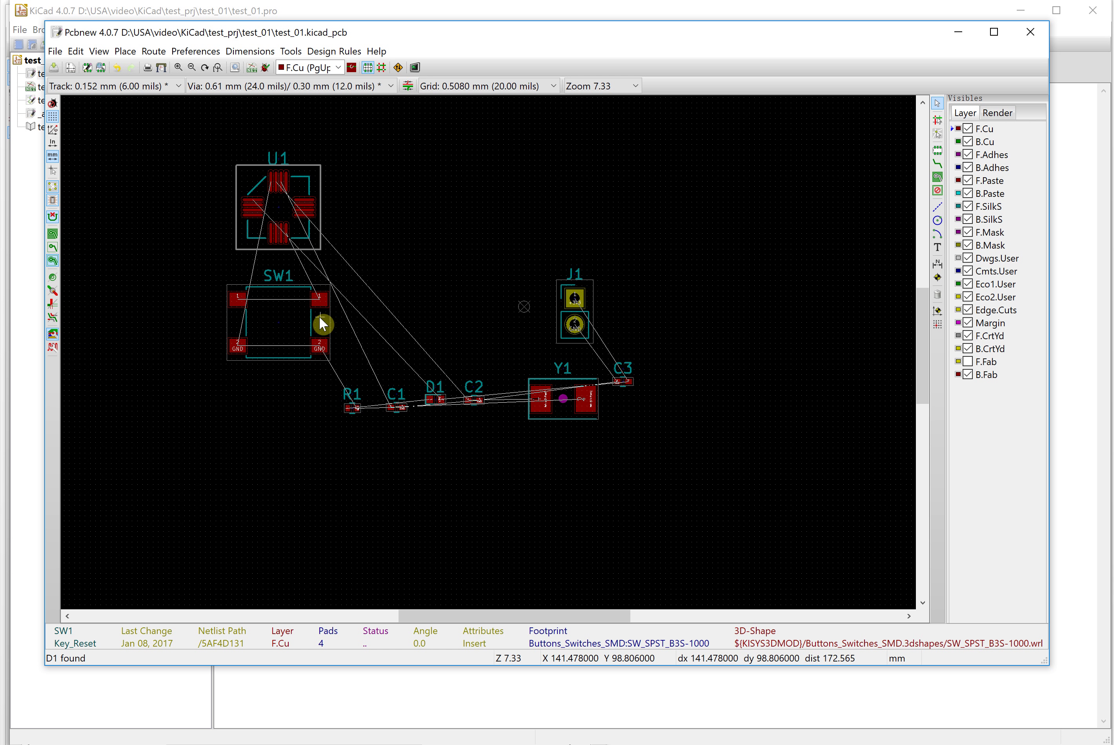
left_click(279, 322)
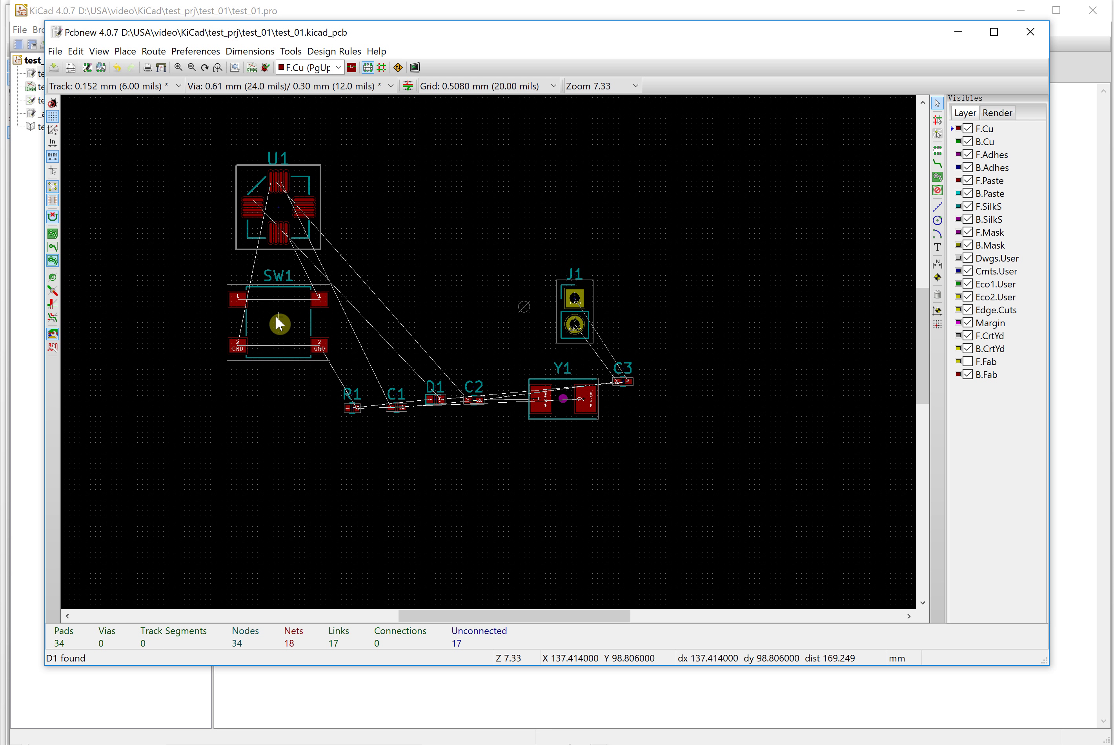
key("r")
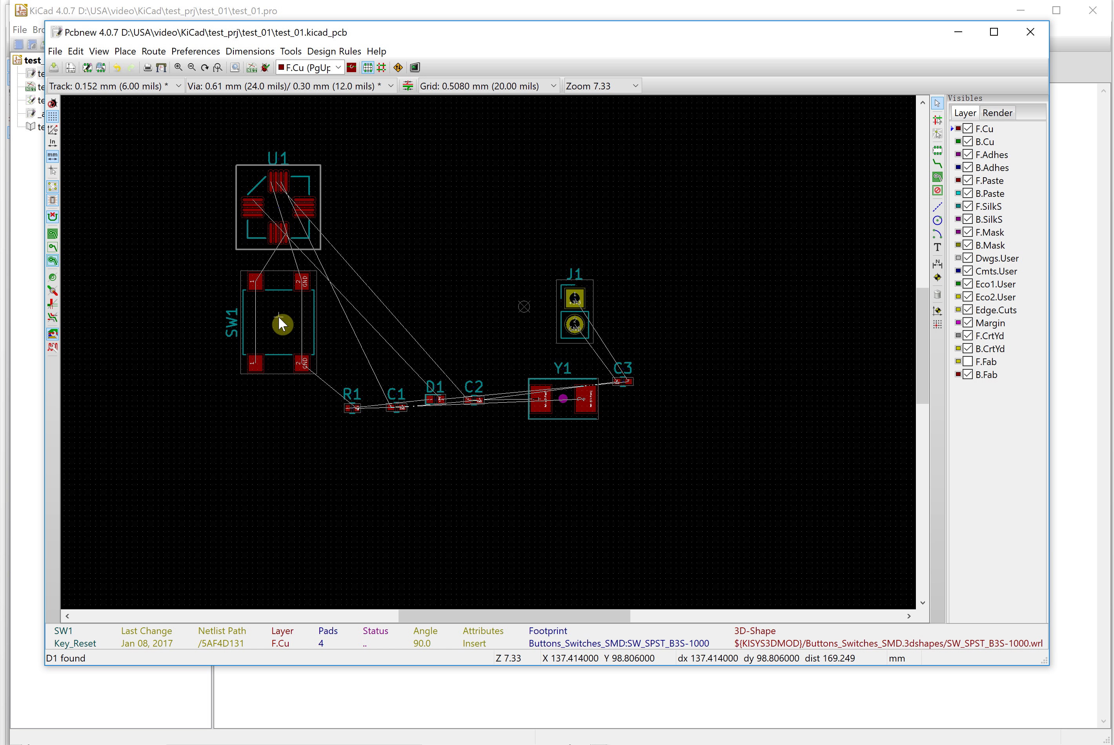
key("r")
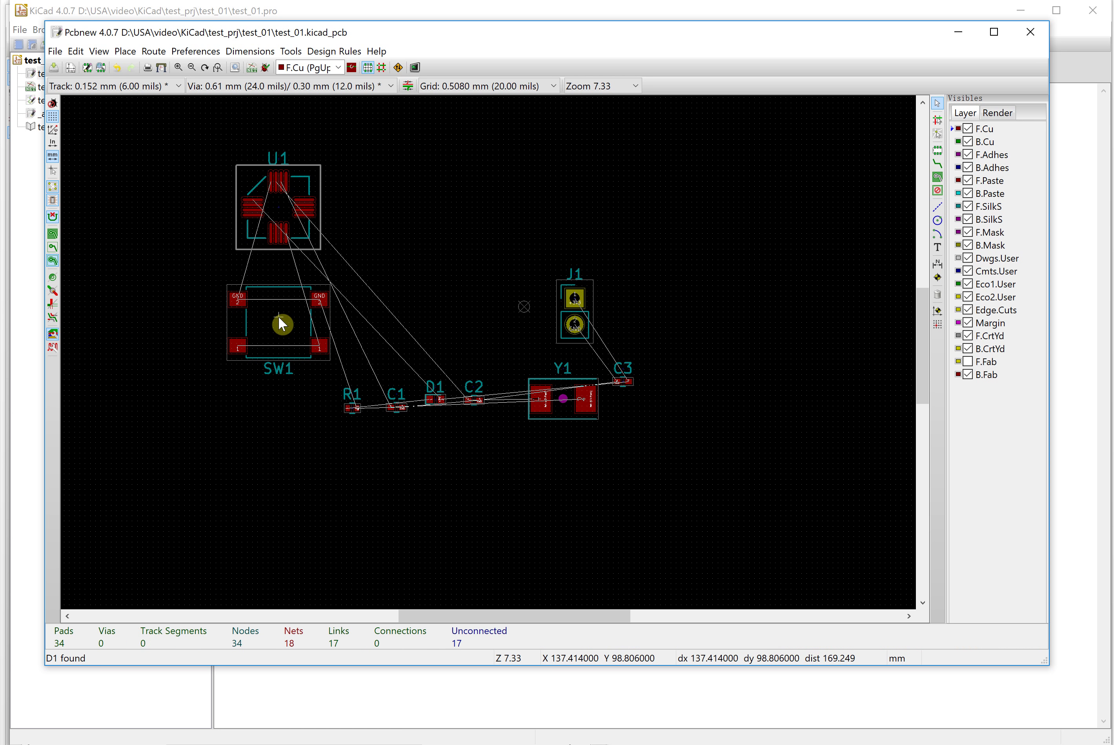
key("r")
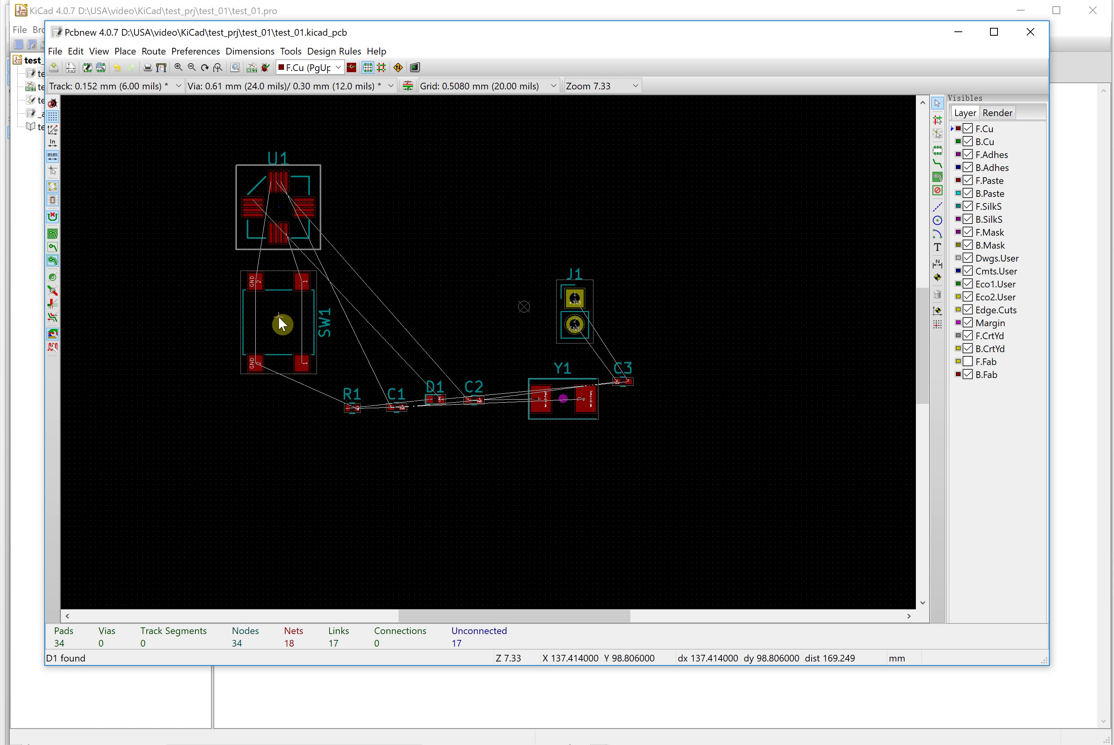
left_click(278, 316)
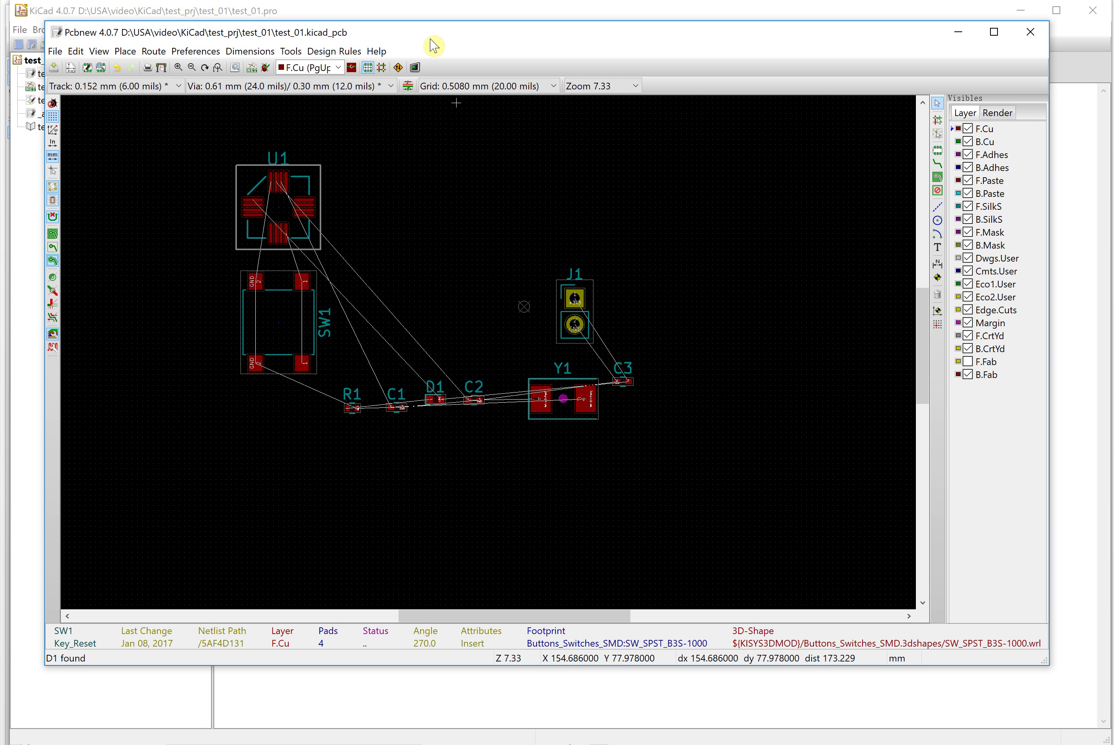
Step: Arrange the schematic and PCB layout windows so the schematic's LED and resistor branch stays visible beside the board
left_click_drag(845, 47, 866, 49)
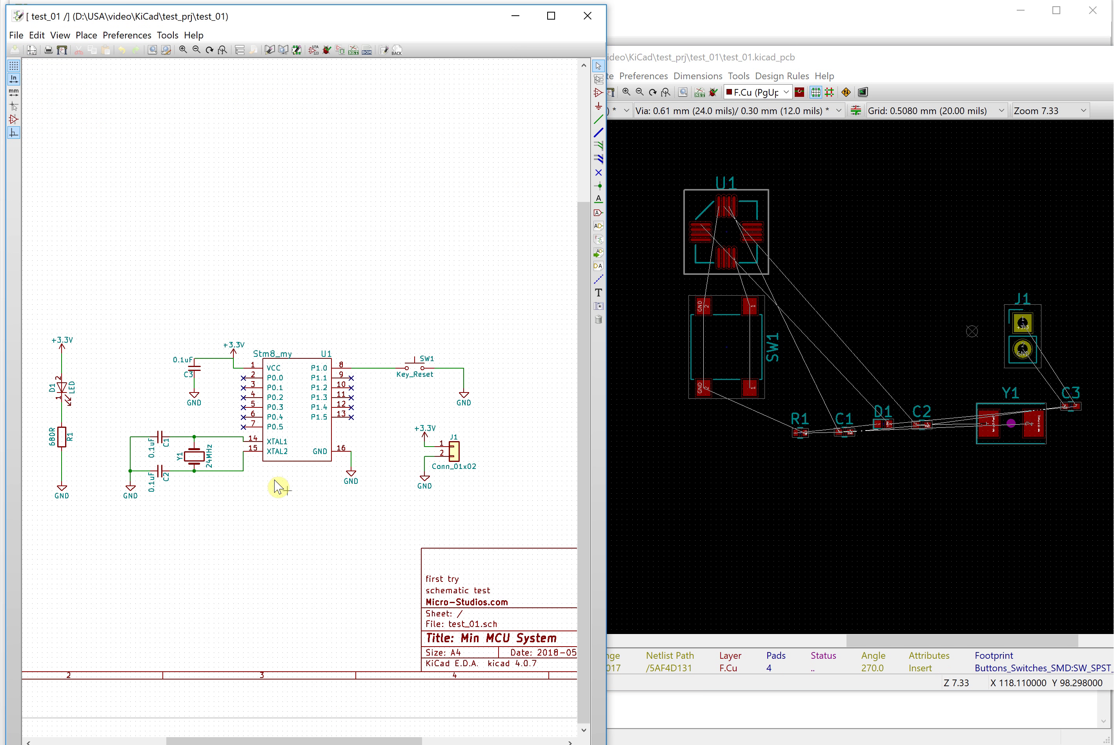
left_click_drag(403, 14, 395, 11)
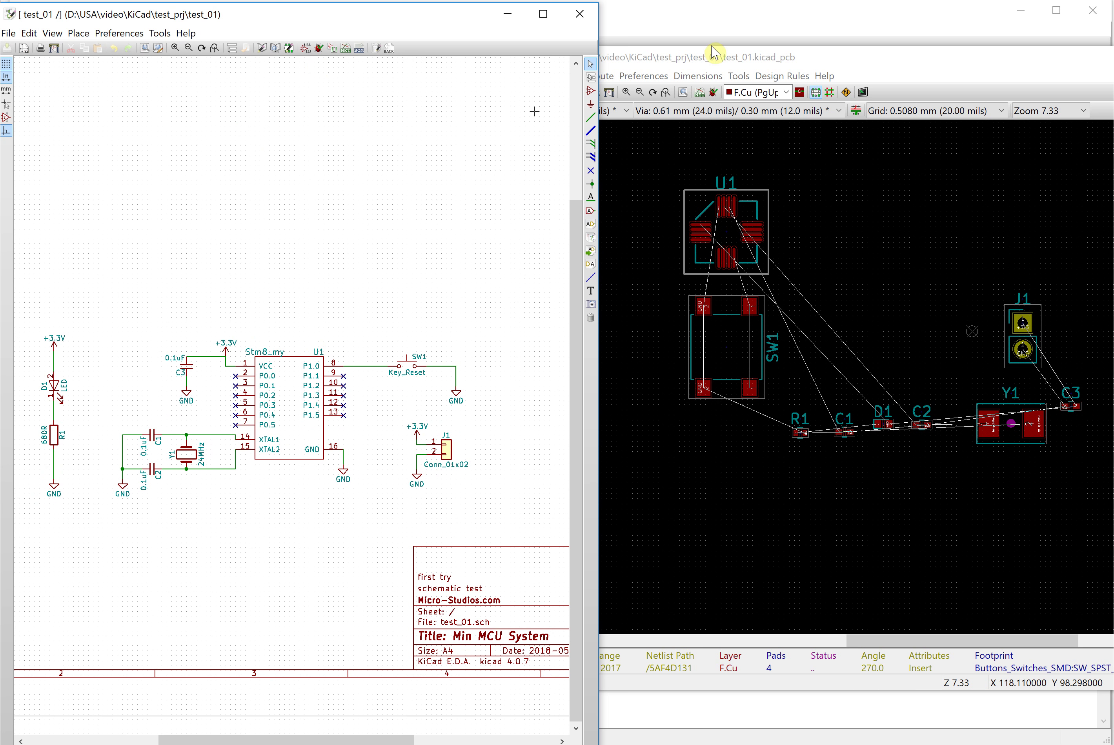
left_click(733, 57)
left_click_drag(760, 57, 562, 48)
left_click_drag(810, 47, 731, 57)
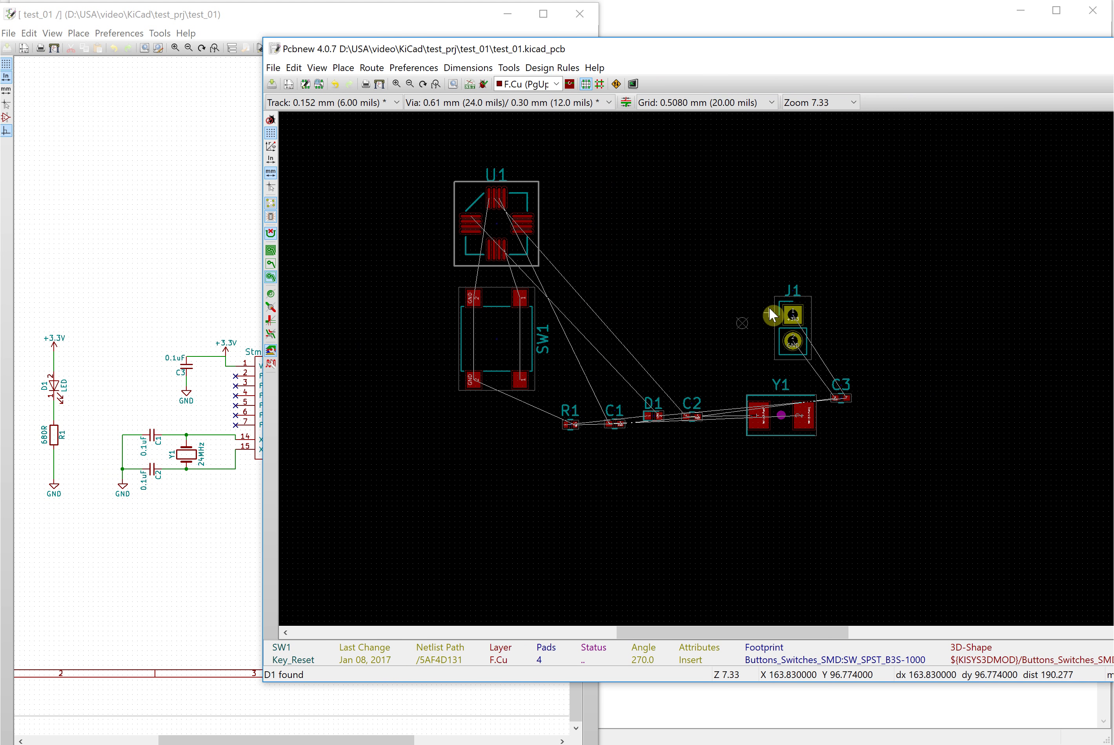
scroll(673, 362, "down", 2)
scroll(450, 331, "up", 1)
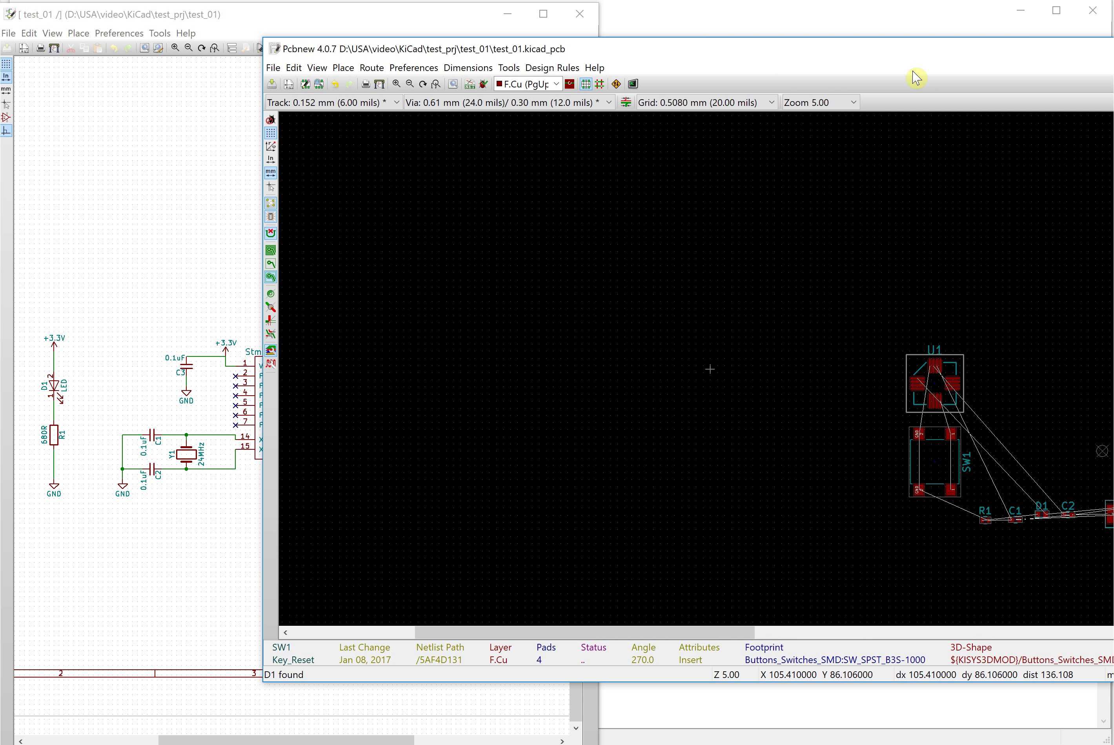
left_click_drag(786, 50, 685, 39)
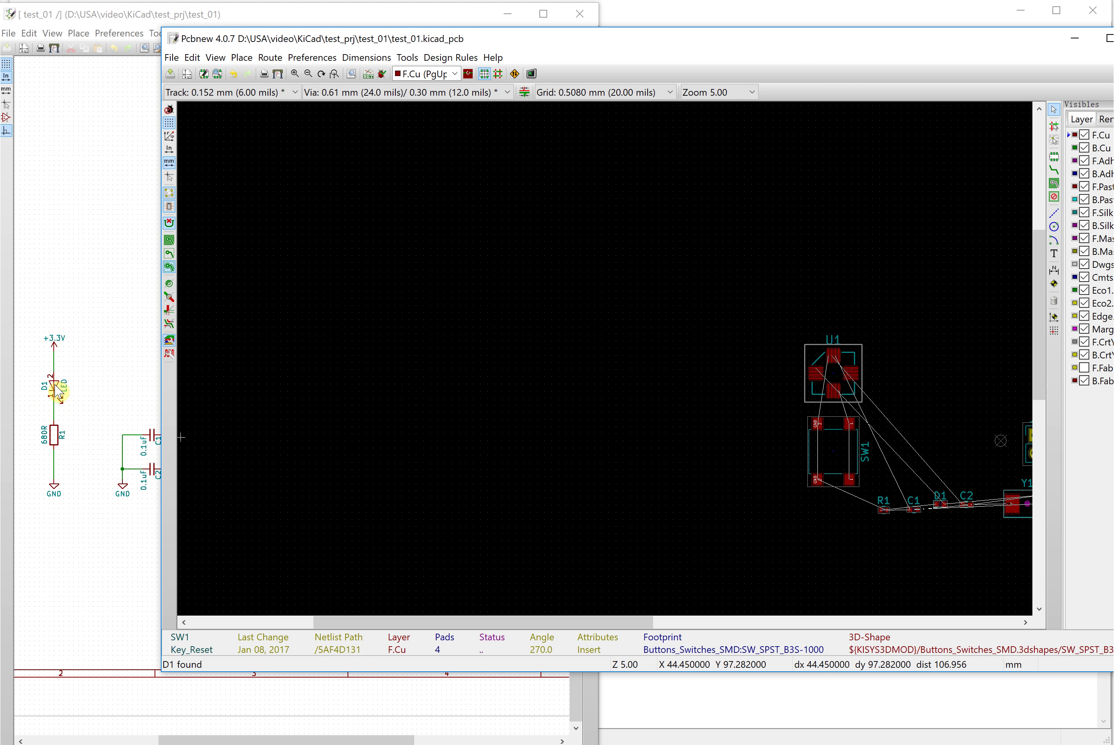
Step: Locate LED D1 from the schematic and move its footprint to the open area left of U1
left_click(54, 439)
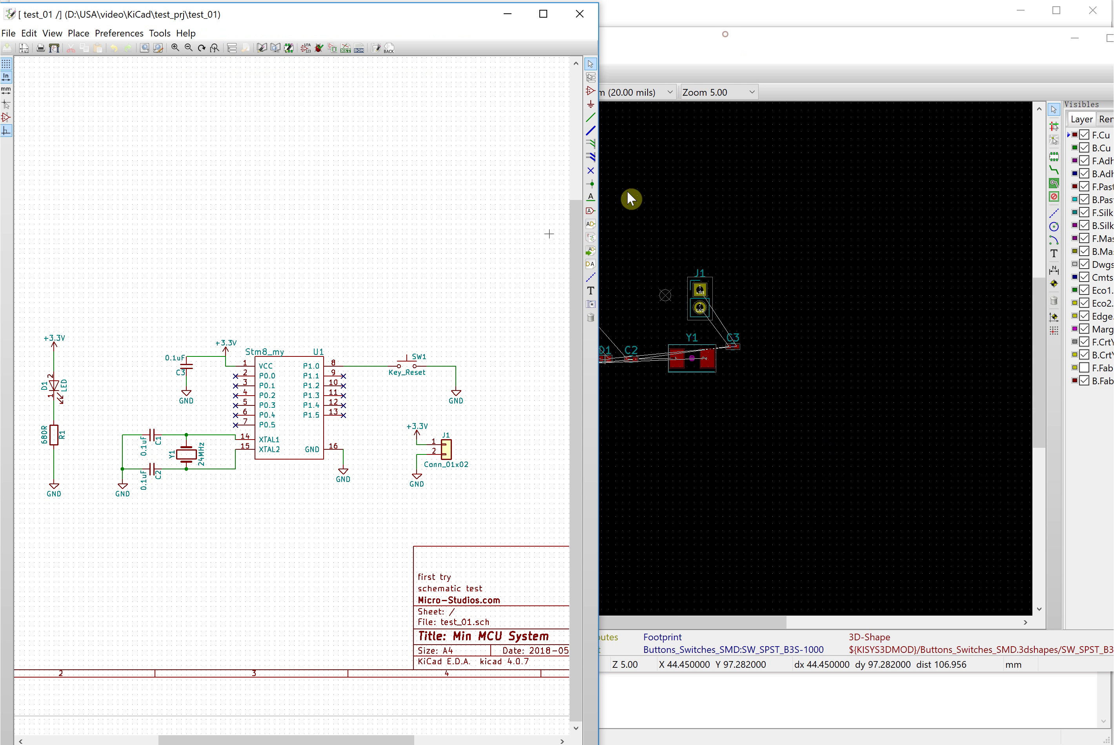
left_click(630, 199)
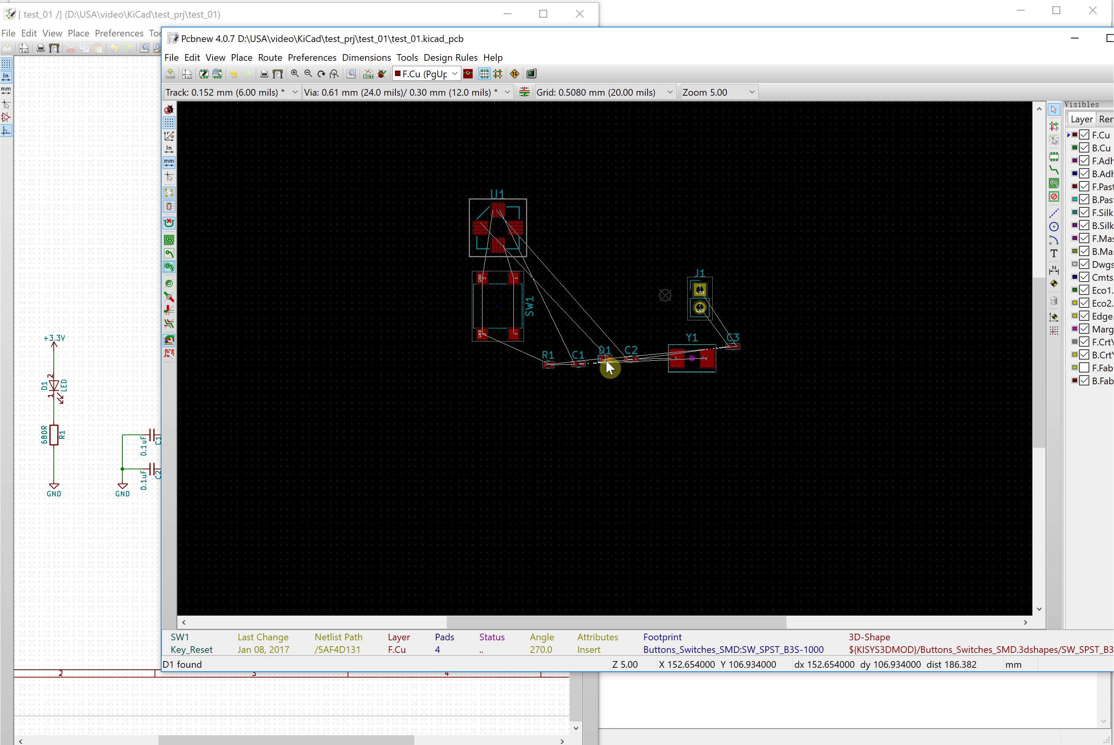
scroll(605, 357, "up", 2)
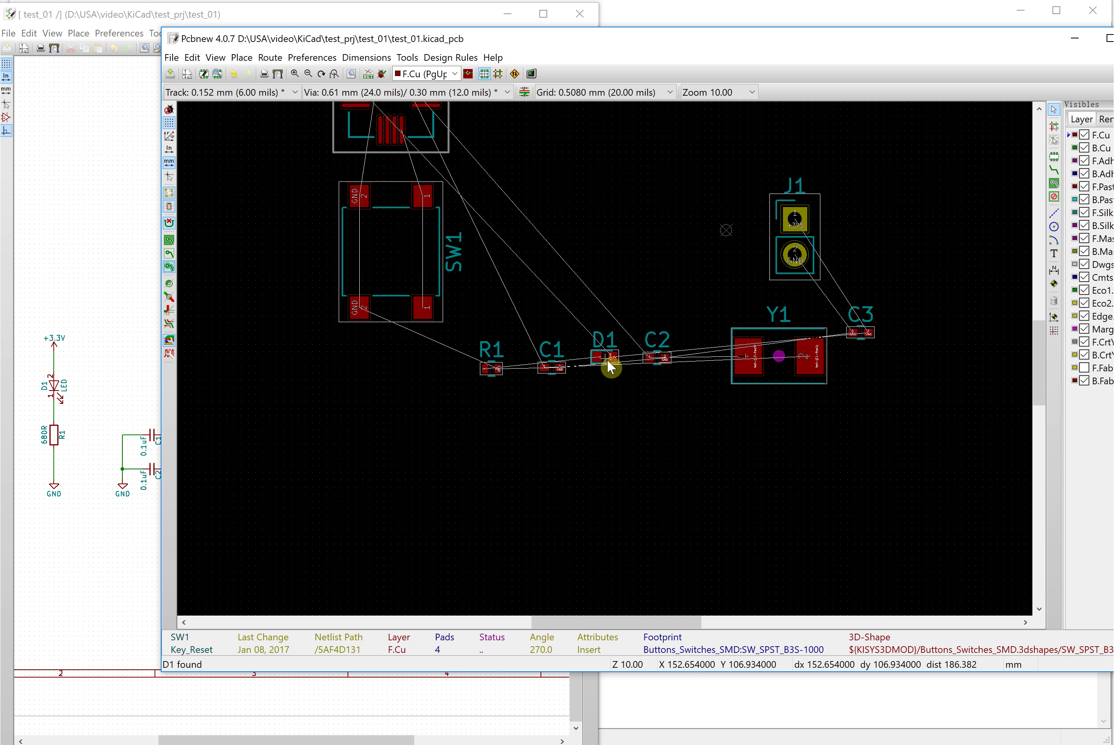
scroll(605, 359, "down", 1)
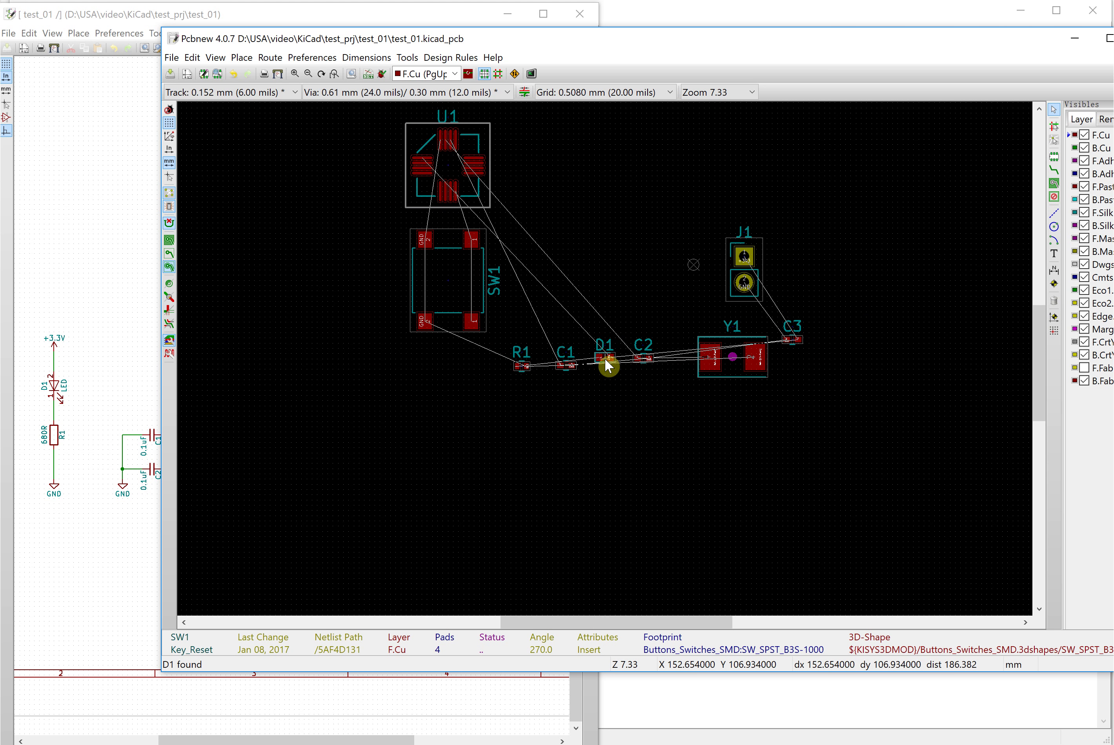
key("m")
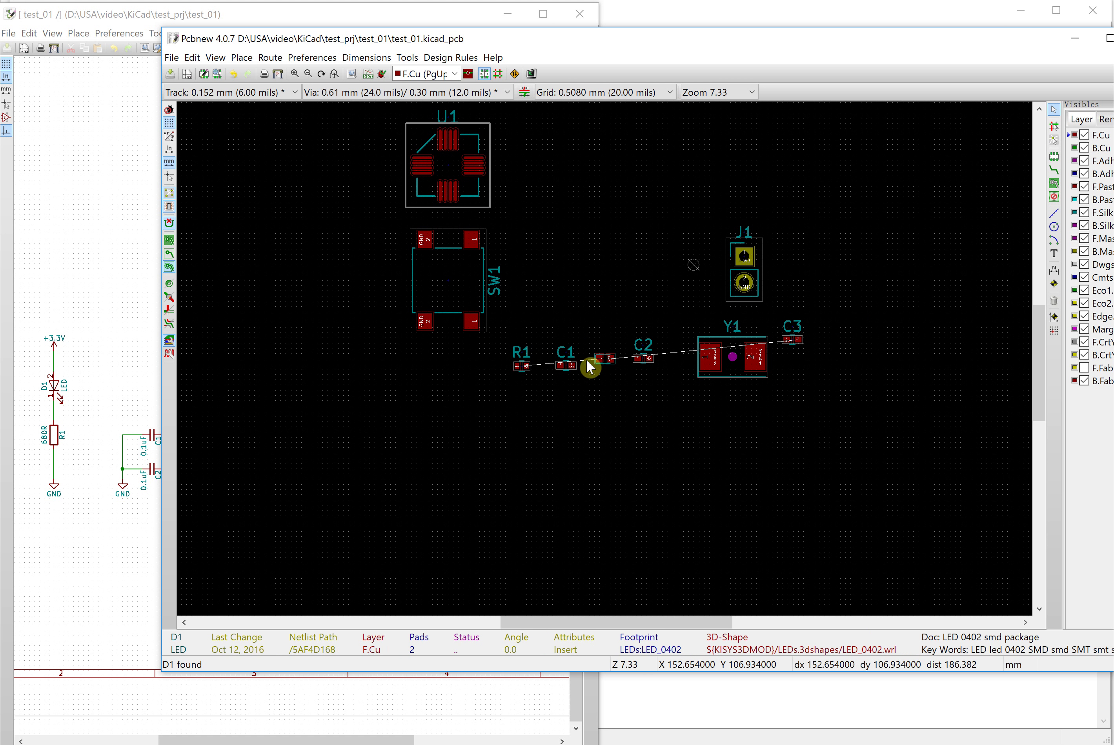
left_click(359, 204)
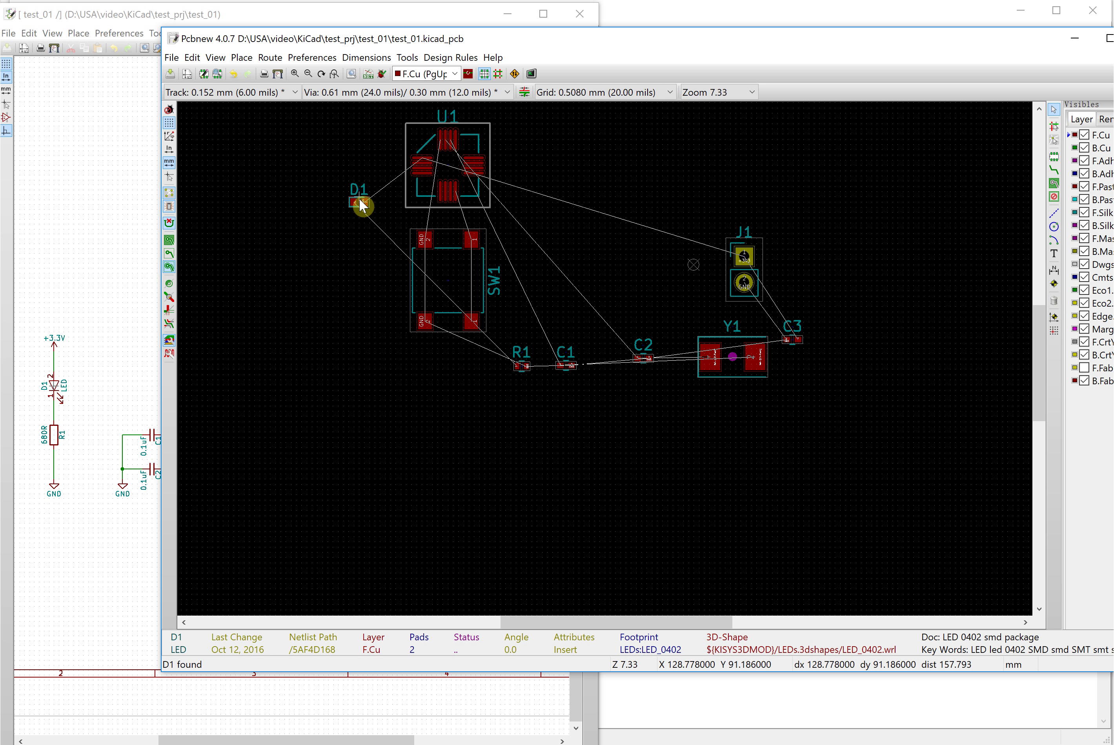
Step: Rotate D1 to 90° and shift it slightly closer to U1
key("r")
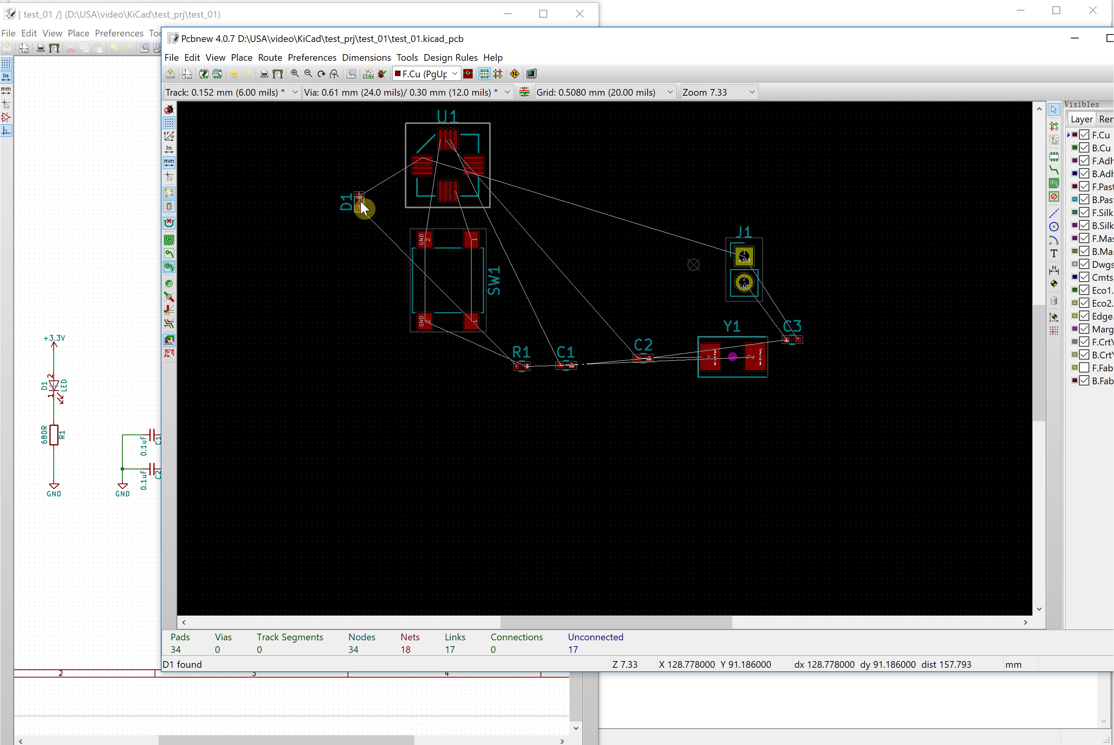
left_click(361, 201)
key("m")
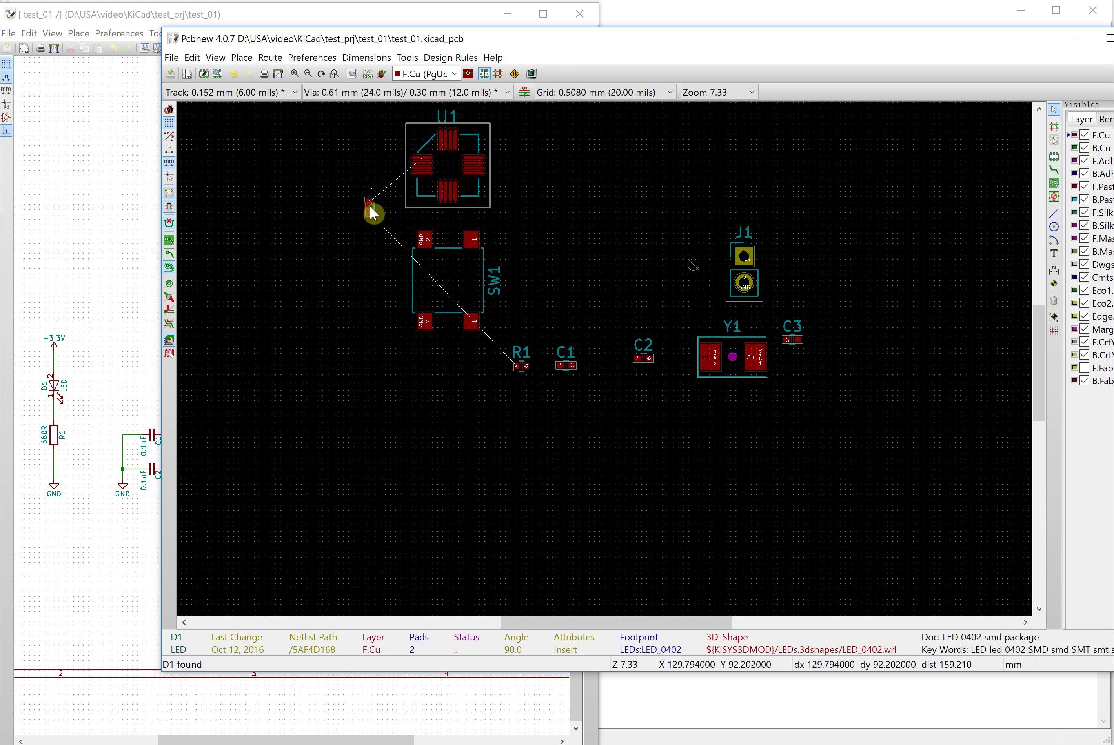
left_click(370, 207)
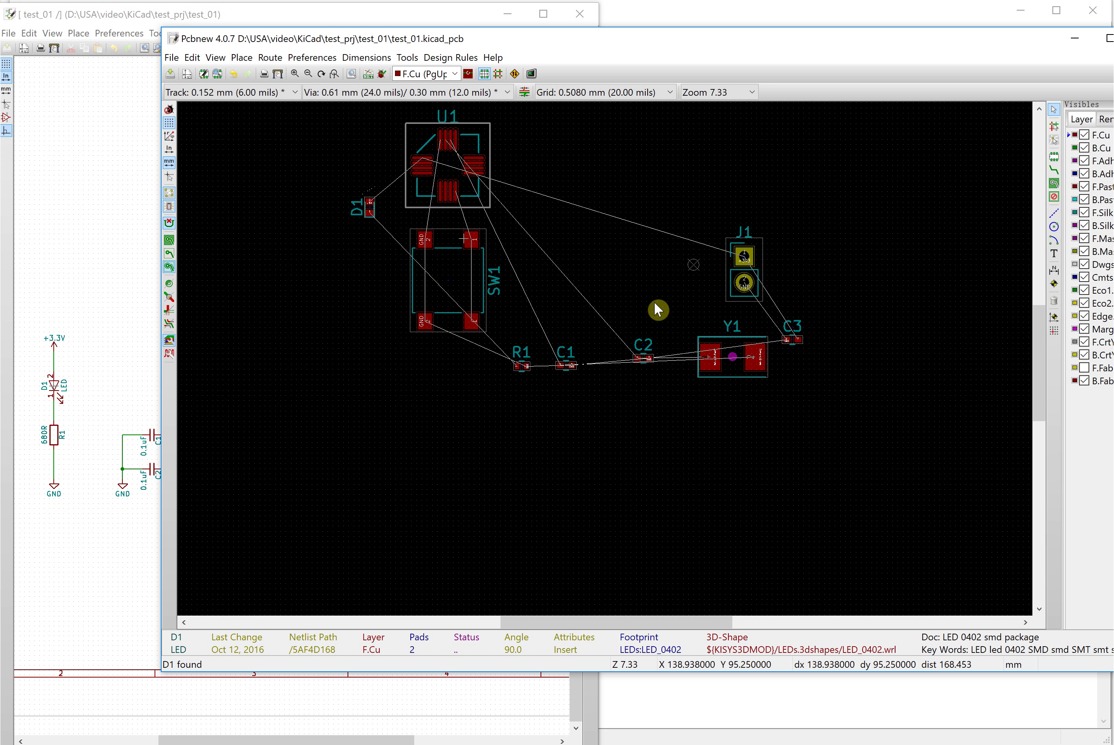
Step: Locate resistor R1 from the schematic and place its footprint just below D1
left_click(54, 442)
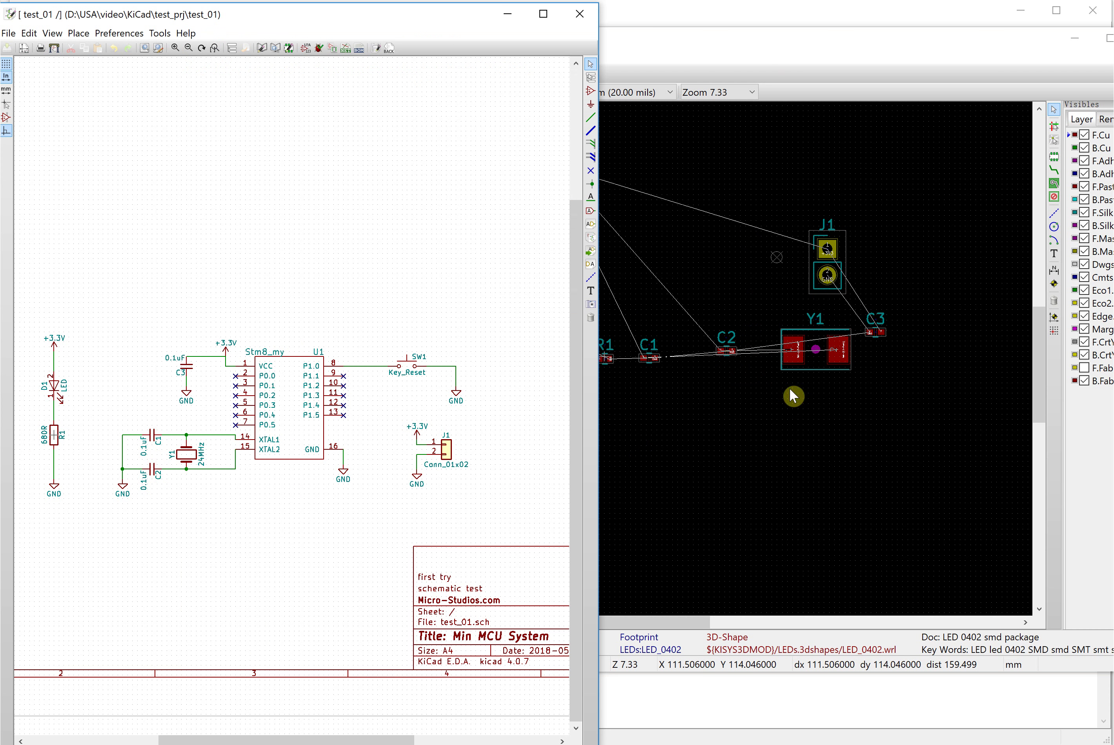
left_click(771, 49)
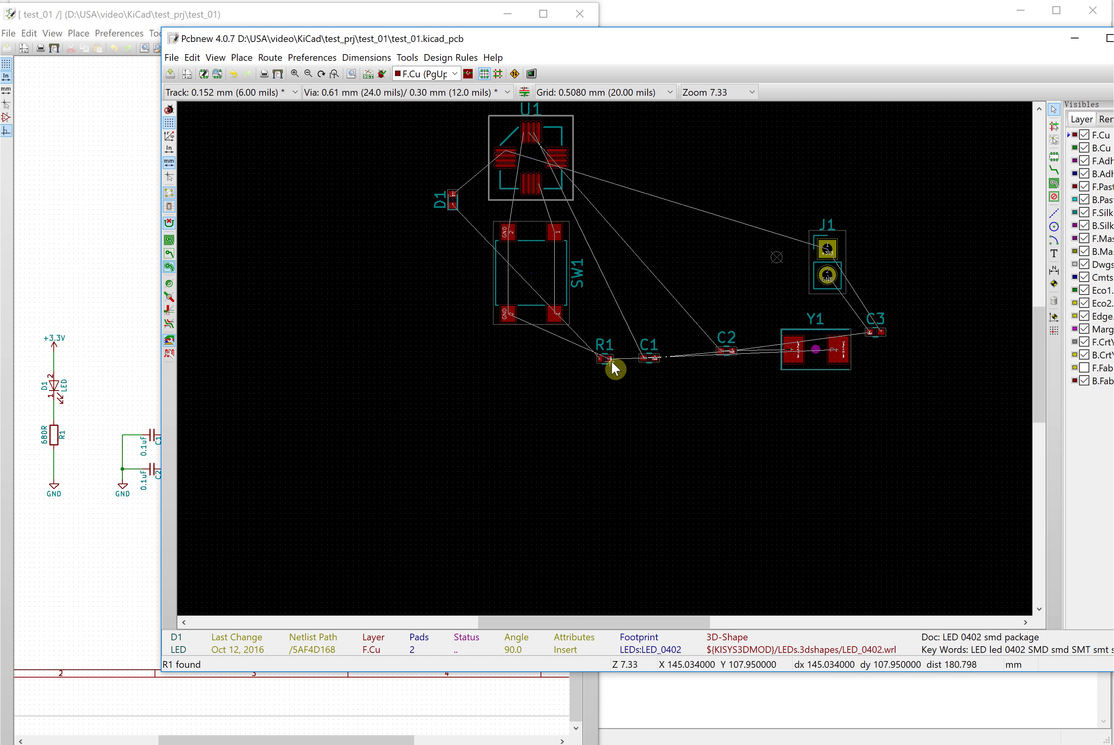
scroll(611, 361, "up", 3)
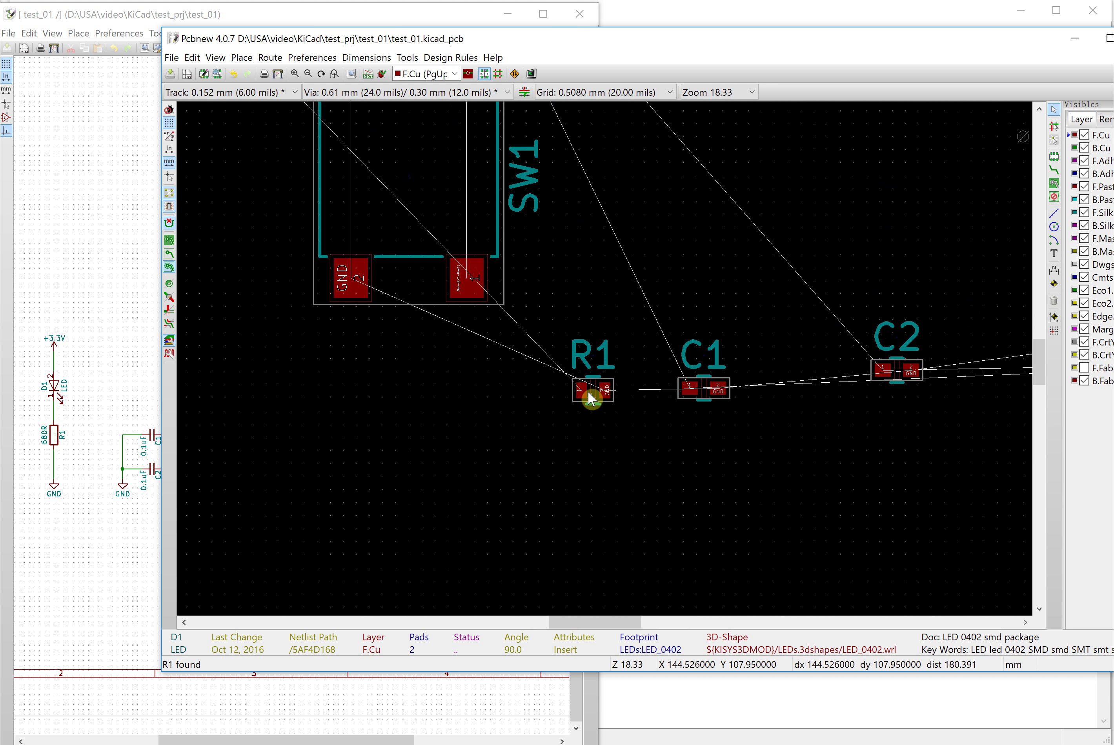
left_click_drag(591, 384, 670, 466)
scroll(670, 467, "down", 1)
scroll(607, 366, "down", 2)
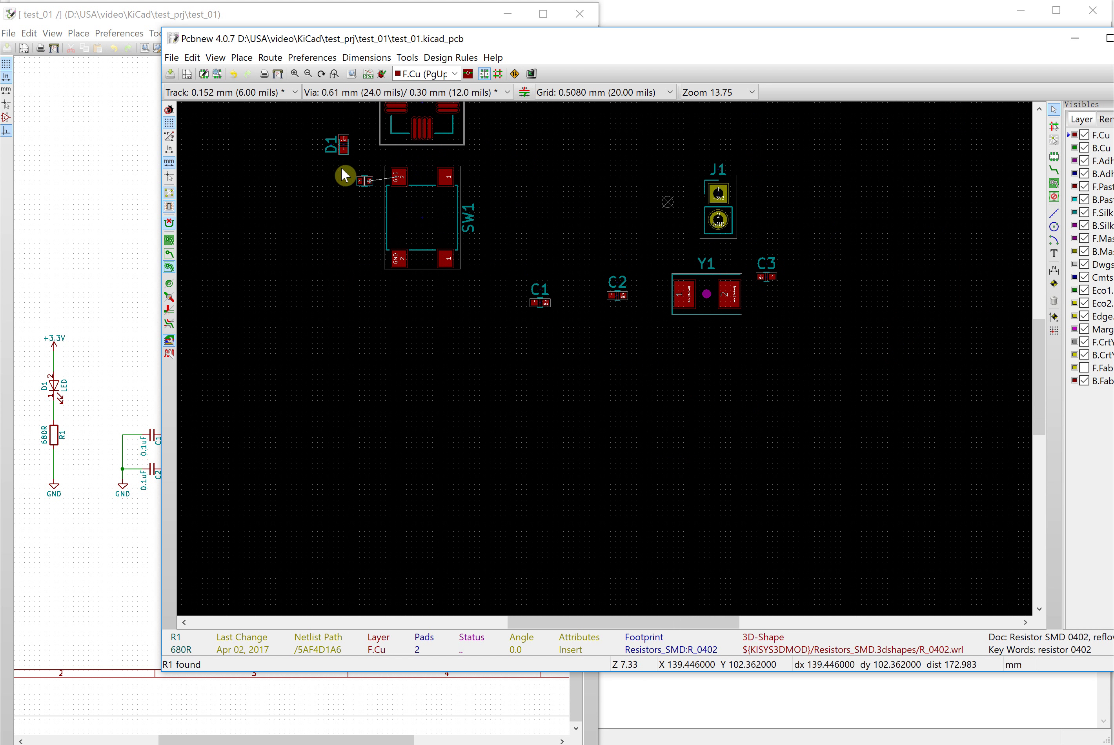
scroll(330, 163, "up", 2)
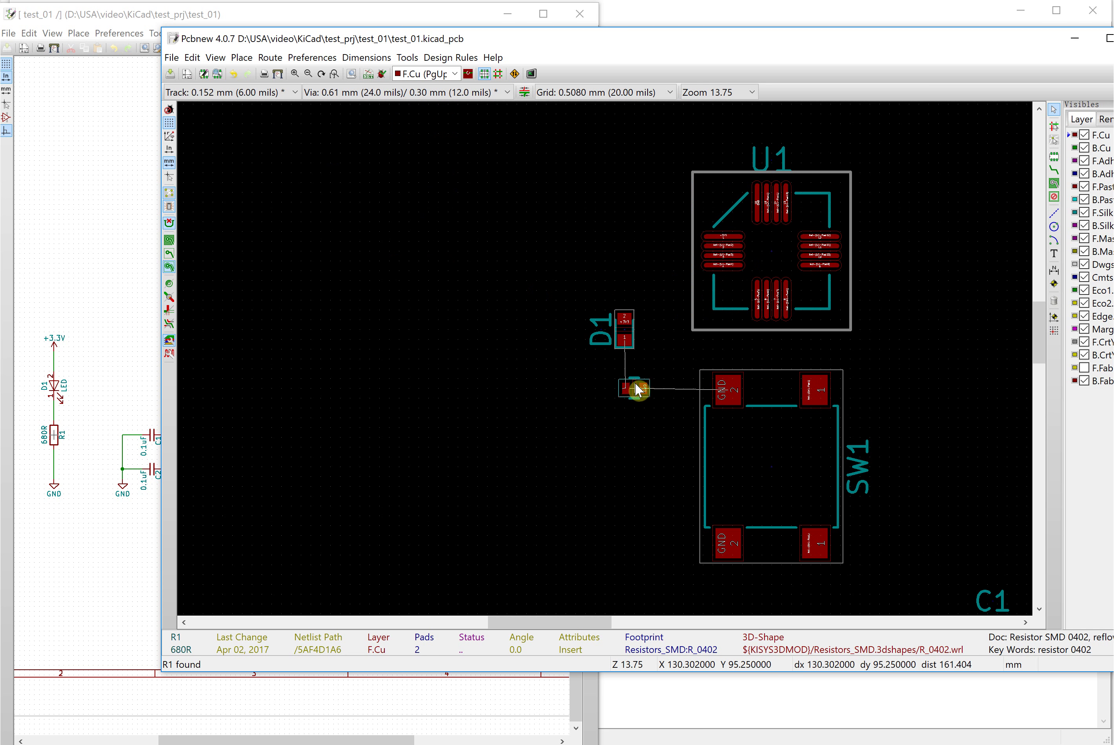
left_click(630, 381)
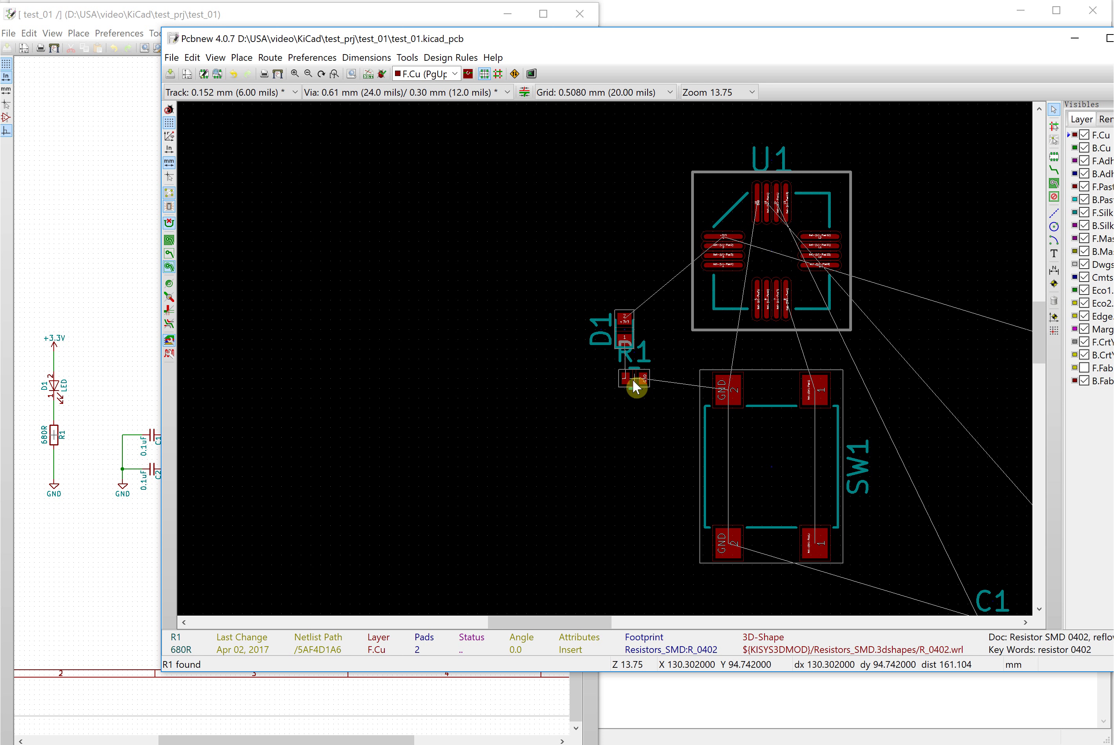
Step: Rotate R1 in 90° increments until it stands vertically below D1 with its reference label on the left
key("r")
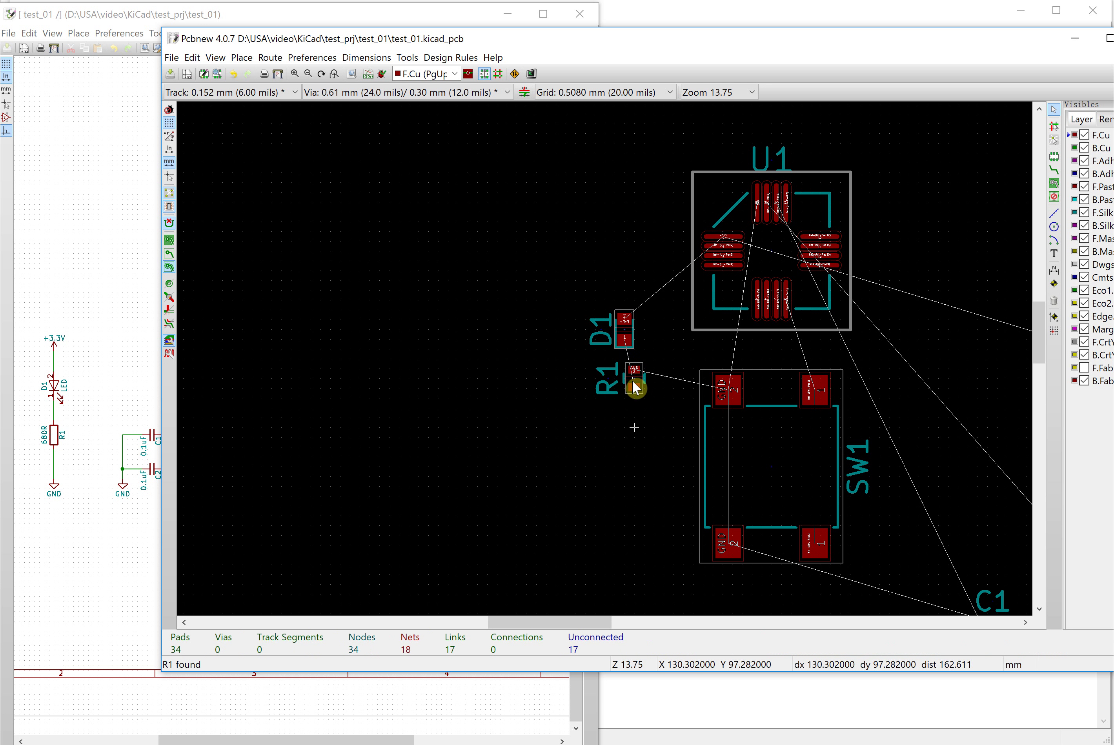
key("r")
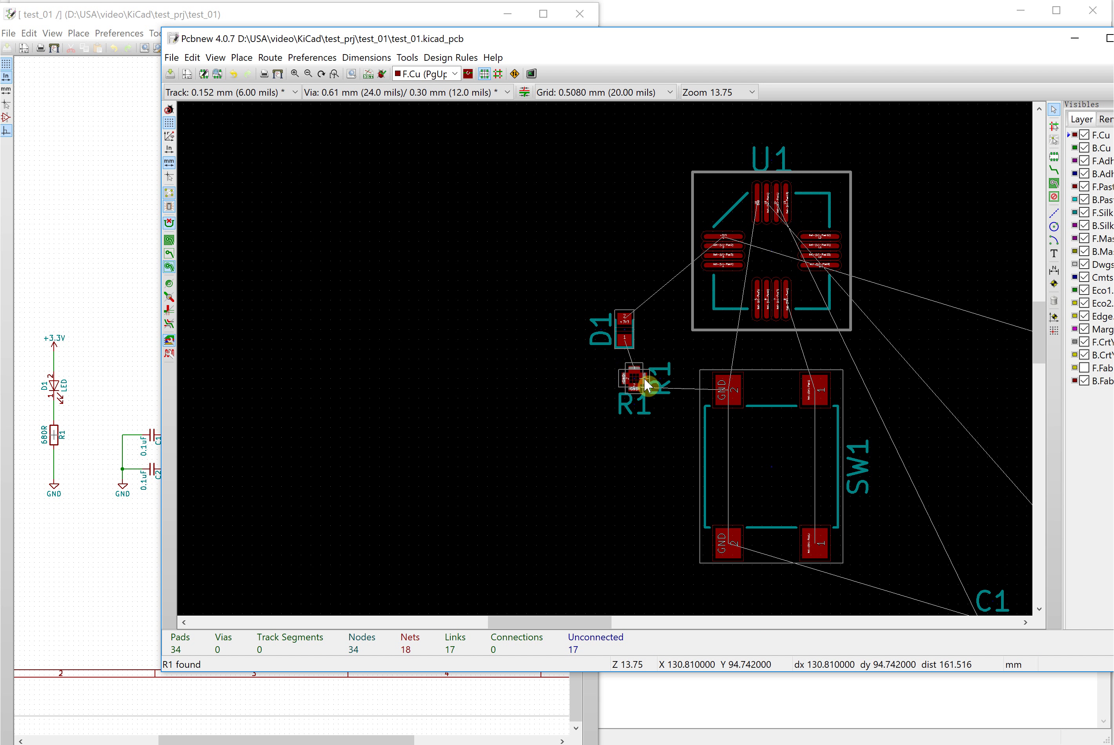
key("r")
key("r")
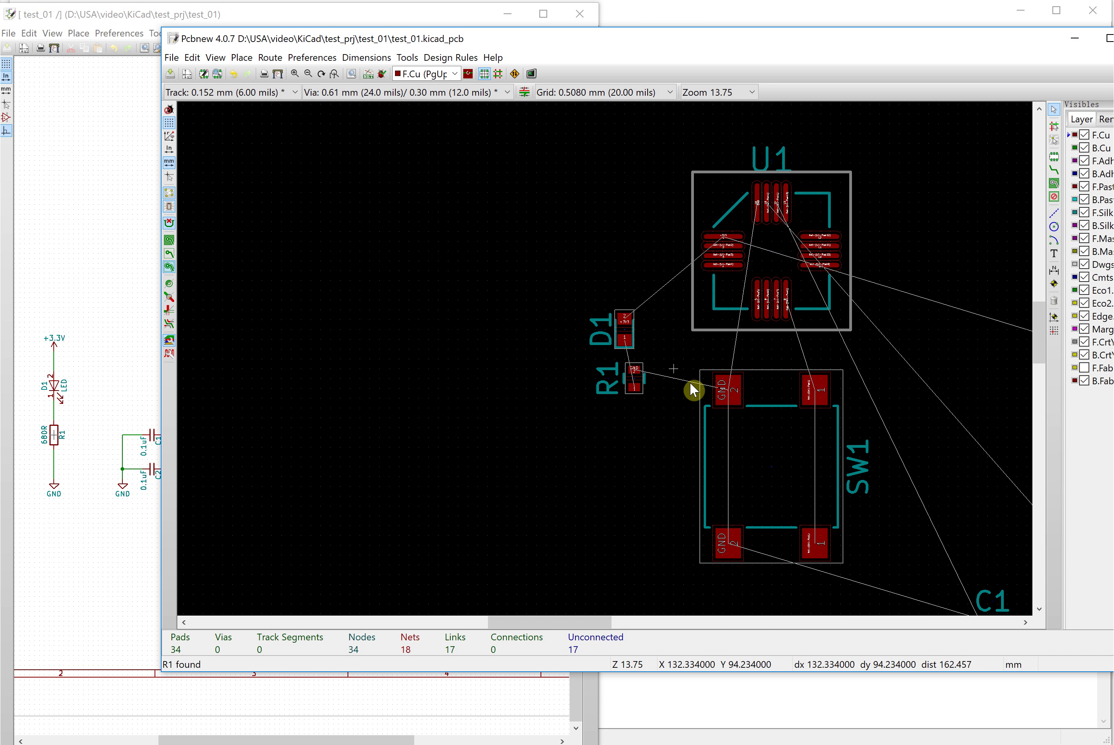
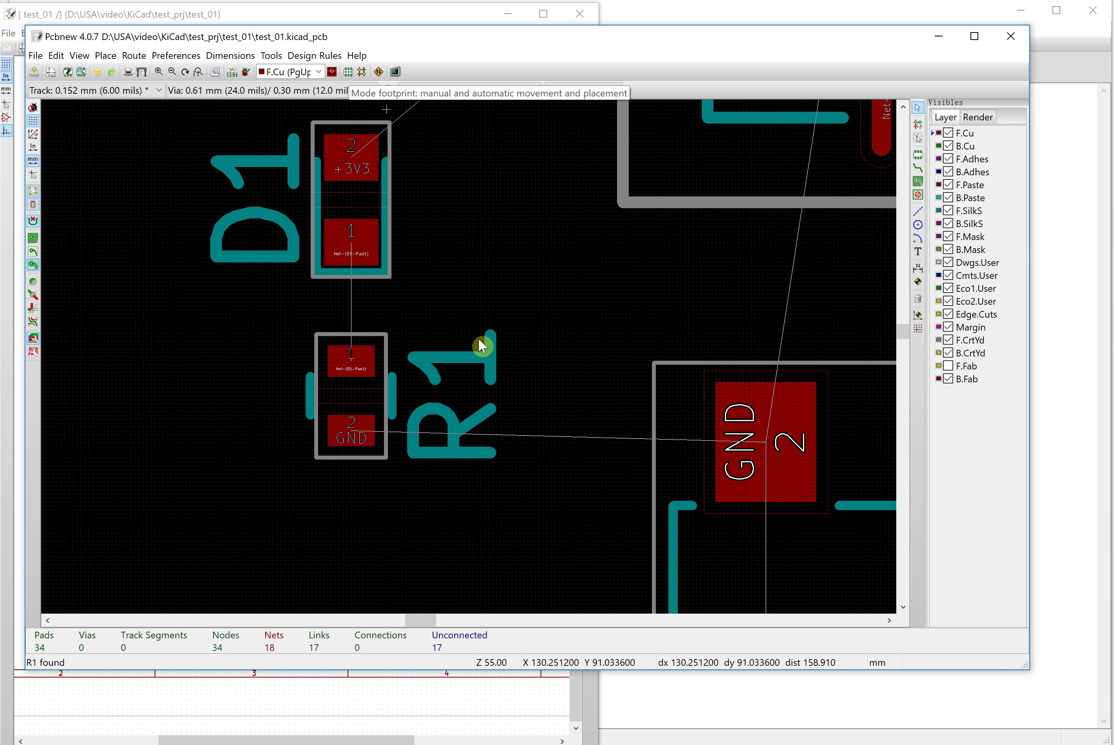
Step: Move R1's reference text from the right side of its footprint to the left side, below D1's label
right_click(471, 383)
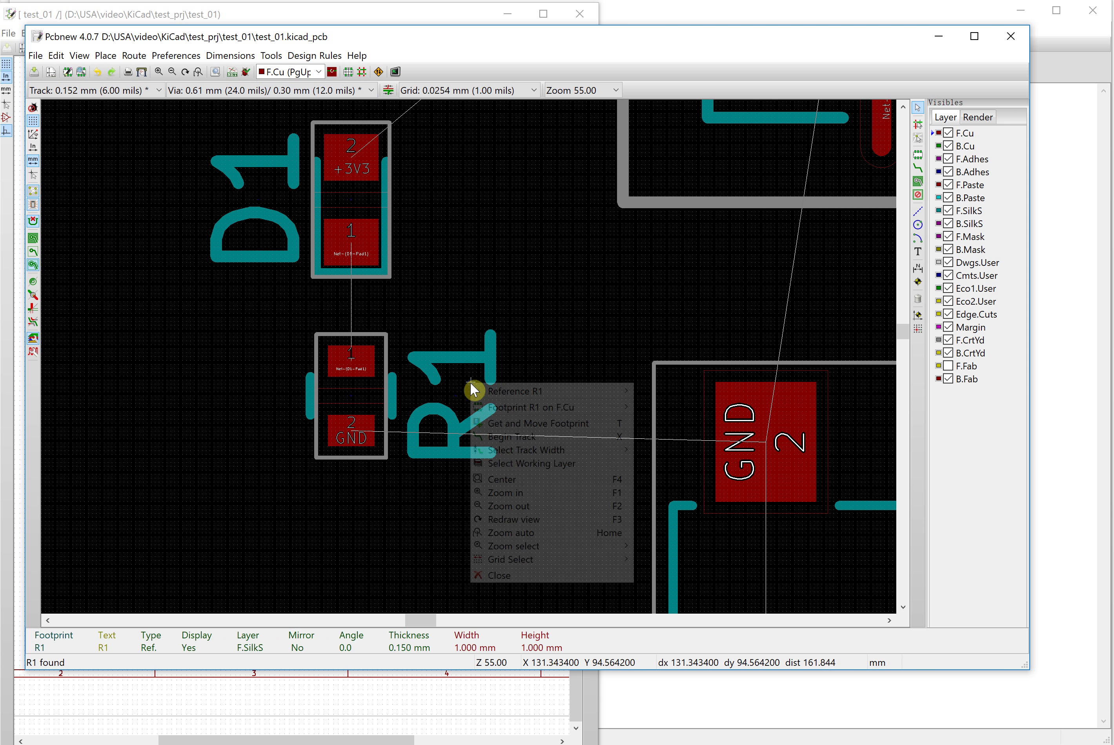
mouse_move(482, 393)
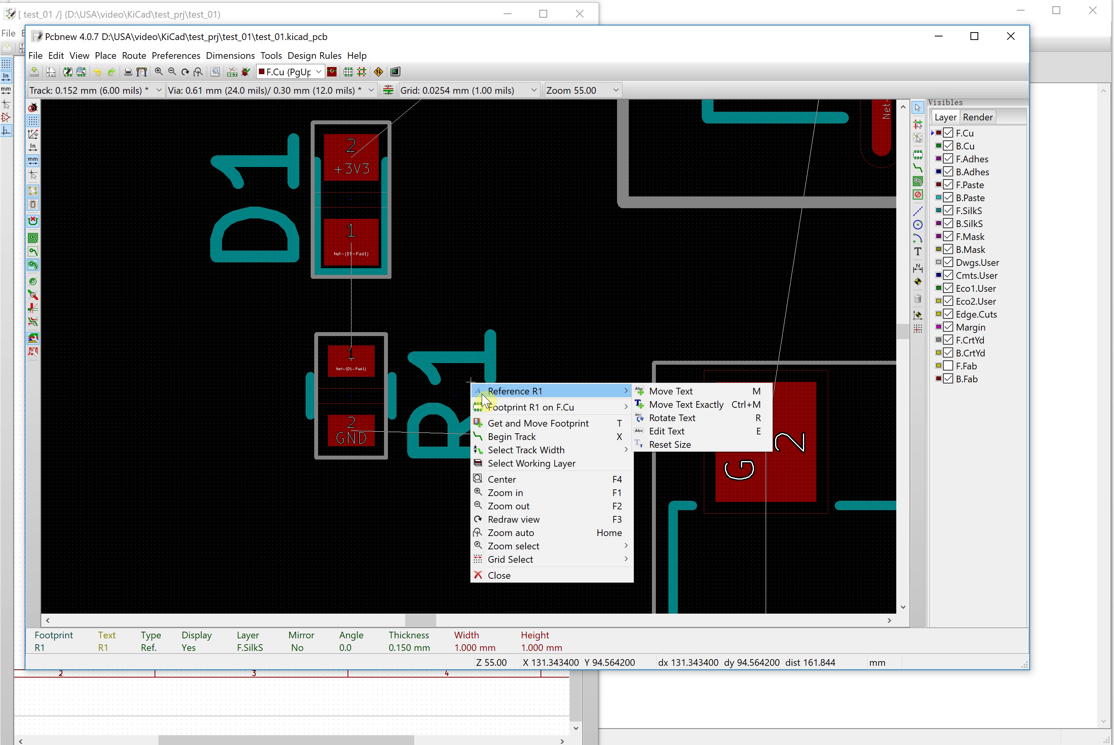
left_click(672, 391)
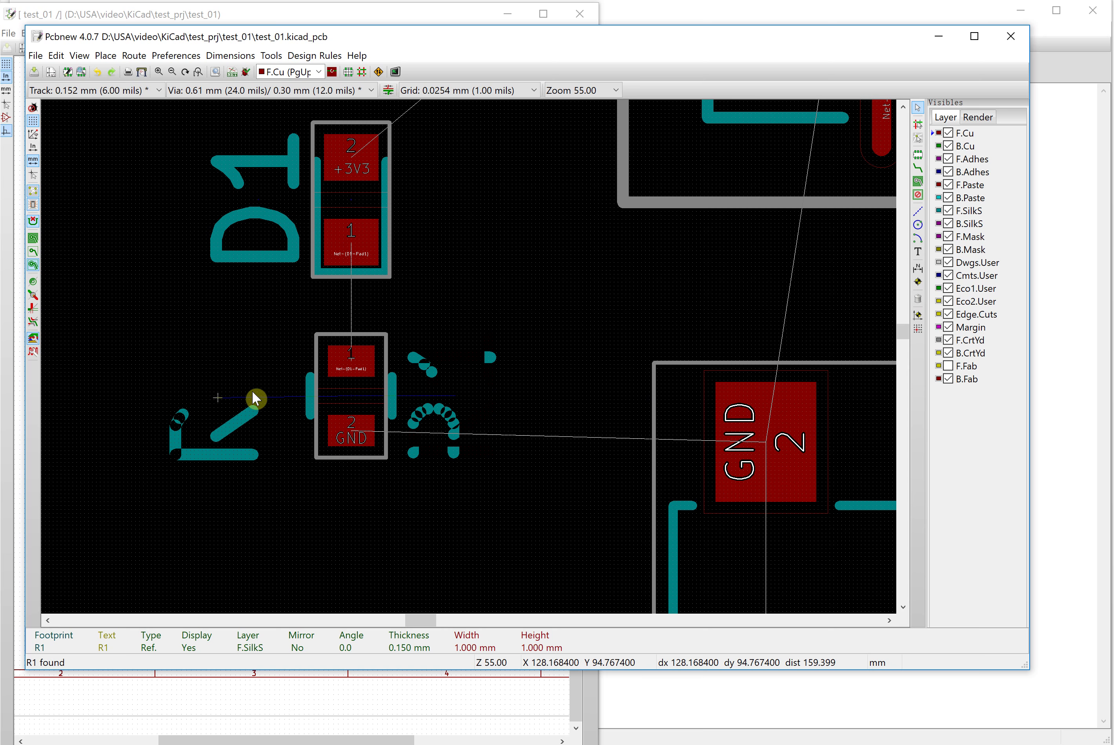
left_click(273, 394)
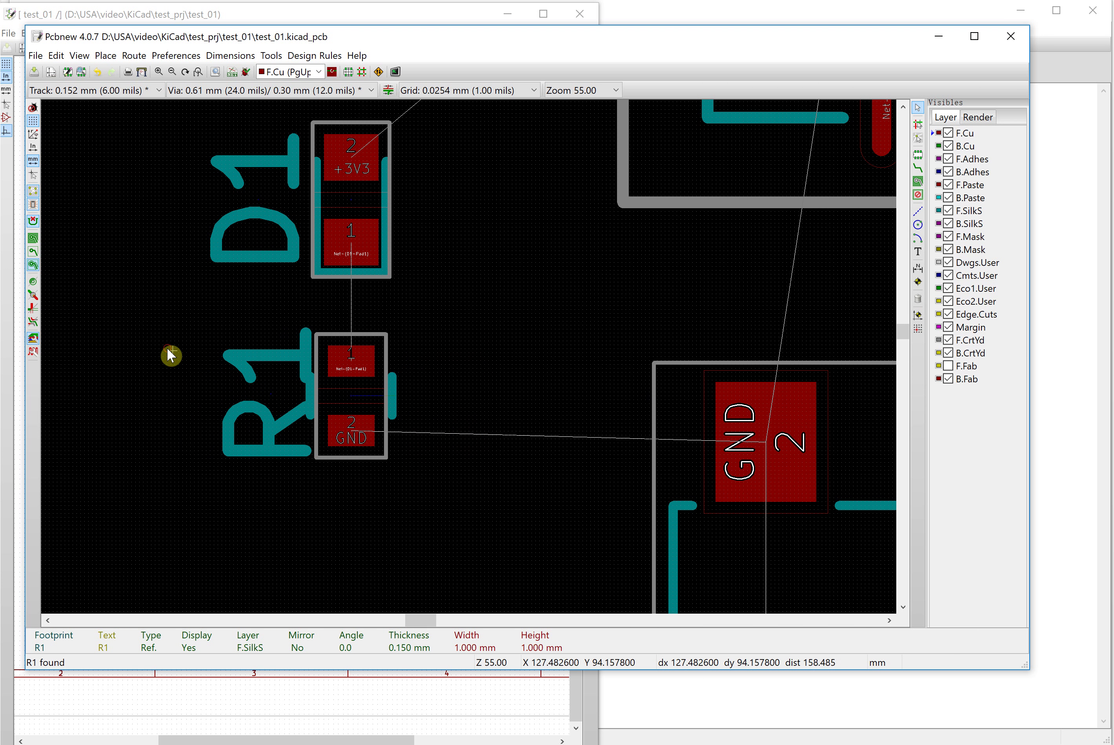
left_click(169, 355)
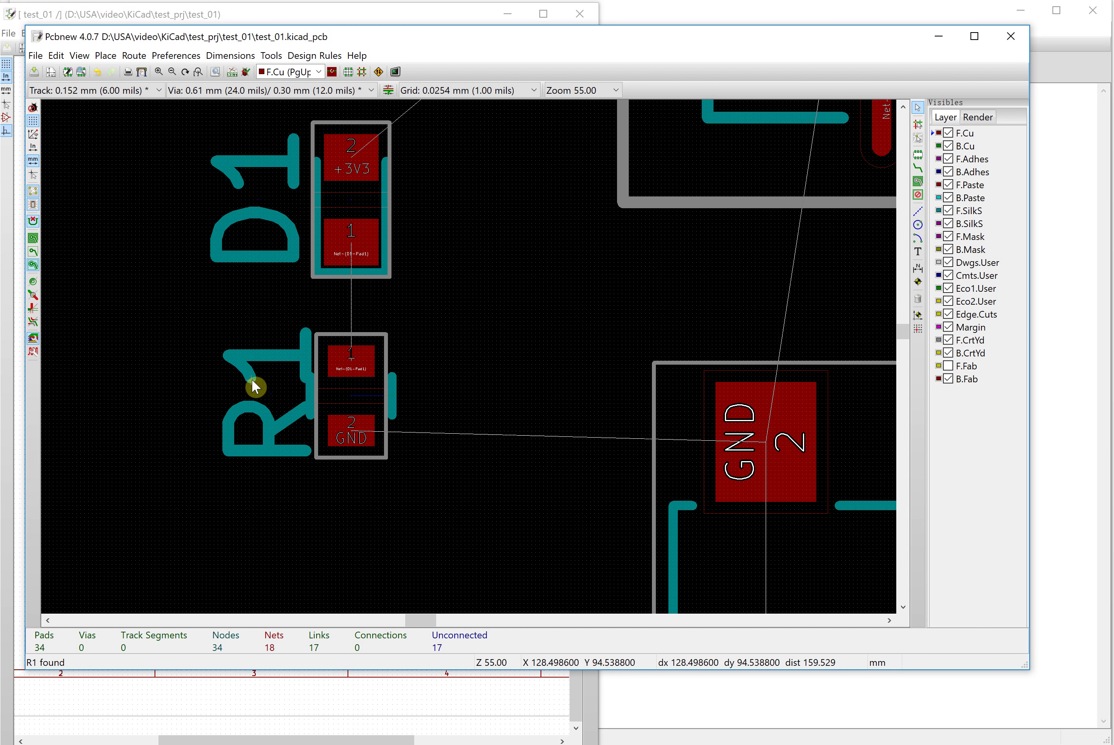
Step: Reposition R1's reference text, first farther left and then back close beside the footprint in line with D1's label
left_click(271, 394)
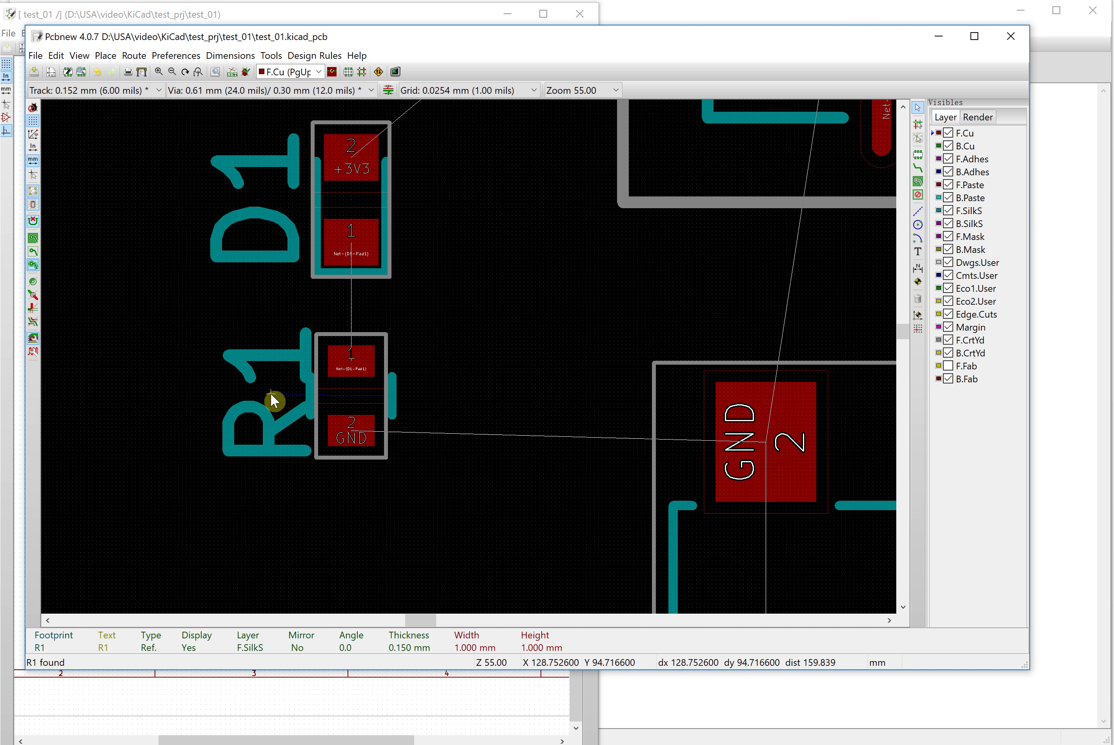
key("m")
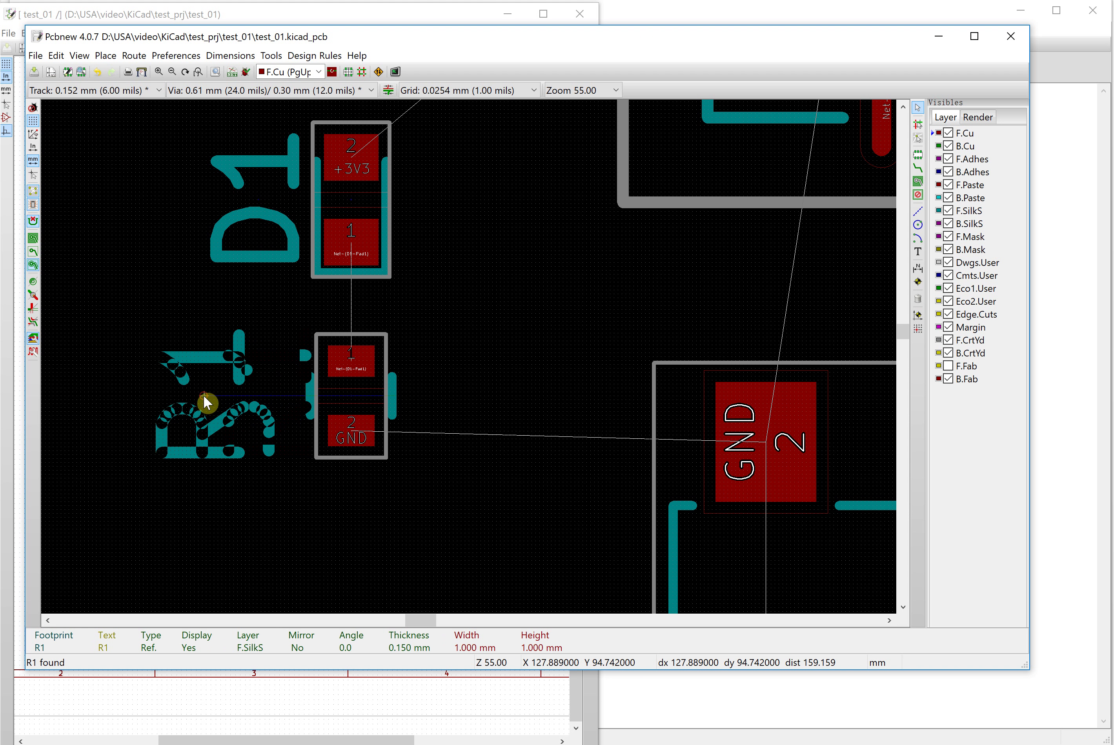
left_click(203, 395)
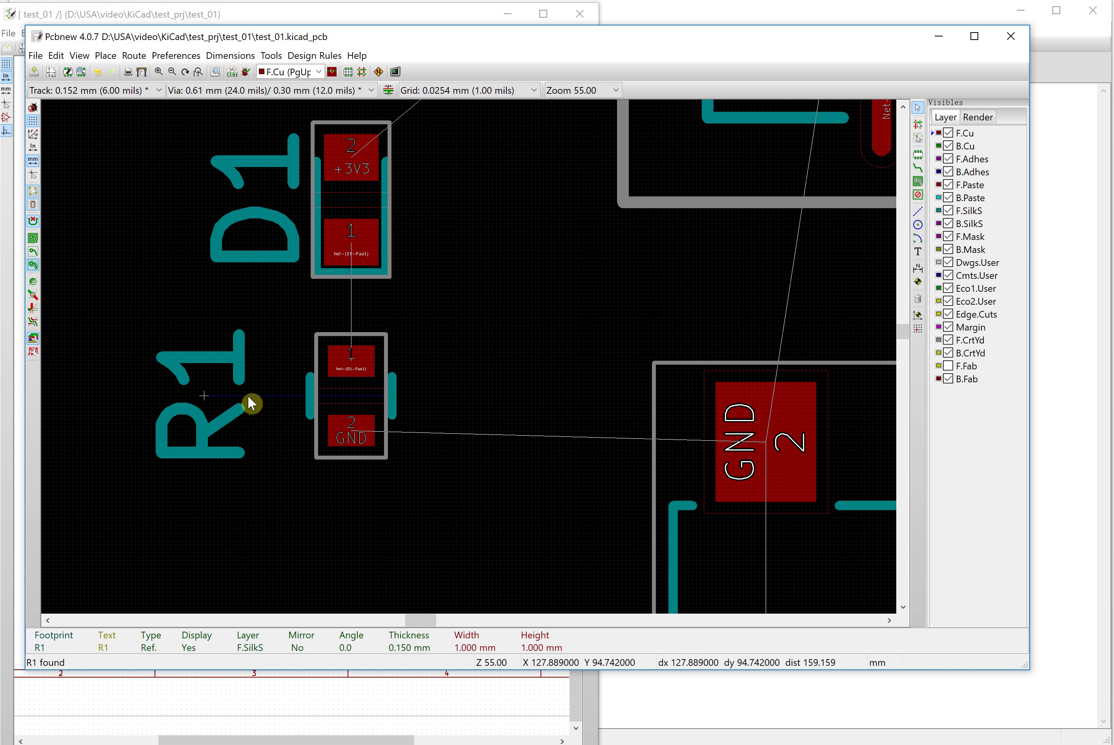
key("m")
left_click(266, 393)
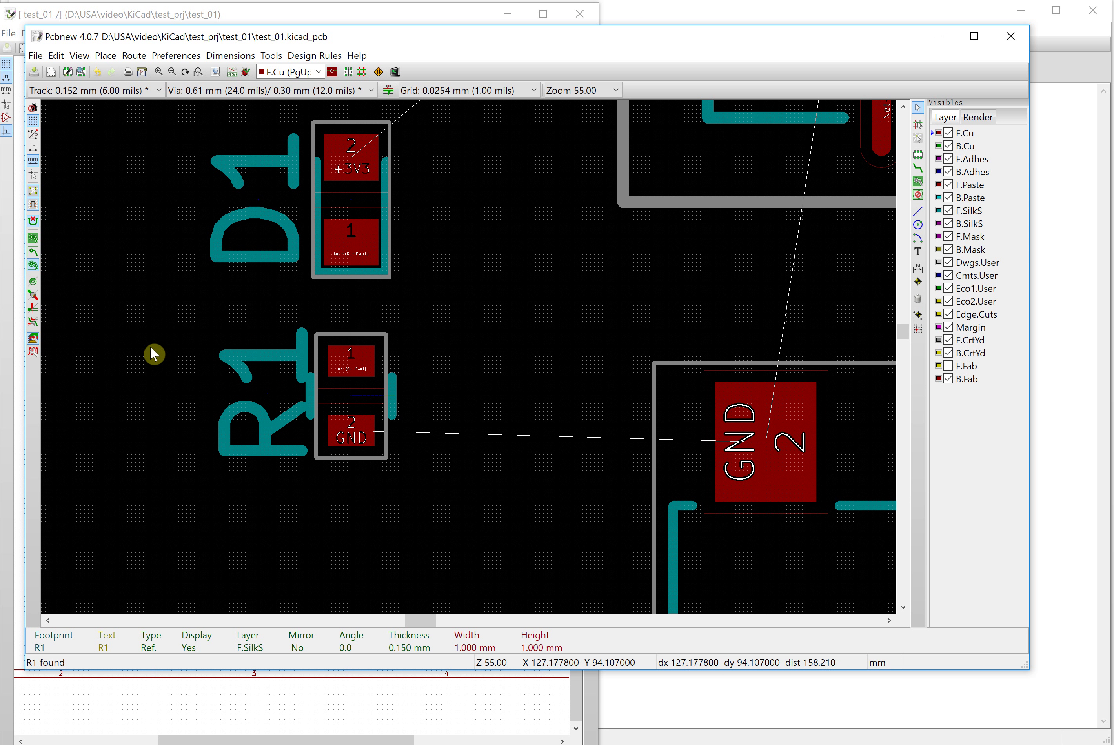
Step: Move the crystal Y1 footprint to the open area directly above U1
scroll(150, 347, "down", 2)
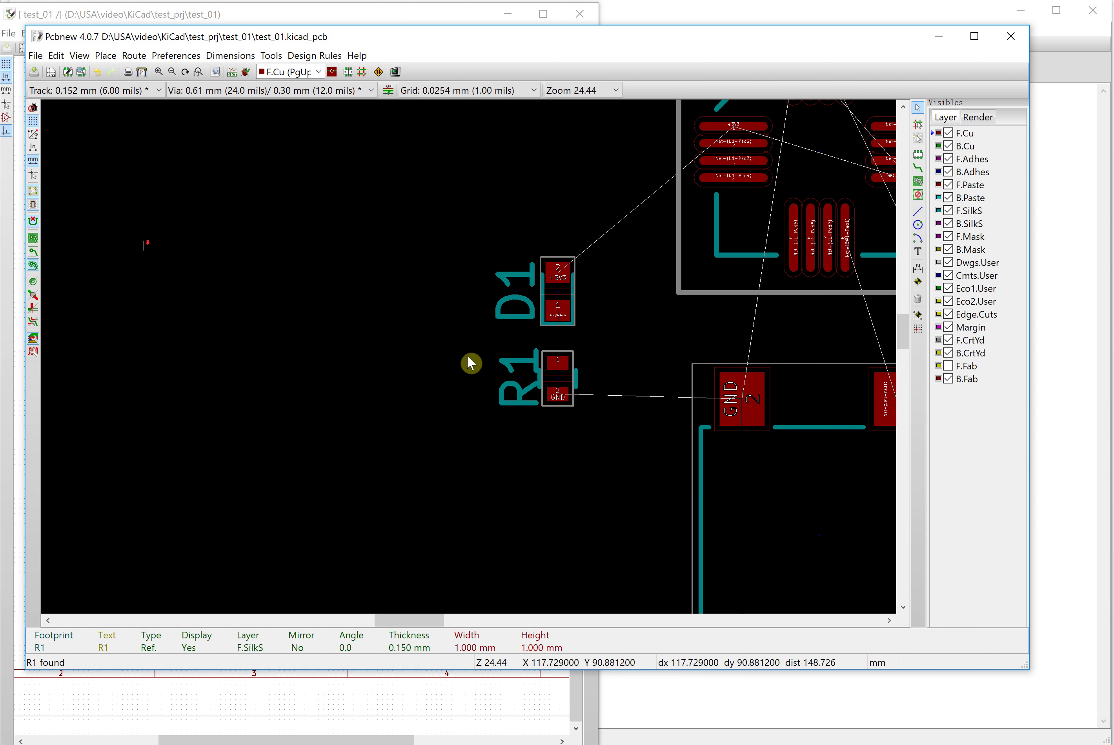
scroll(468, 357, "down", 1)
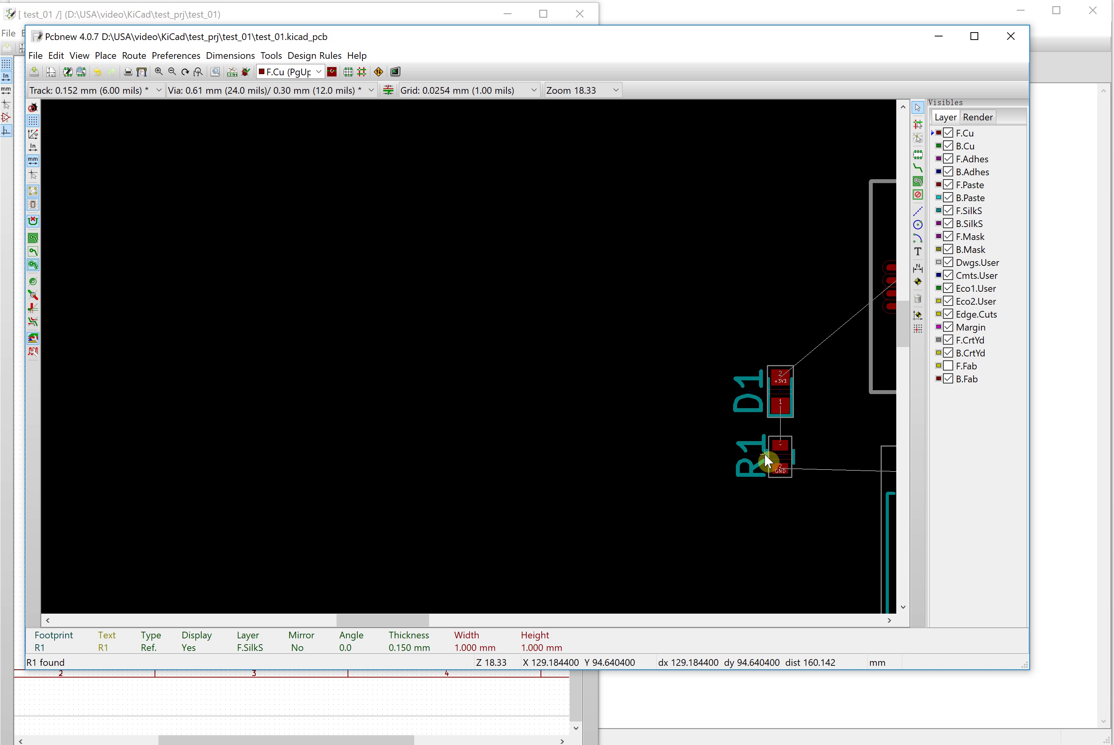
key("Home")
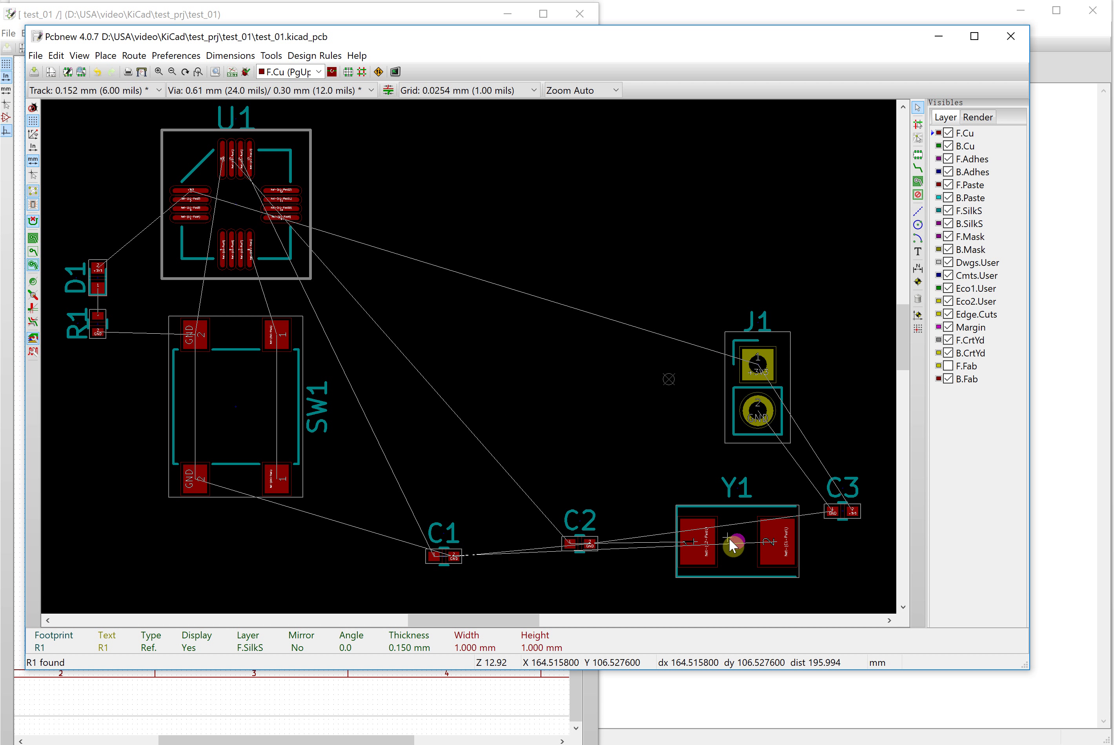
left_click_drag(737, 542, 584, 380)
scroll(468, 356, "down", 2)
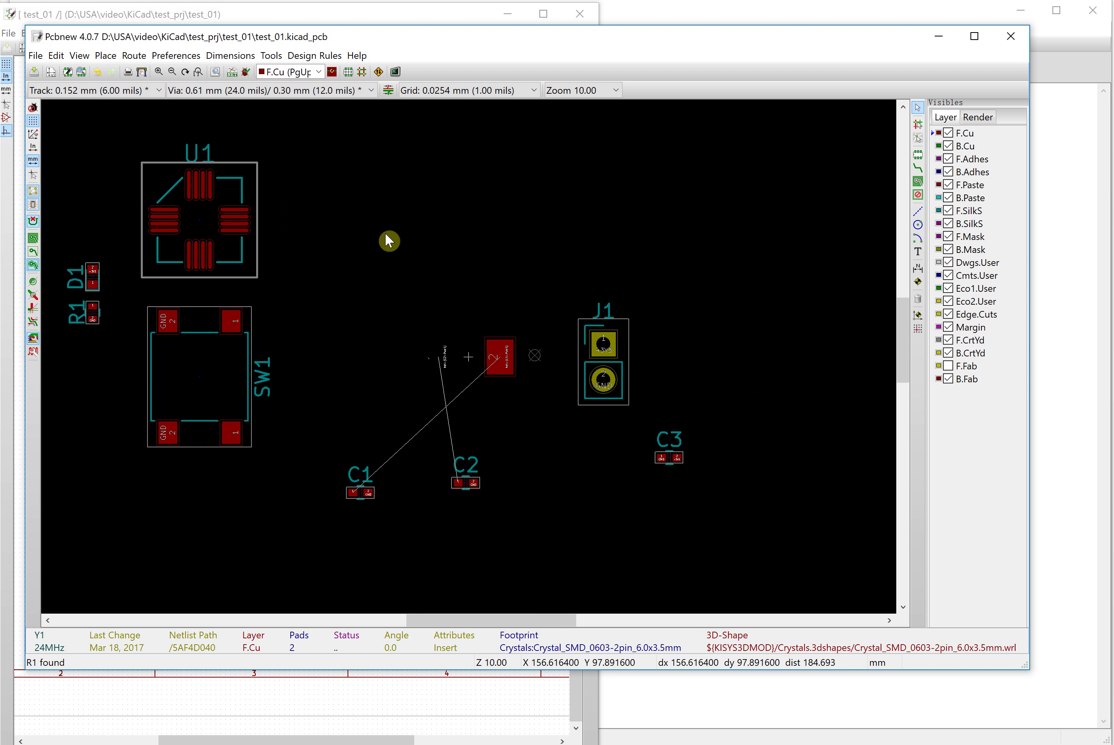
left_click_drag(443, 319, 309, 218)
scroll(309, 218, "up", 2)
key("m")
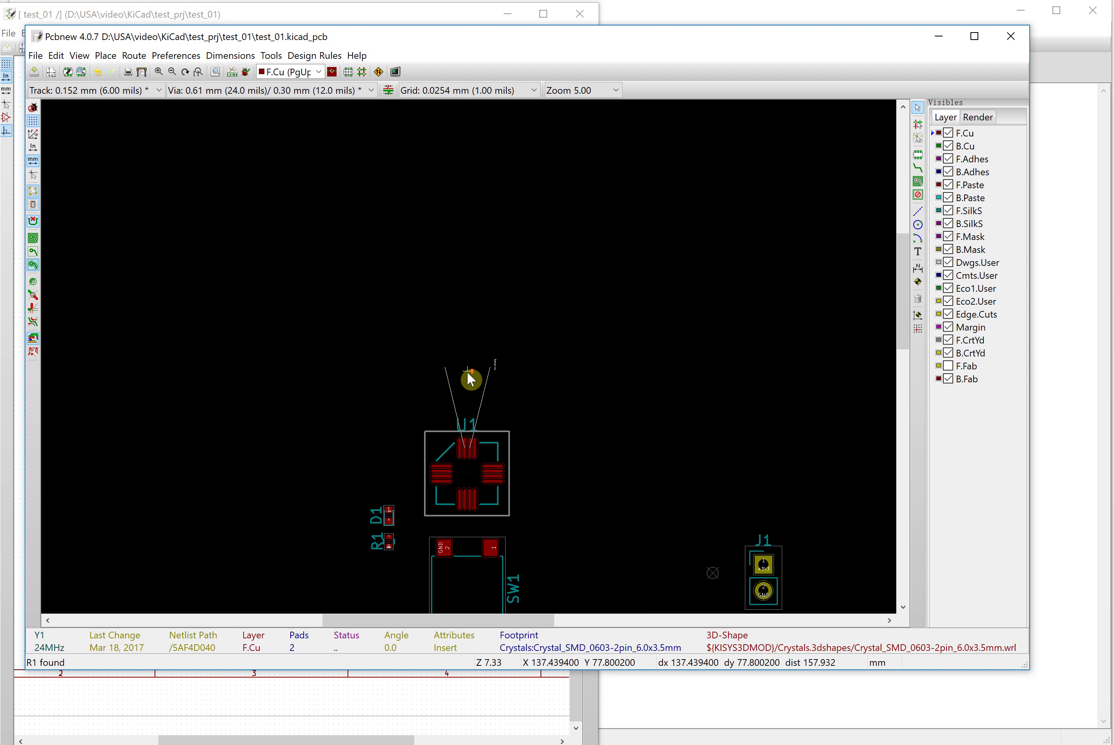
scroll(467, 372, "up", 1)
left_click(466, 358)
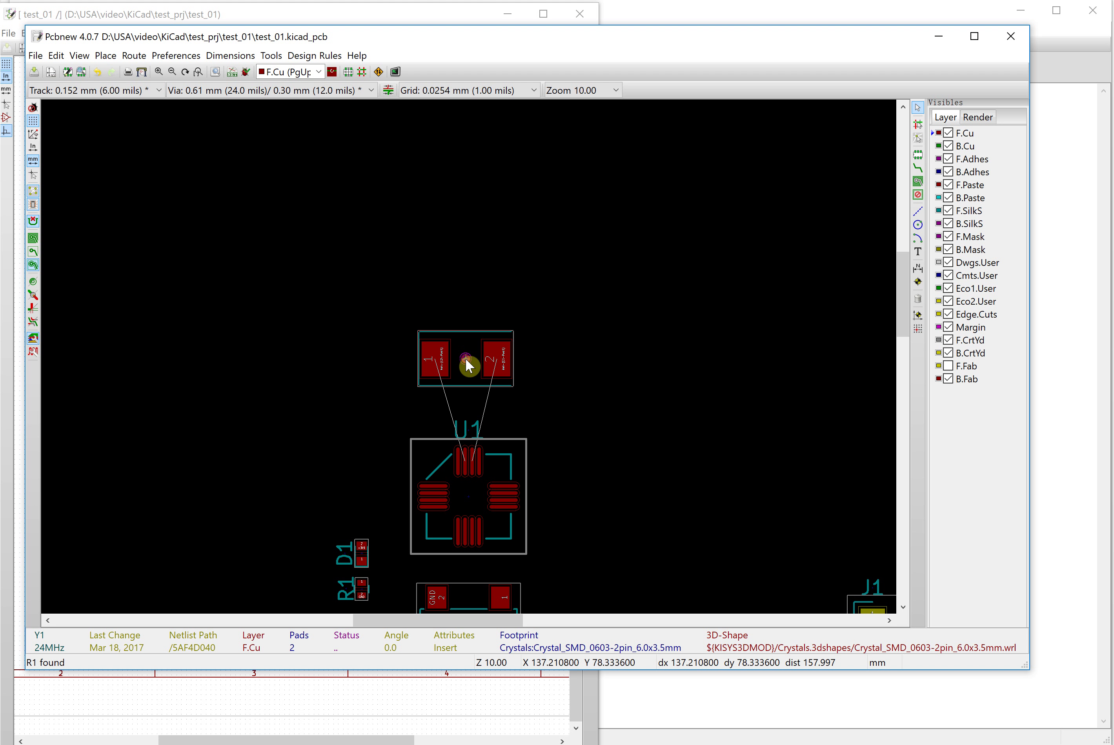
Step: Shift the PCB window aside to uncover the schematic and locate capacitor C1 from the schematic
scroll(475, 366, "down", 2)
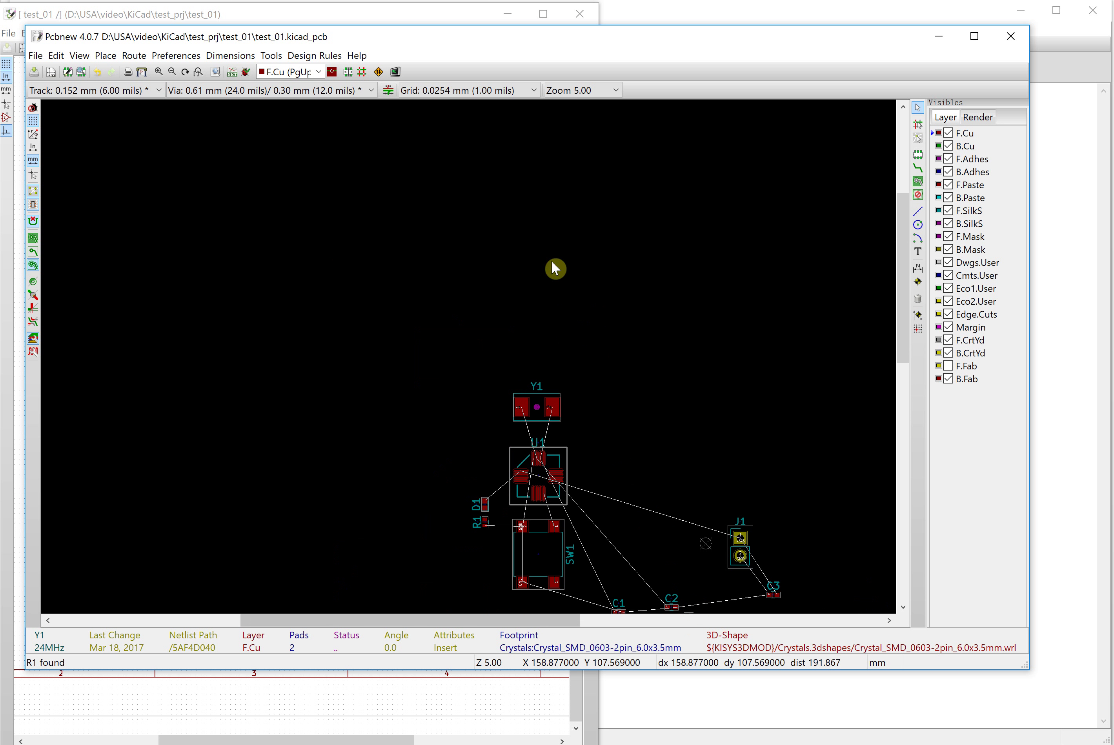
scroll(557, 268, "down", 1)
scroll(530, 590, "up", 1)
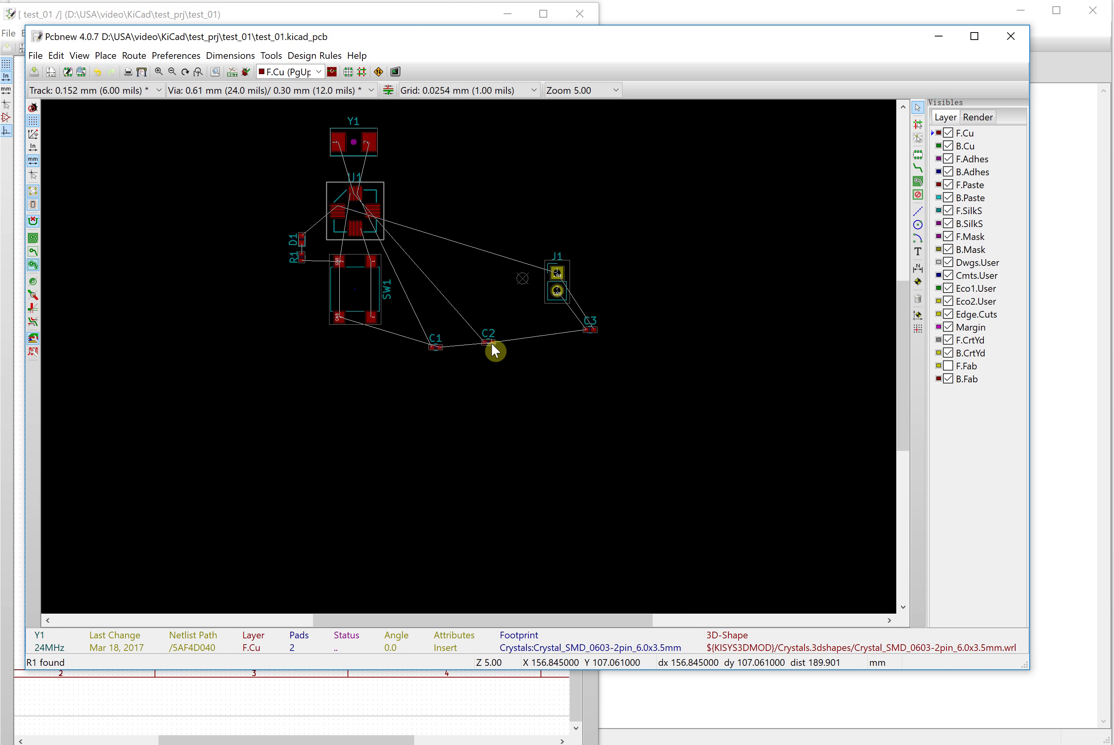
left_click(391, 32)
left_click_drag(635, 46, 896, 54)
left_click(188, 455)
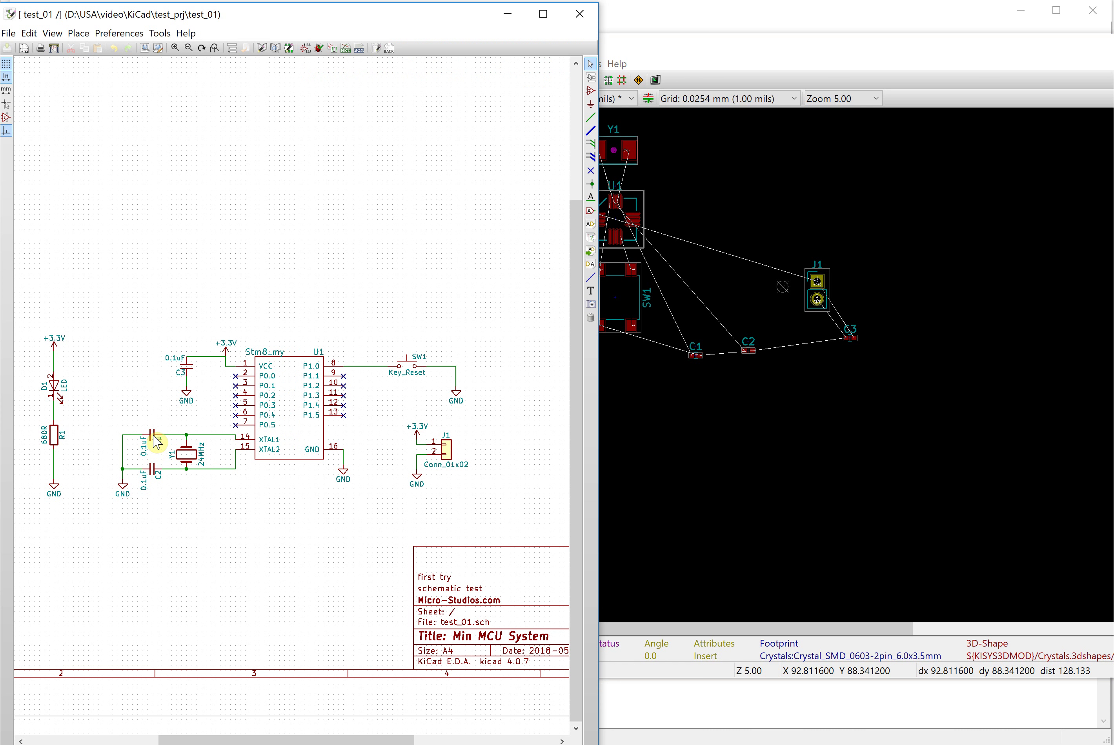
left_click(156, 442)
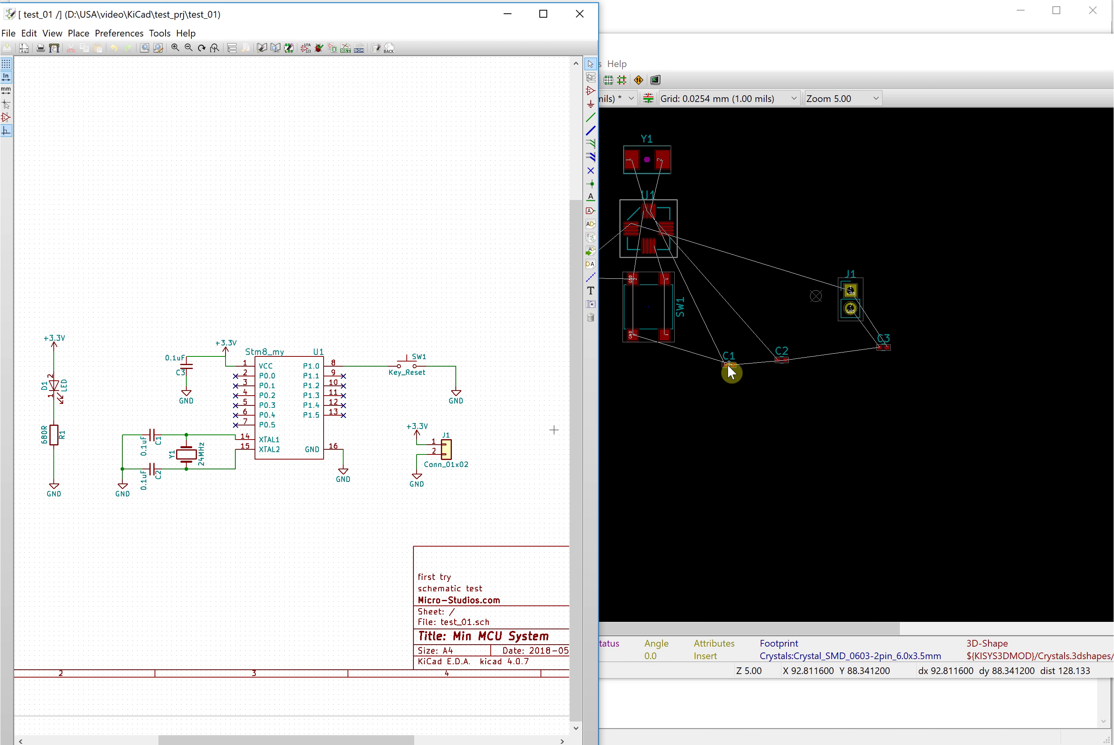
Step: Move the C1 footprint into the gap between Y1 and U1, just below pad 2 of Y1
left_click(721, 345)
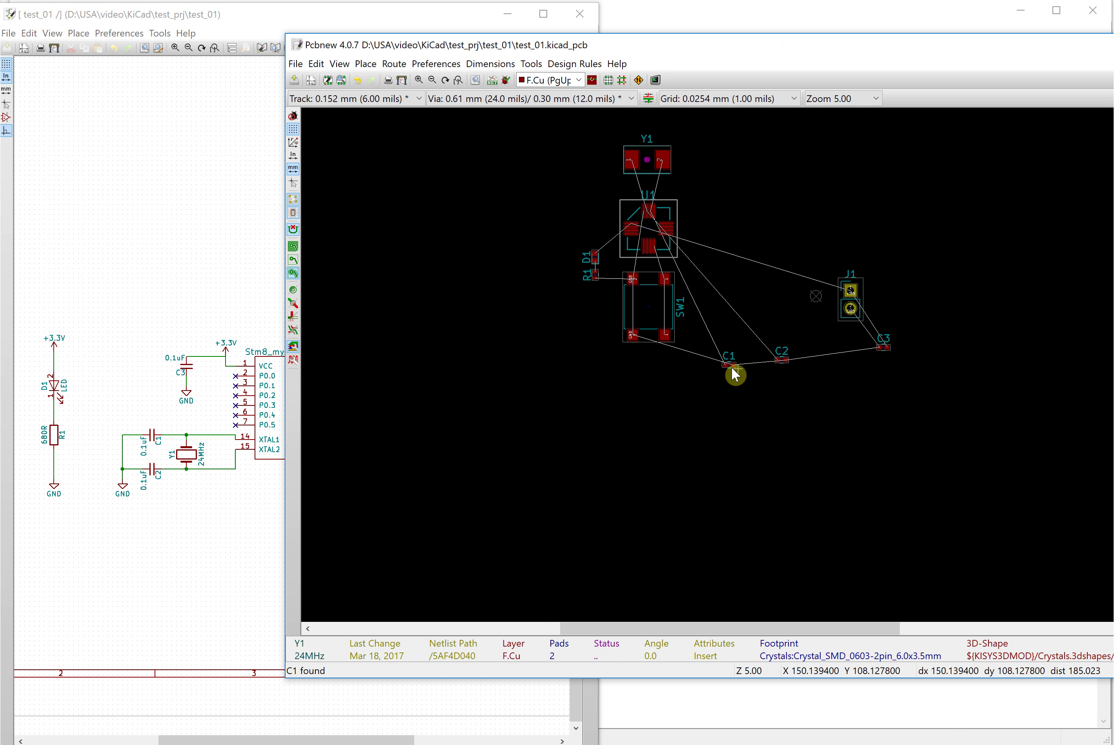
left_click(740, 372)
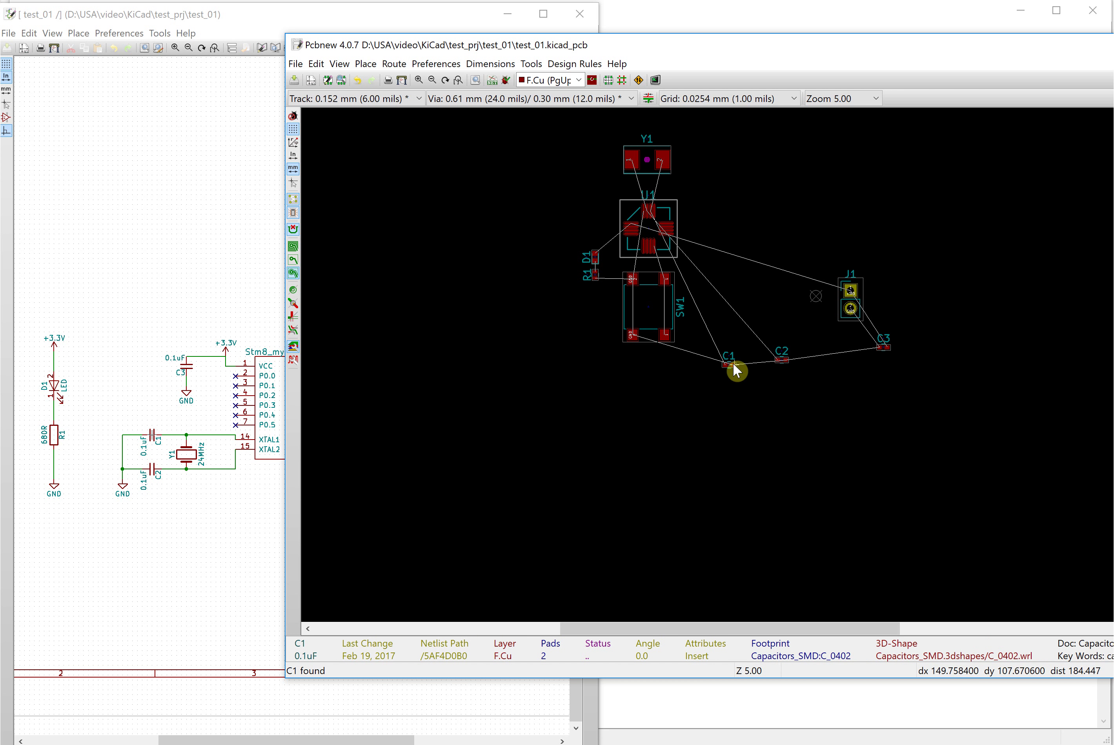
left_click_drag(730, 366, 641, 169)
scroll(641, 168, "up", 2)
left_click_drag(773, 405, 750, 354)
scroll(740, 366, "up", 2)
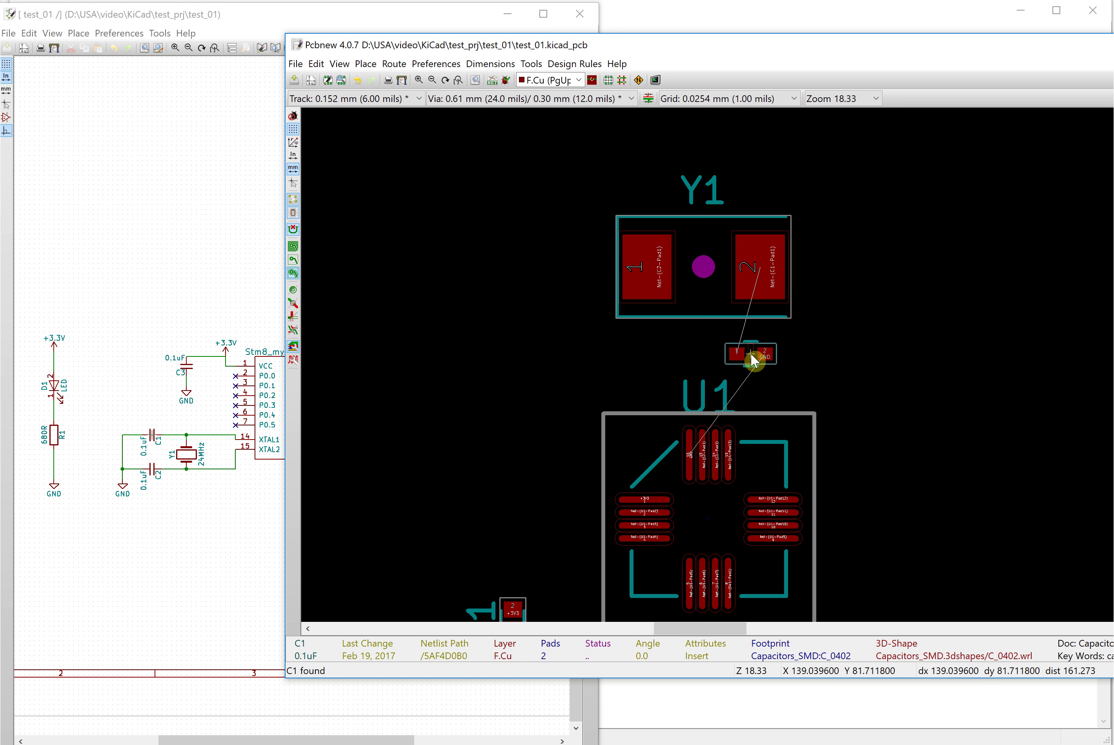
left_click_drag(750, 354, 750, 353)
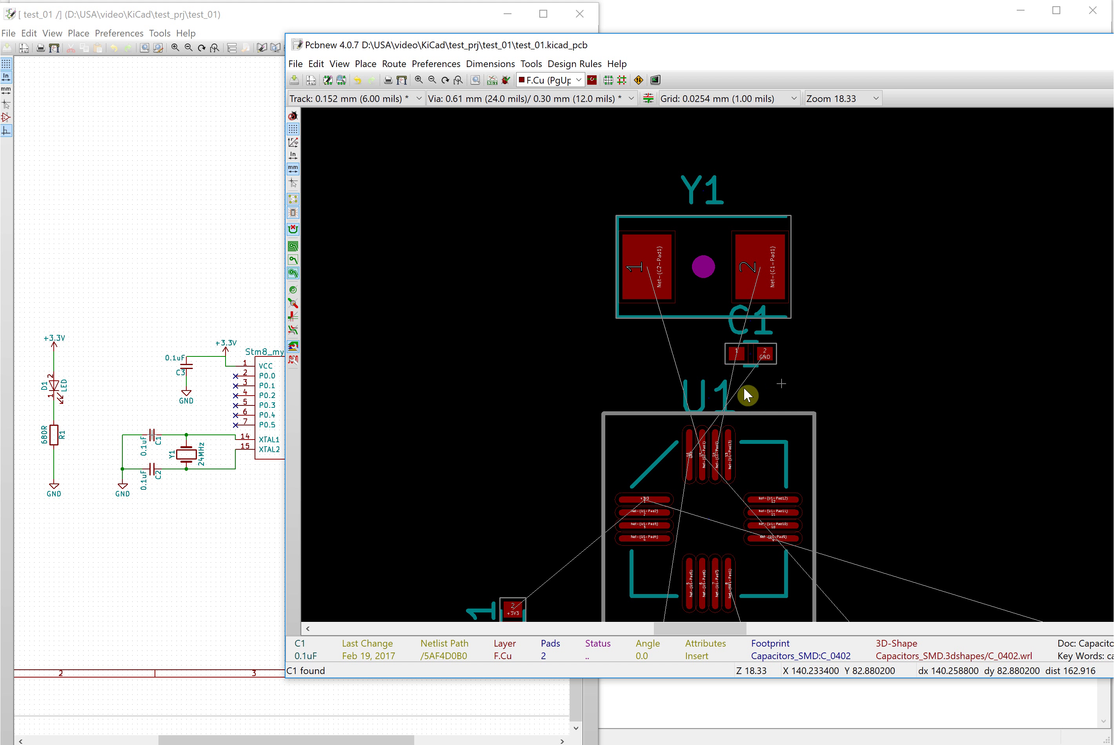
Step: Locate capacitor C2 from the schematic and place its footprint below pad 1 of Y1, level with C1
scroll(729, 365, "up", 2)
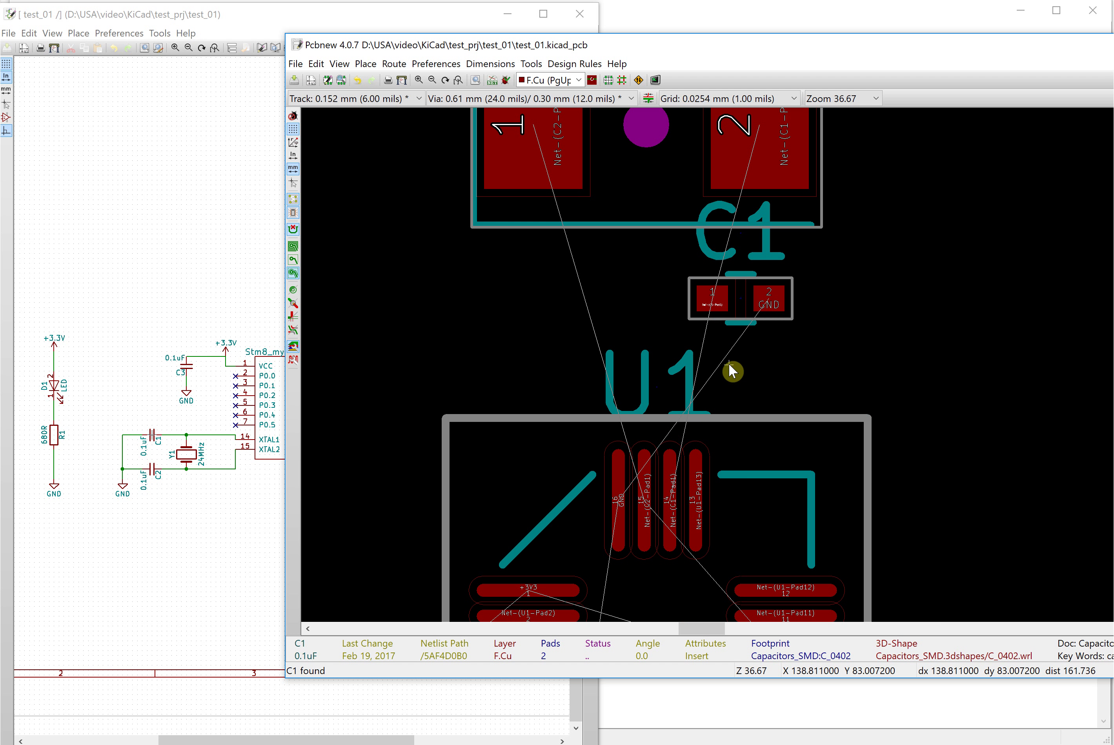
scroll(519, 293, "down", 1)
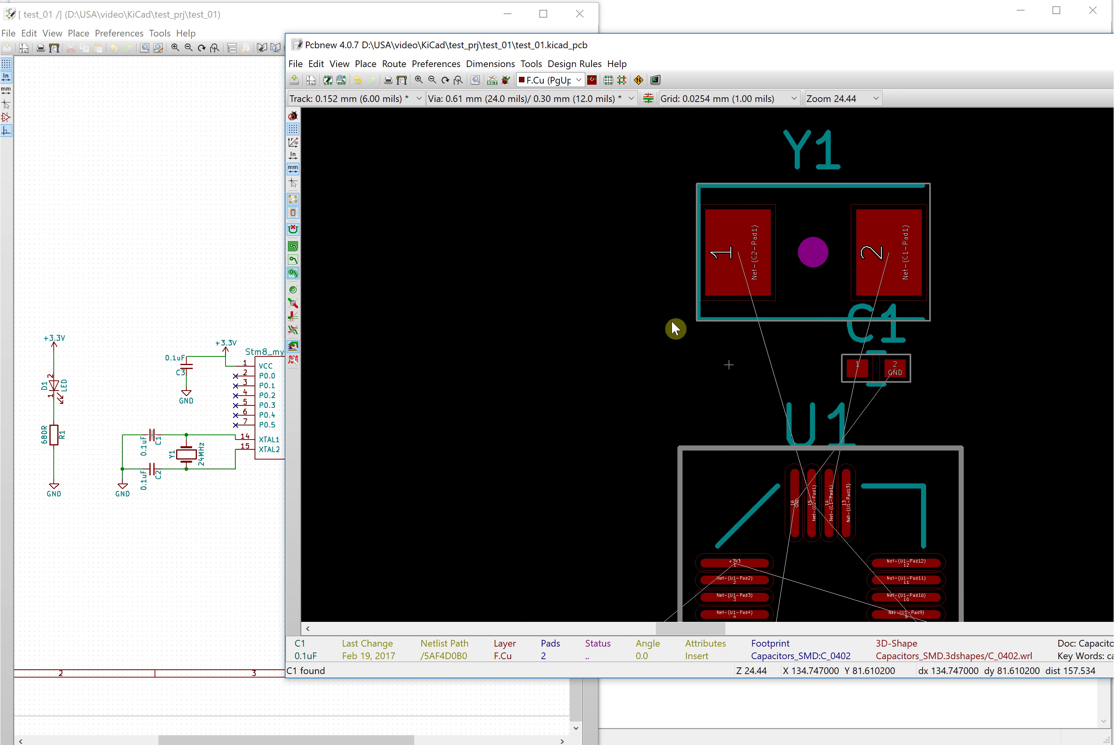
scroll(726, 365, "down", 1)
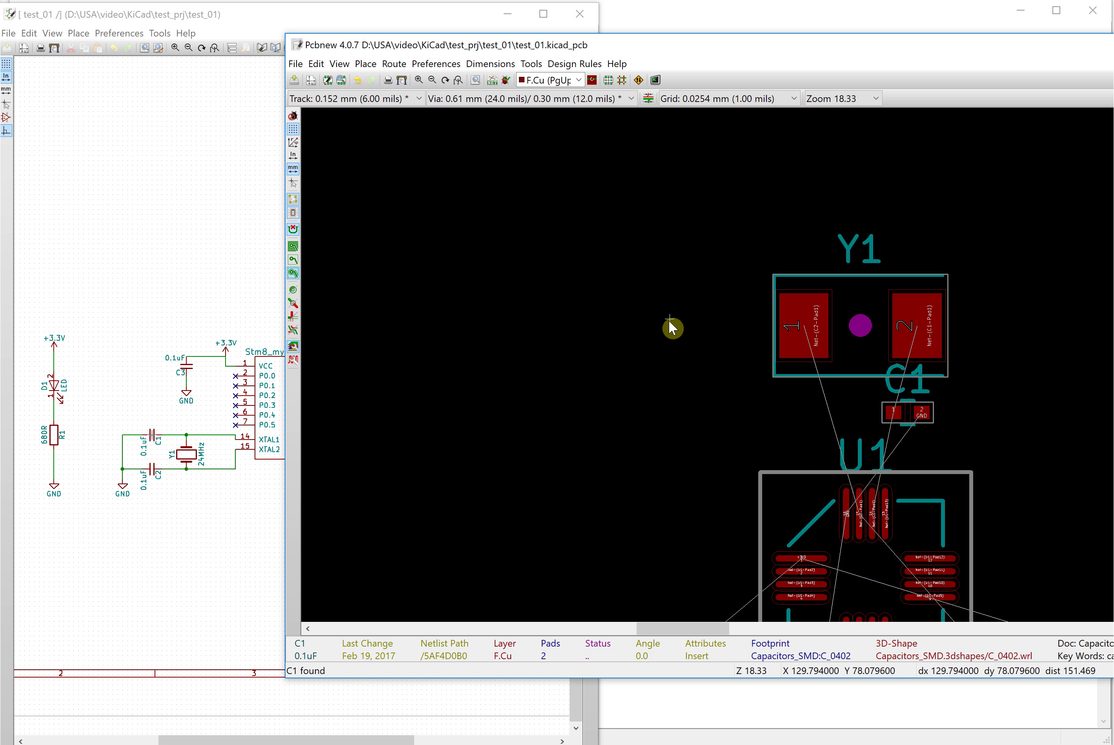
left_click(154, 478)
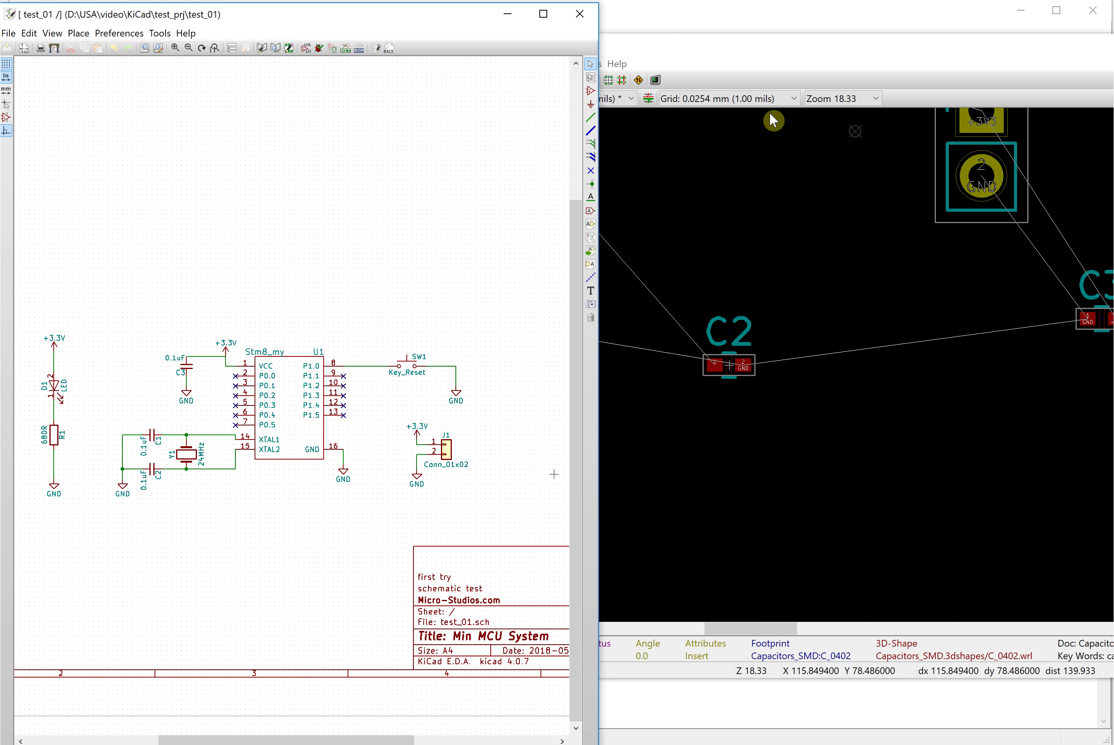
left_click(785, 50)
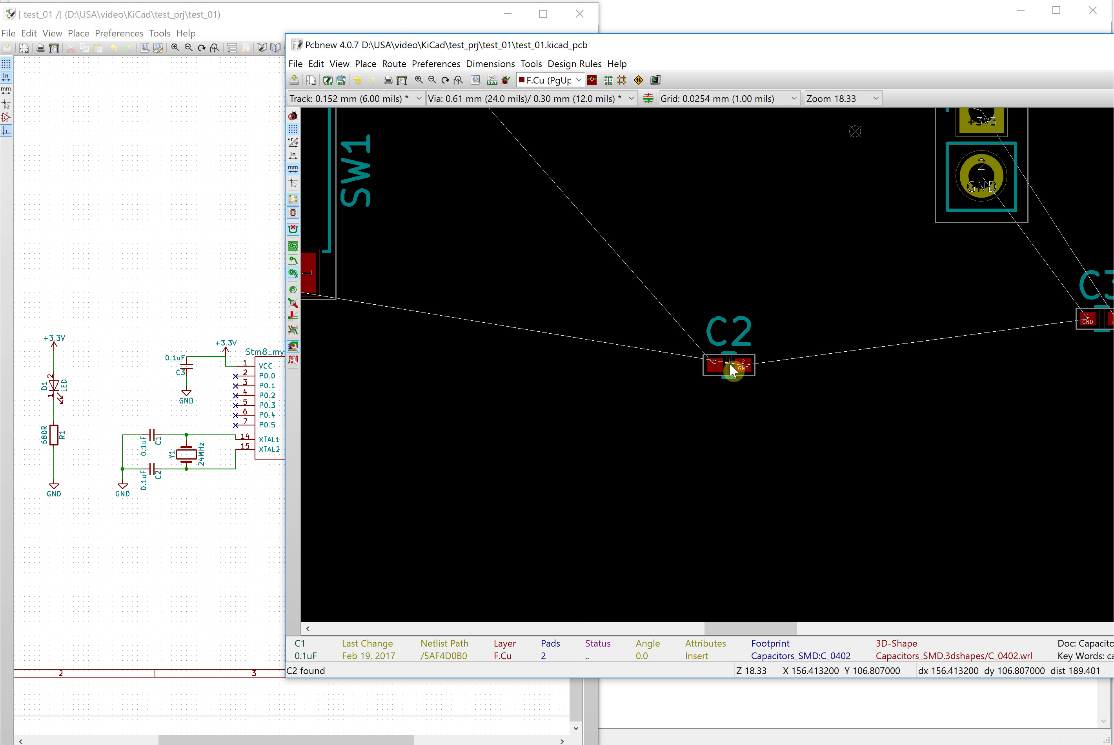
scroll(729, 365, "down", 2)
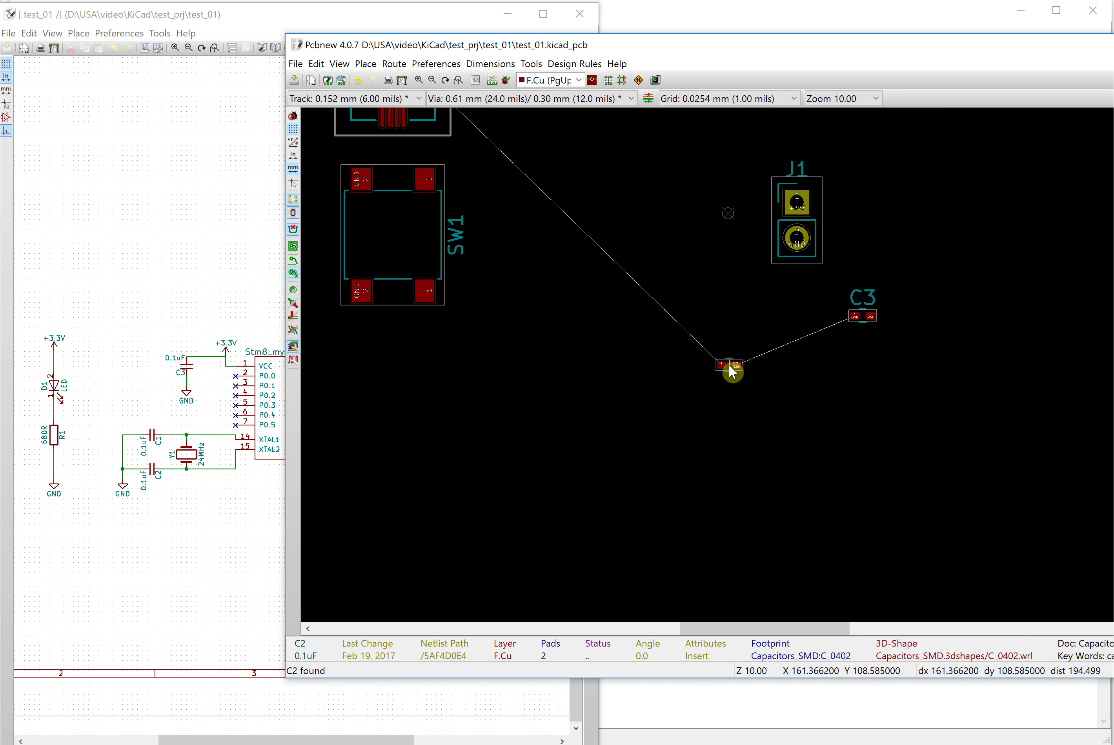
key("m")
scroll(729, 364, "down", 2)
scroll(732, 373, "up", 2)
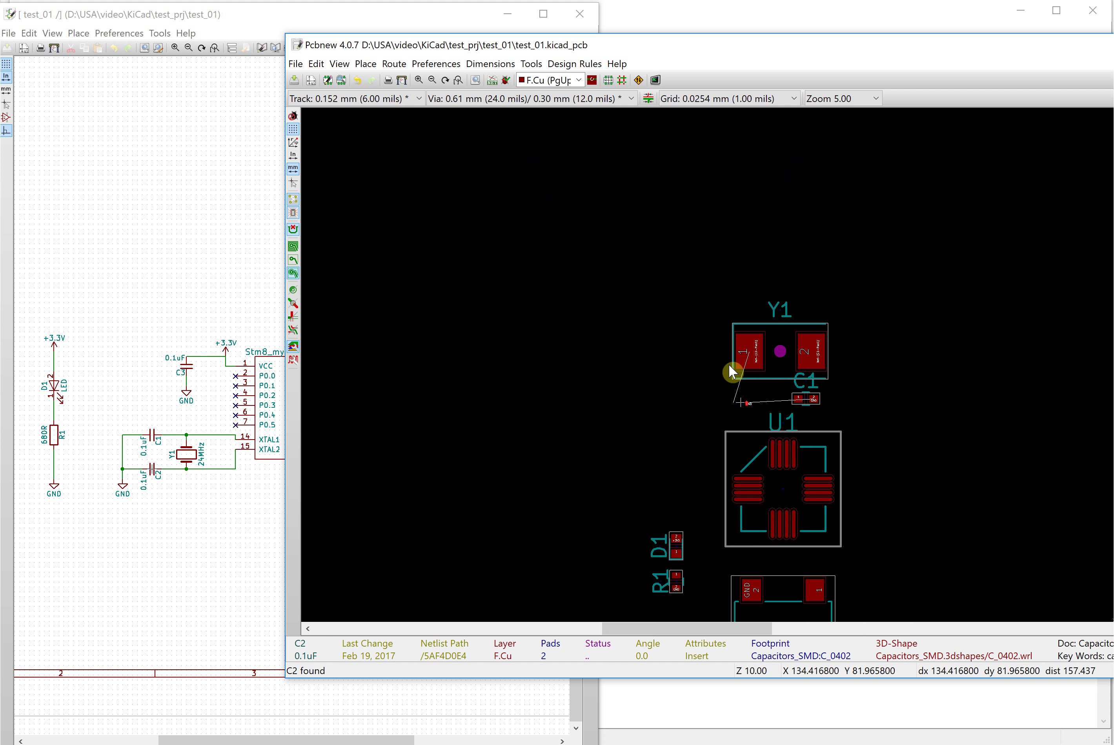
scroll(731, 364, "up", 1)
scroll(728, 364, "up", 1)
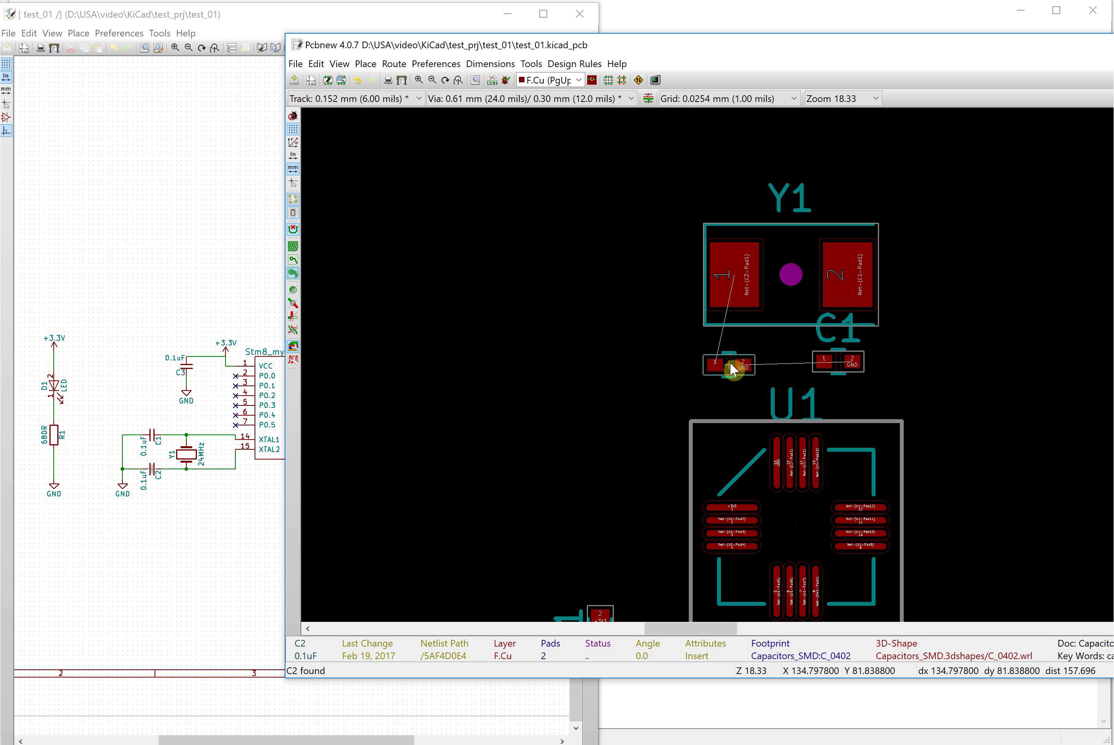
left_click(732, 360)
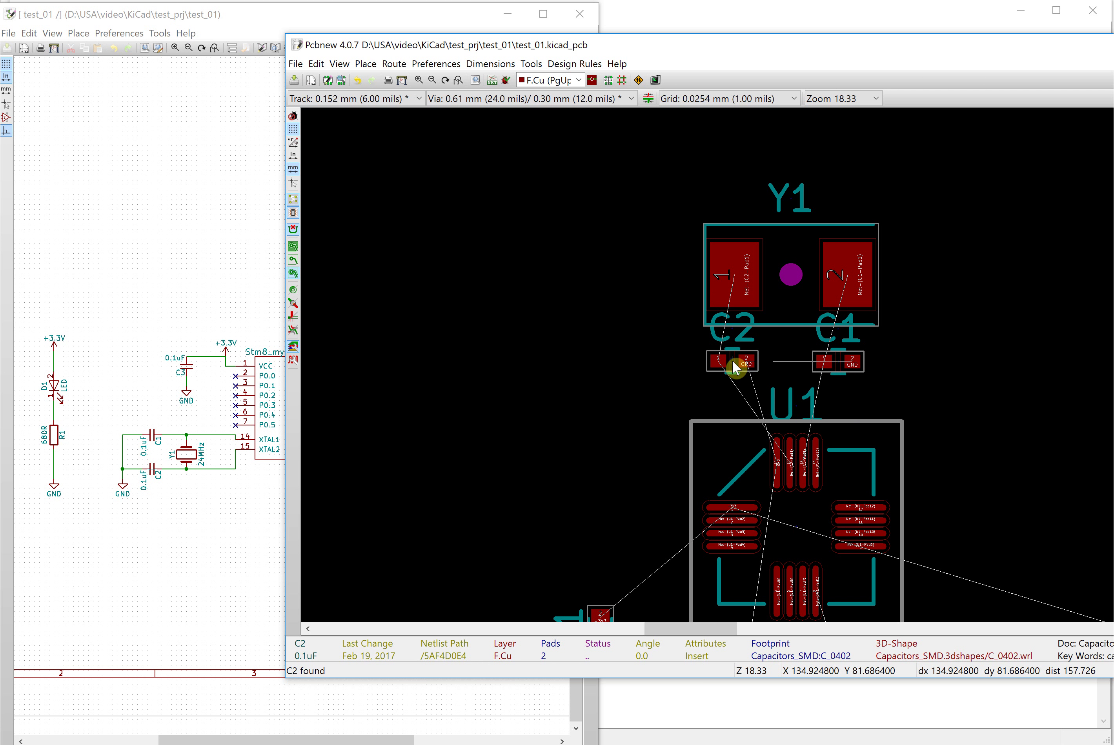
Step: Rotate C2 by 180° so its GND pad faces away from C1
right_click(732, 360)
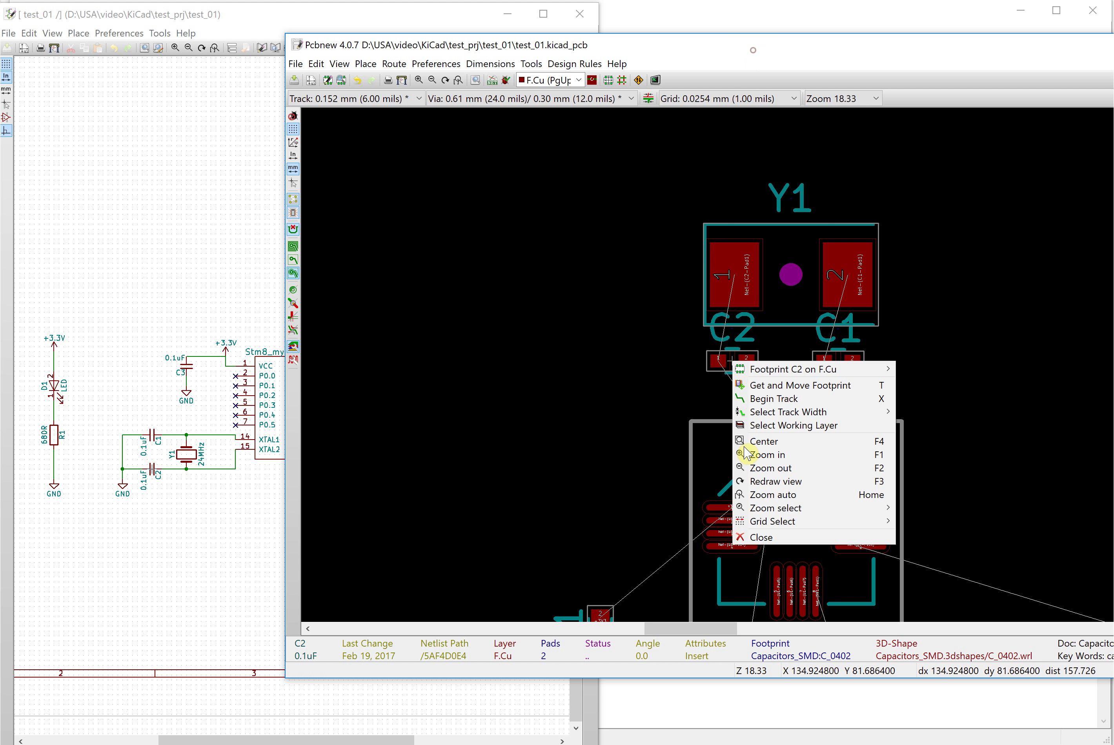
key("Escape")
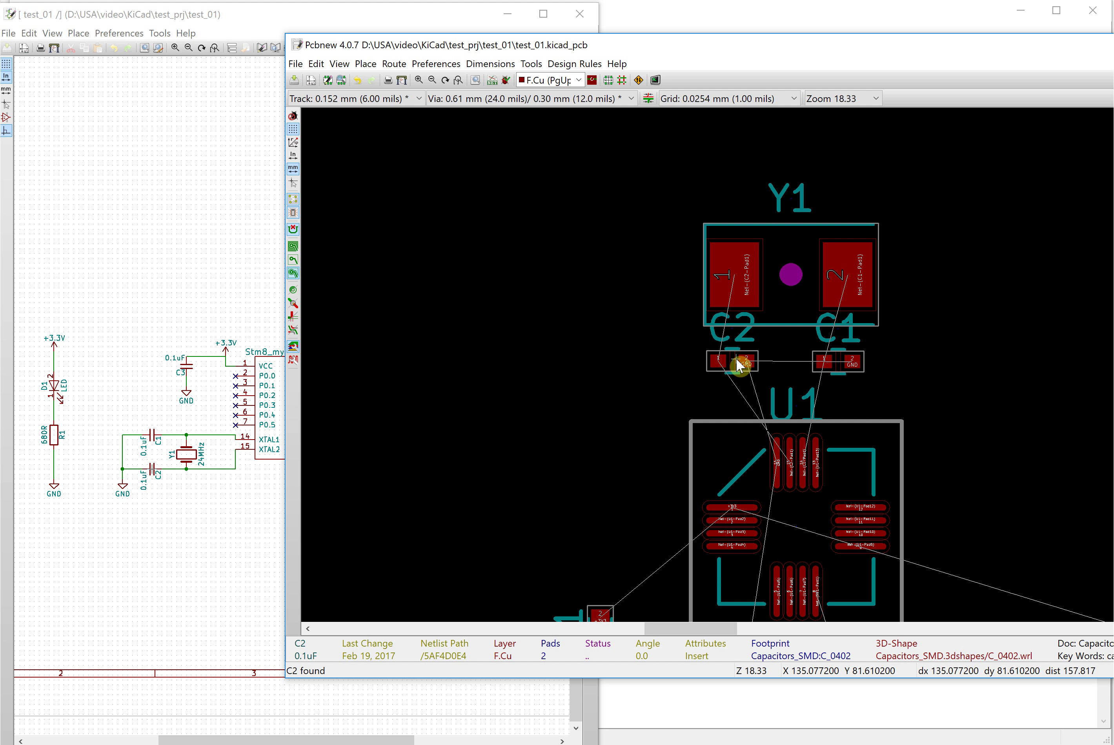
key("r")
key("r")
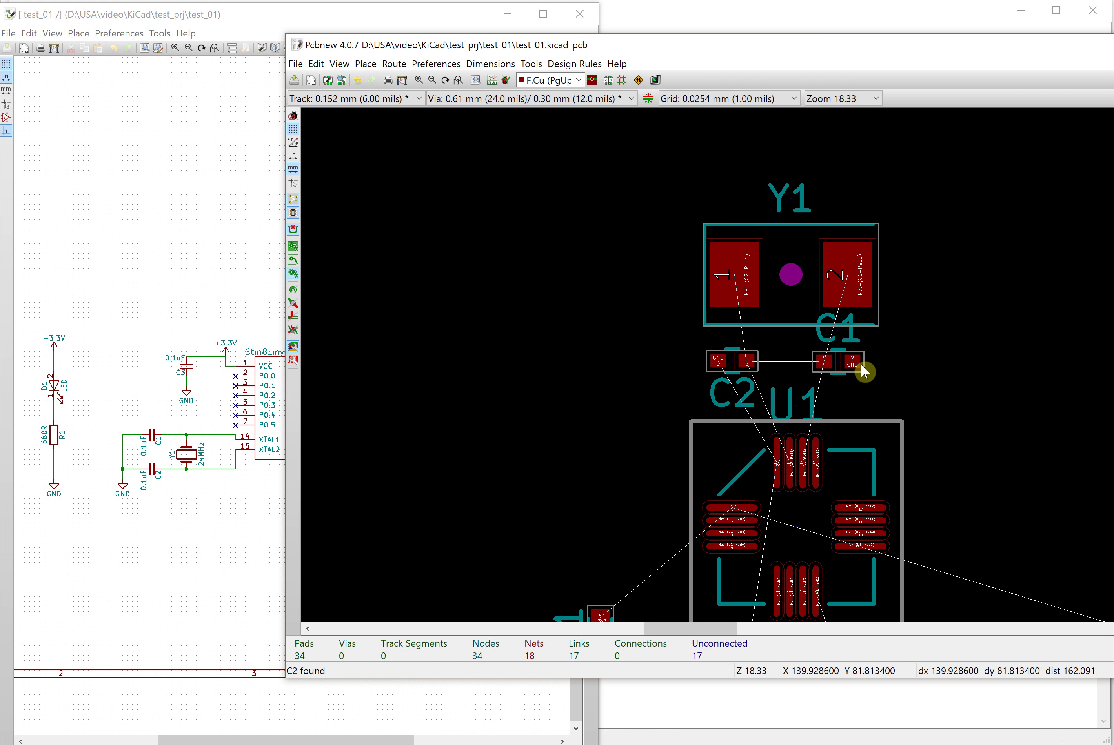
Step: Shift the C1 footprint slightly farther from C2, keeping it level with C2 beneath pad 2 of Y1
key("m")
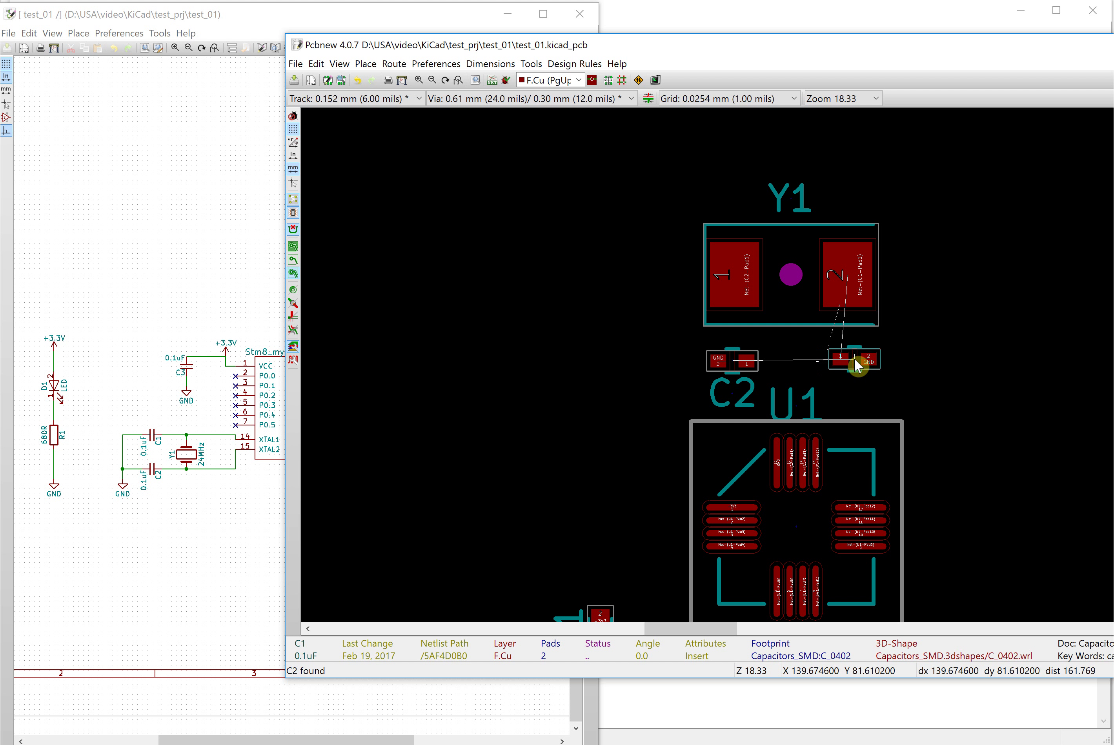
left_click(855, 362)
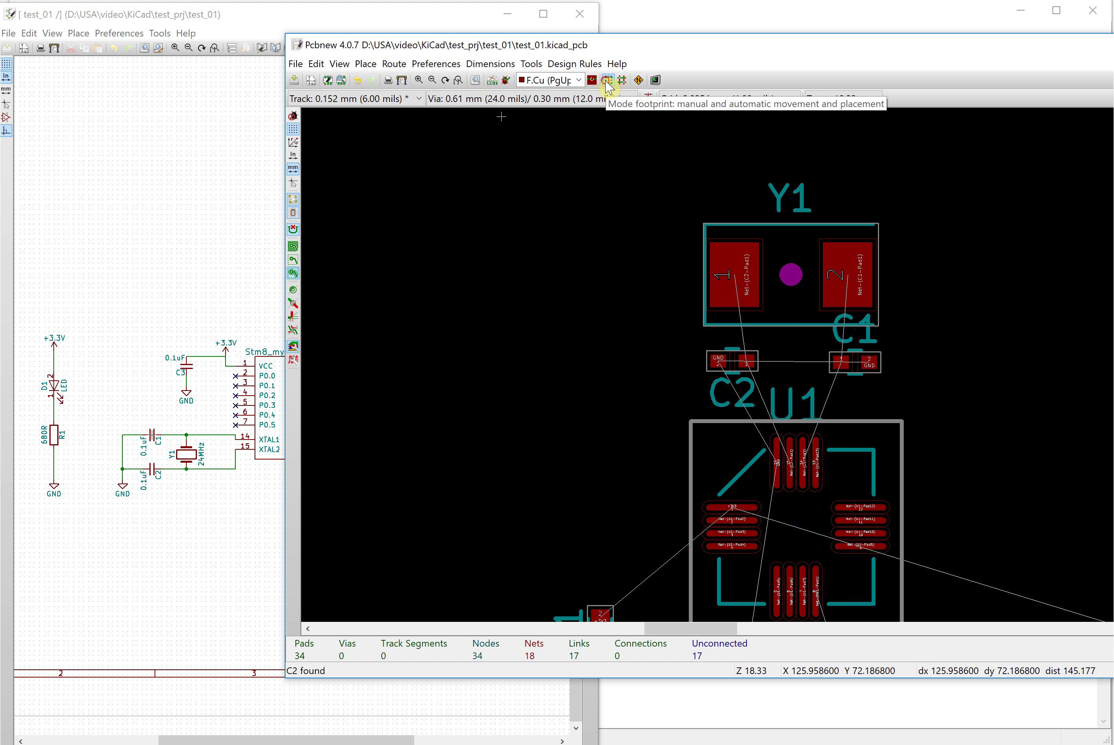
right_click(845, 331)
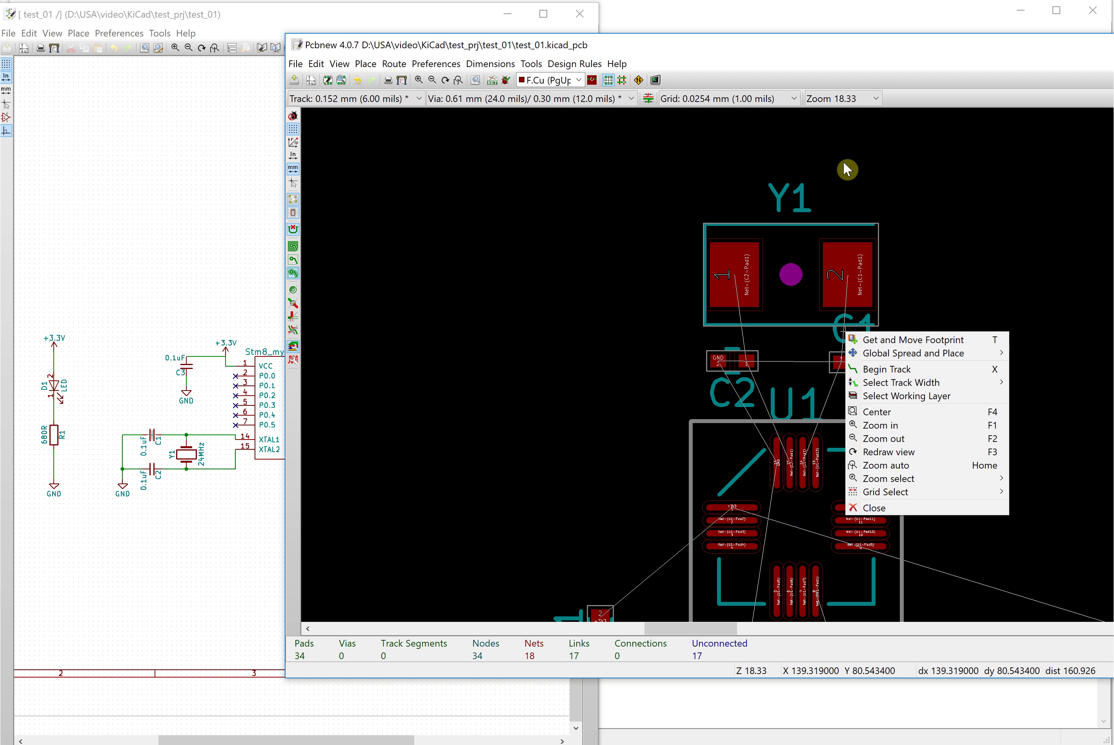
left_click(954, 304)
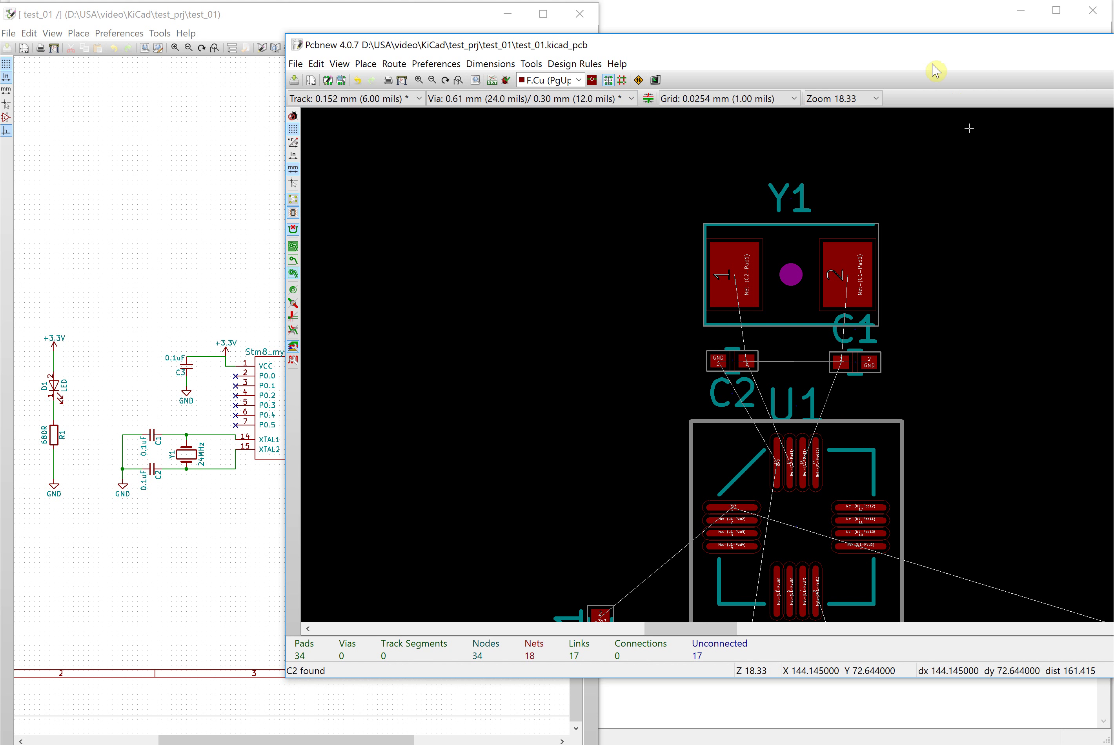
Step: Move the C2 reference text to the outer side of its footprint, beside the GND pad
left_click_drag(801, 53, 575, 80)
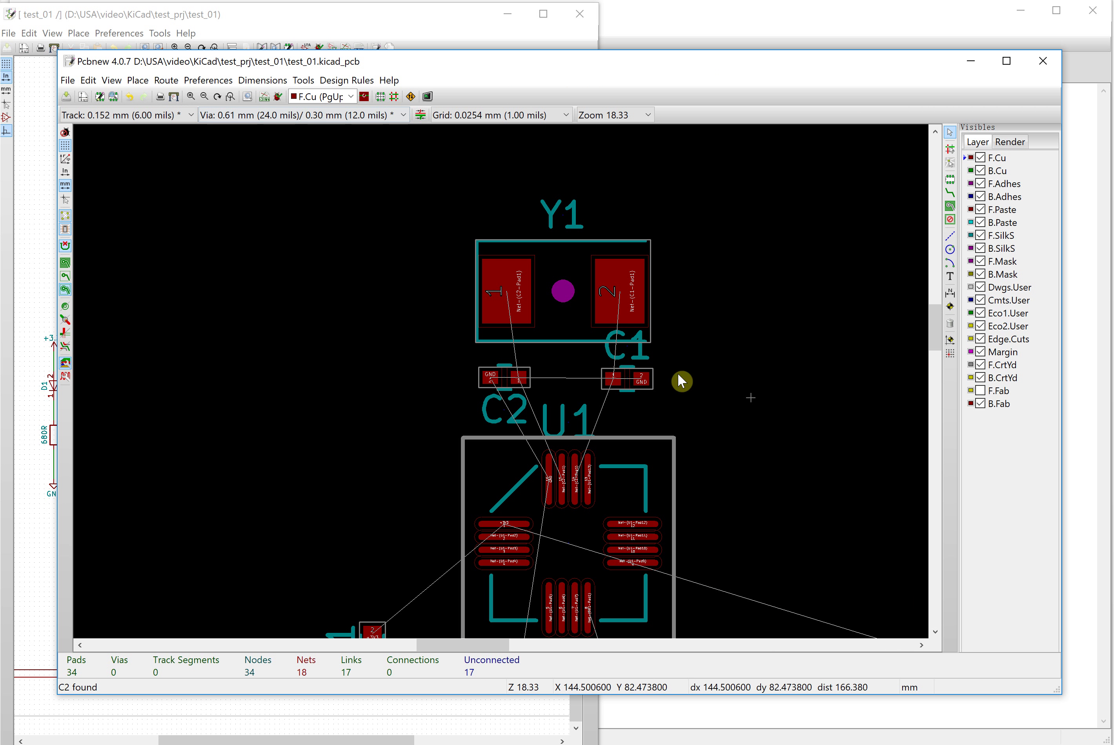
right_click(517, 416)
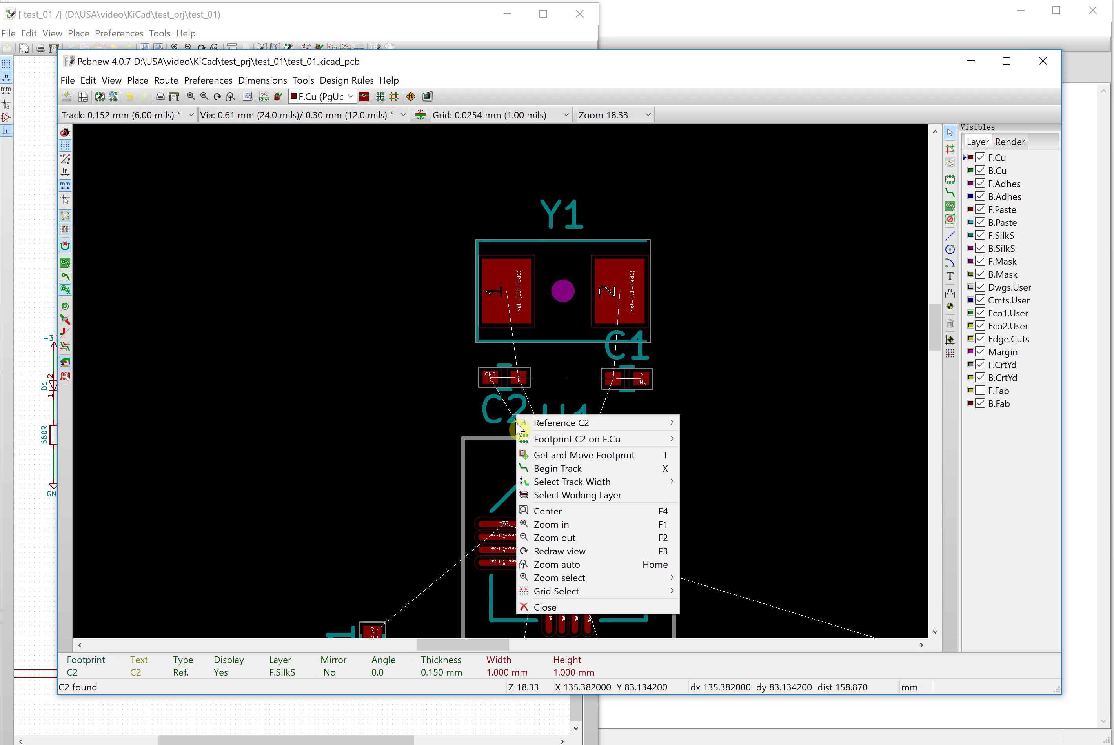
mouse_move(600, 424)
left_click(719, 424)
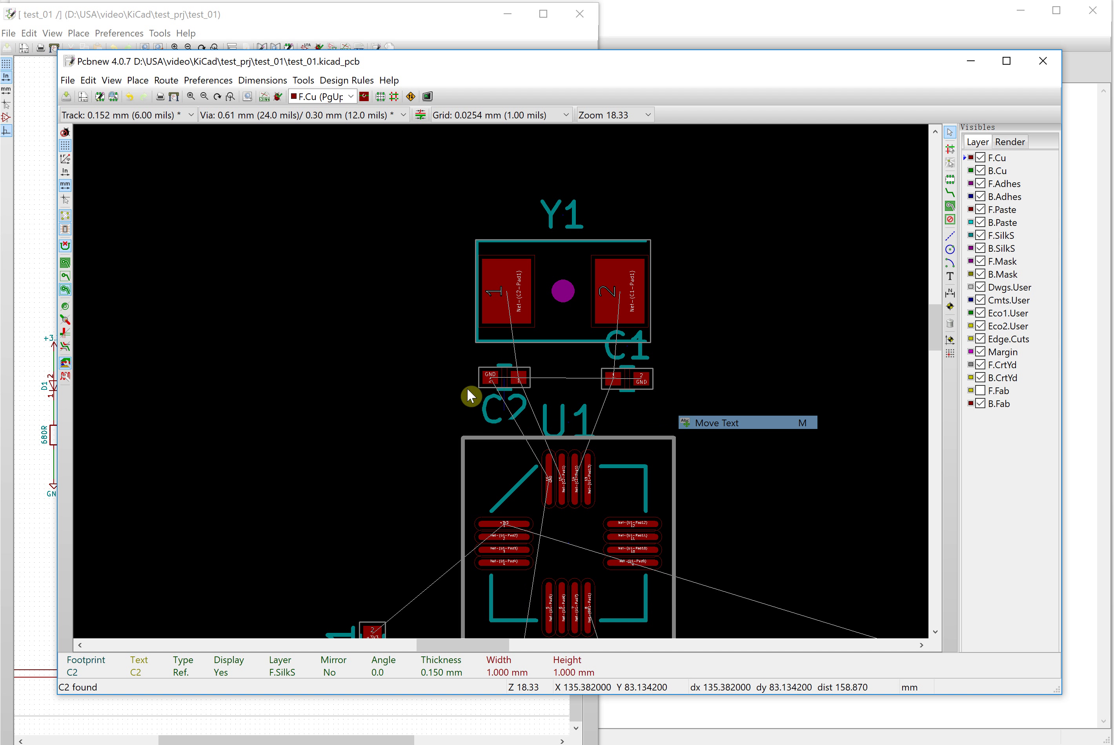
left_click(445, 376)
Step: Move the C1 reference text to the outer side of its footprint, beside the GND pad
right_click(623, 347)
mouse_move(654, 364)
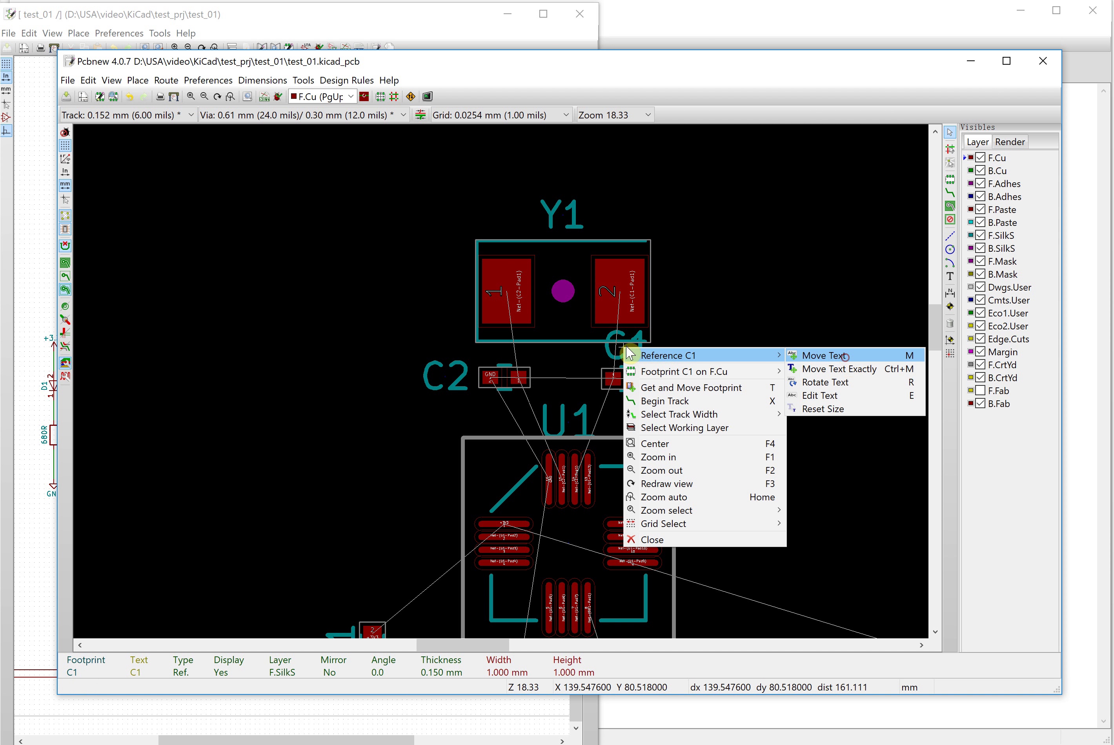
left_click(829, 360)
left_click(689, 379)
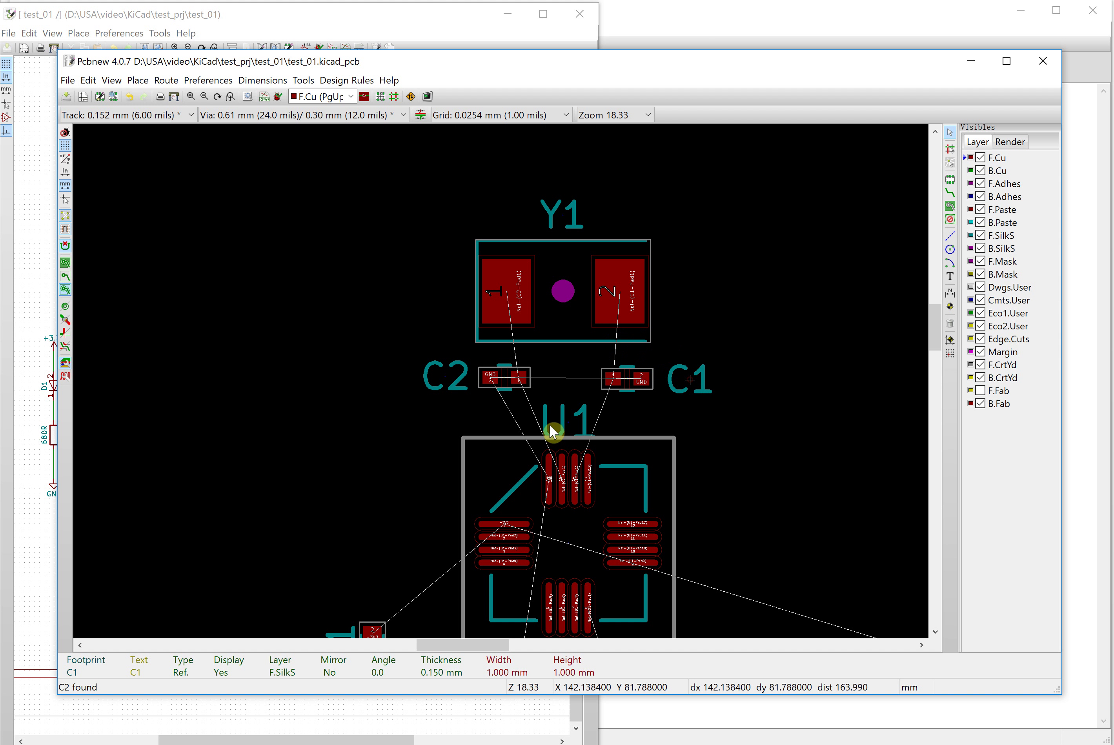
Step: Move the U1 reference text just outside the upper-left corner of the chip's outline, below the C2 label
key("m")
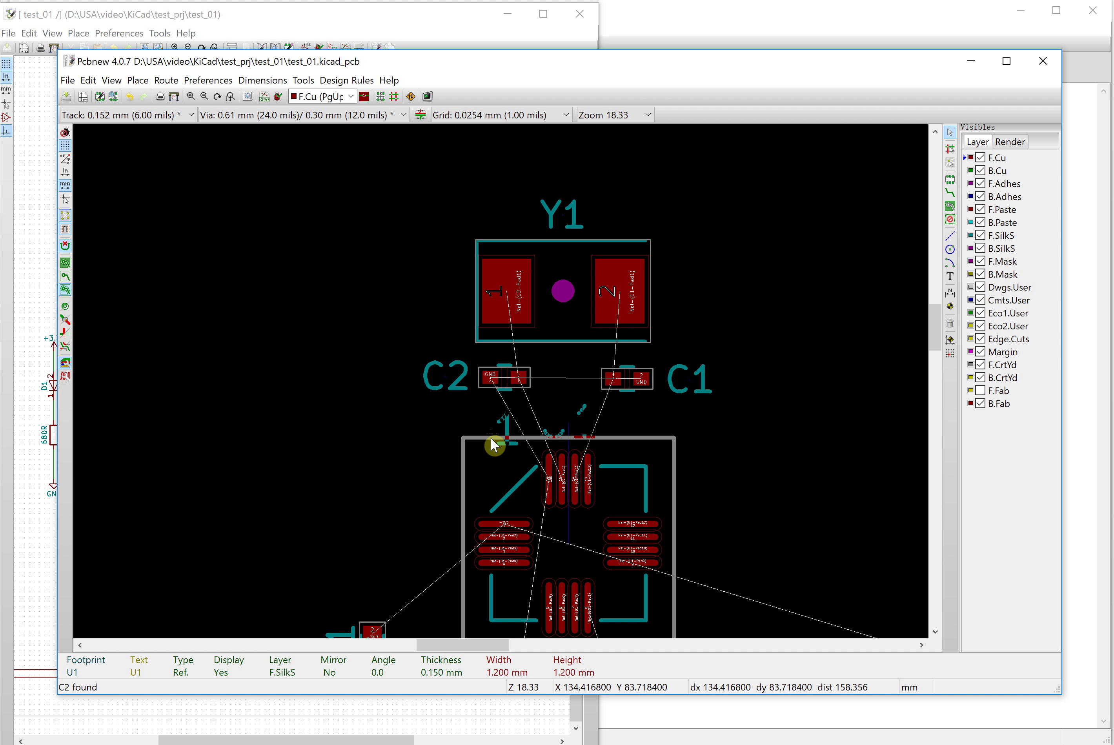
left_click(494, 461)
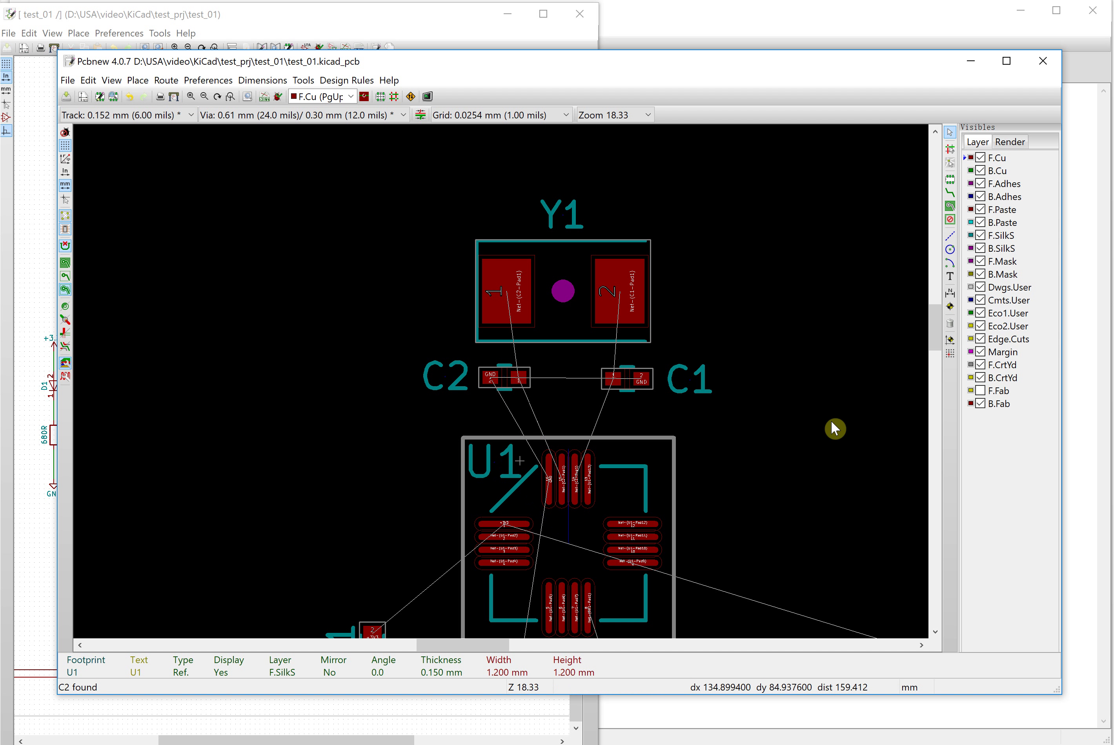
scroll(264, 189, "down", 1)
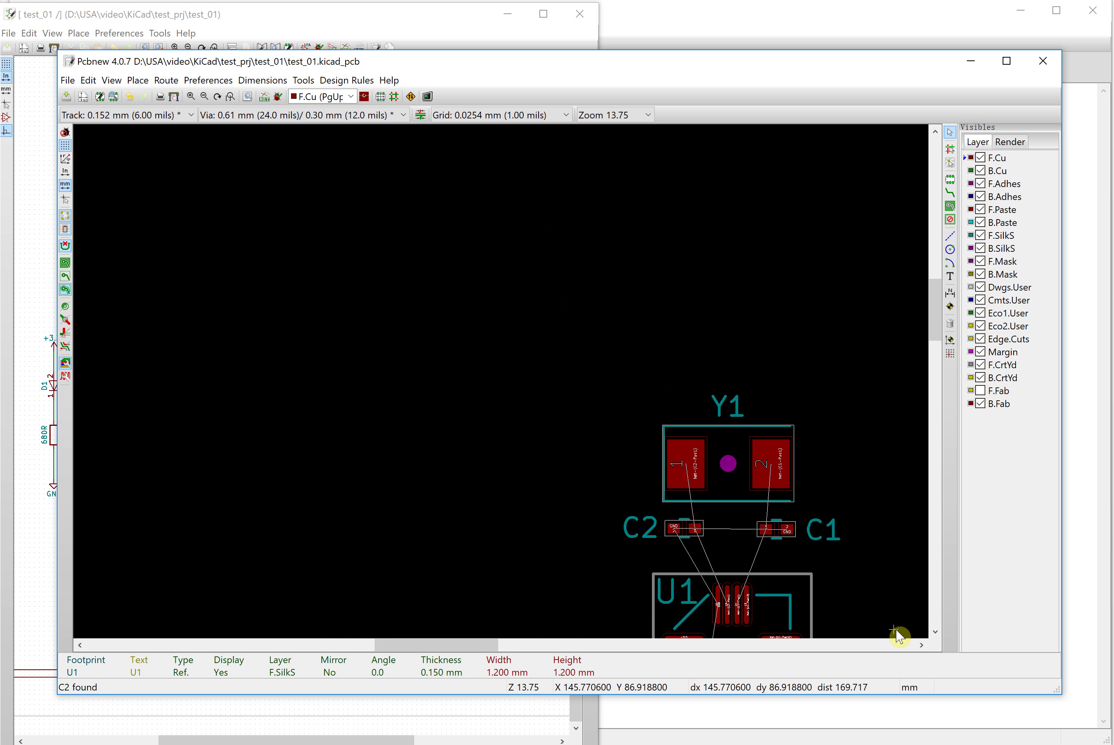
scroll(897, 629, "up", 1)
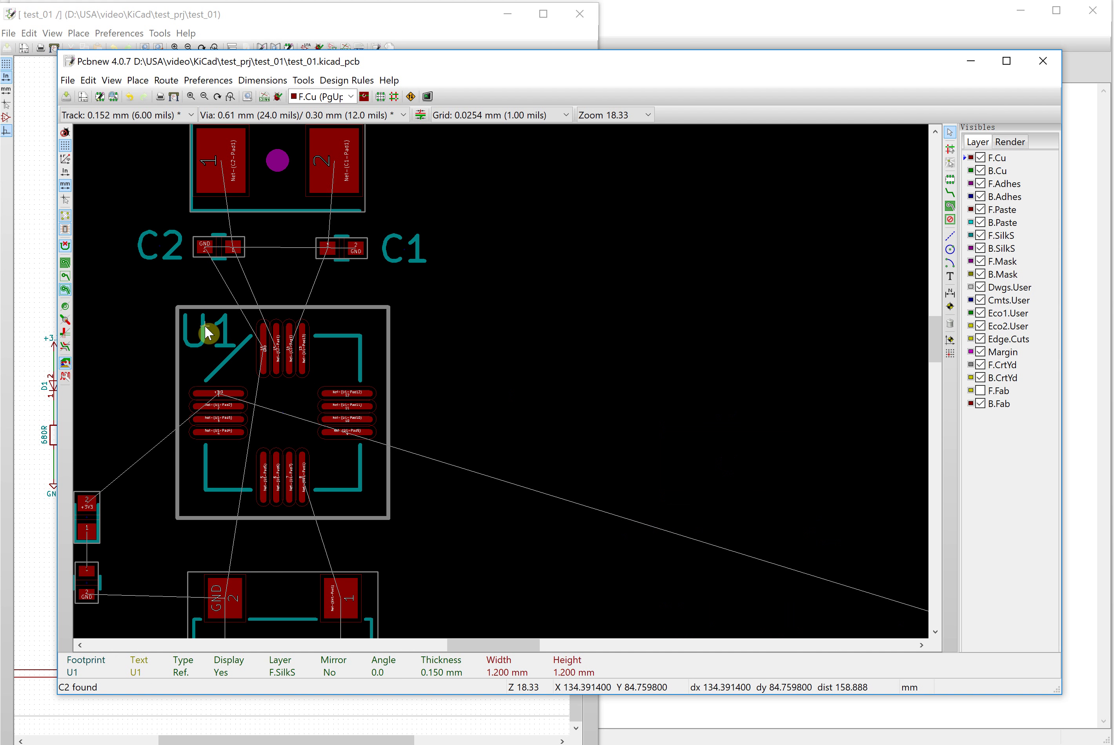
left_click(205, 326)
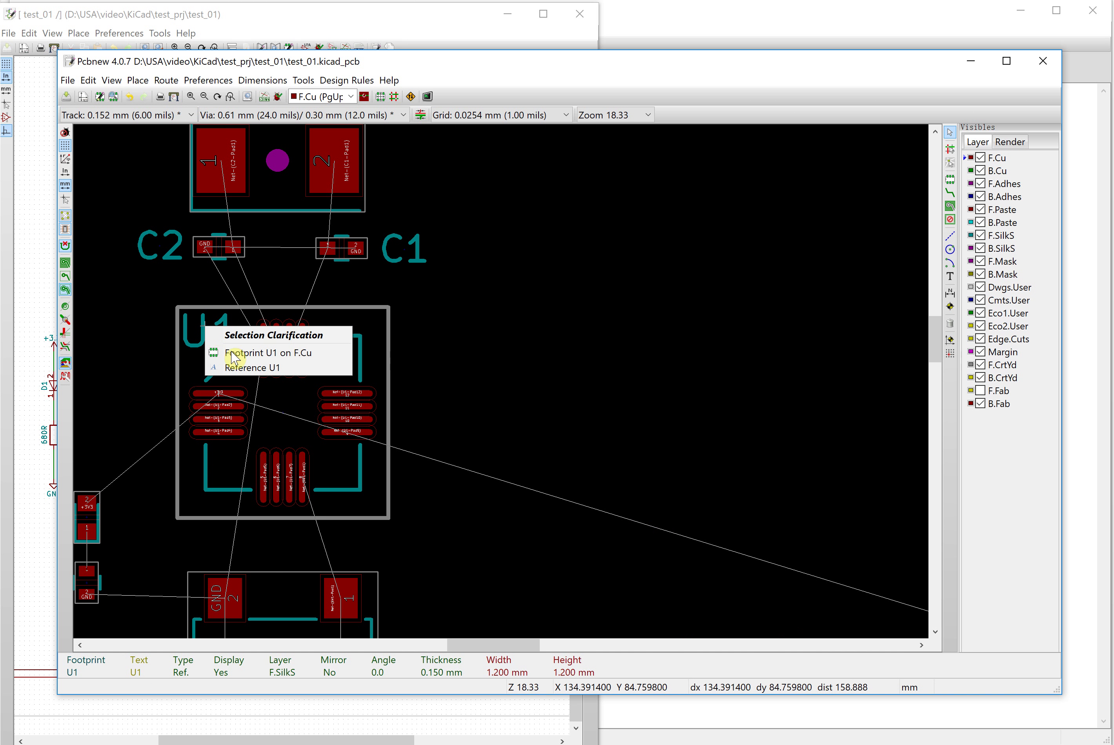
left_click(245, 367)
left_click(144, 303)
Step: Move the J1 pin header footprint to the left side of U1, above D1
scroll(502, 382, "down", 1)
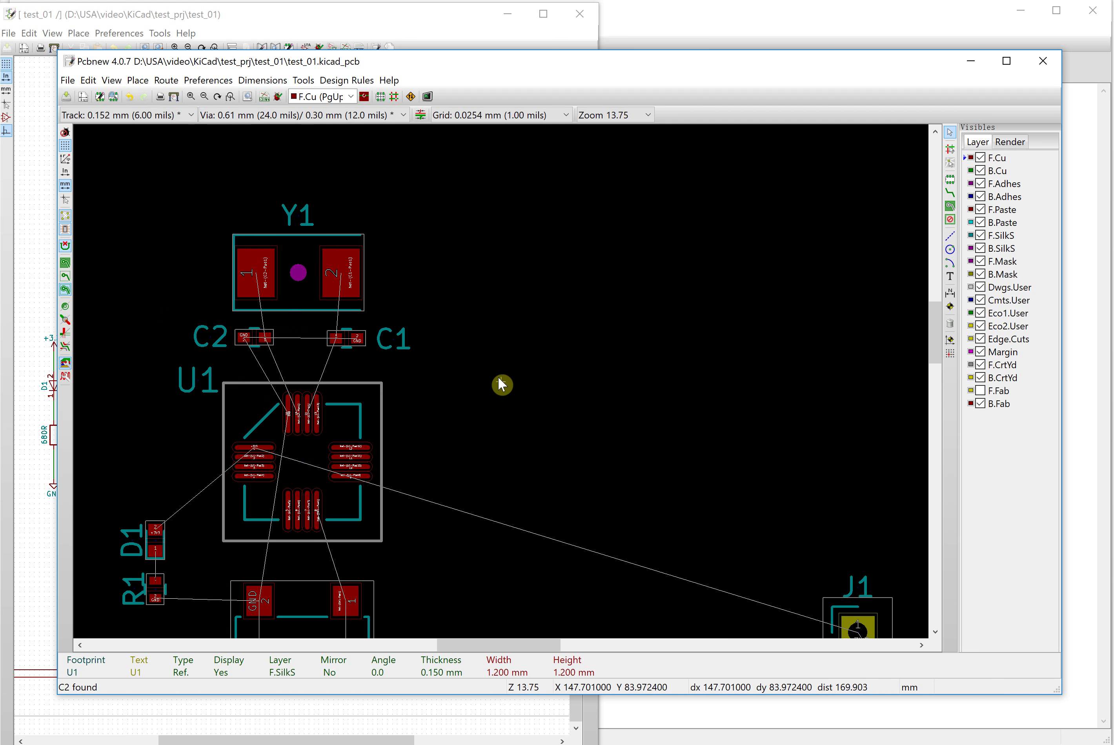
scroll(499, 385, "down", 1)
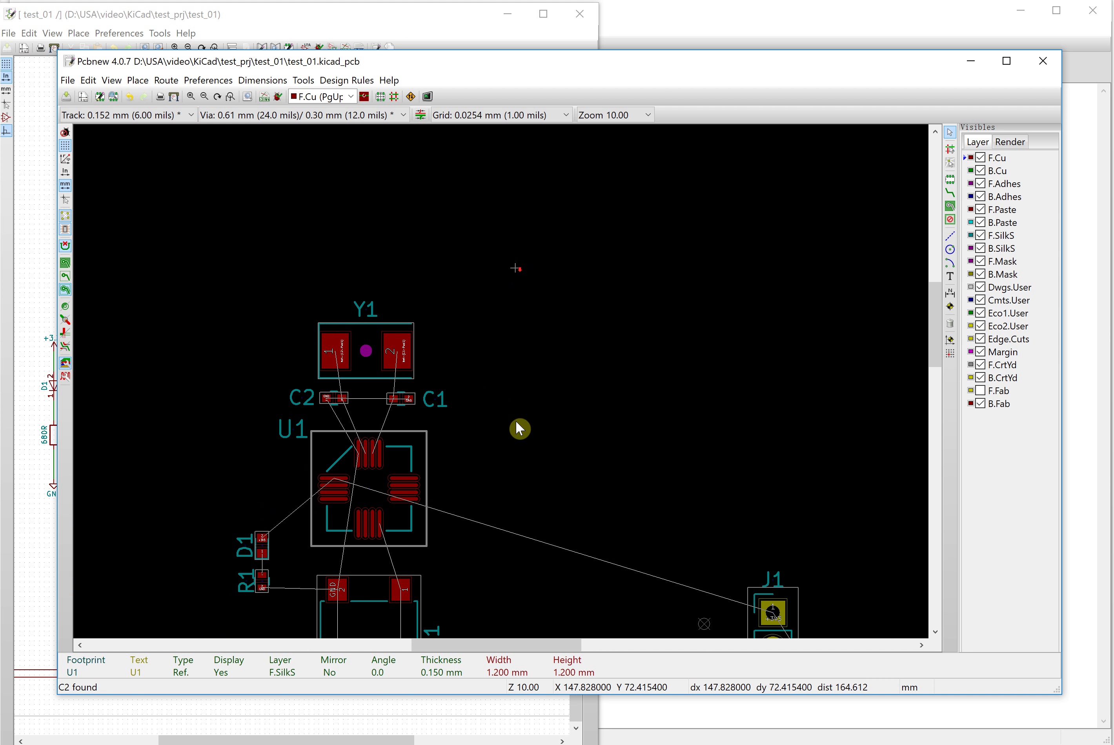
scroll(505, 398, "down", 1)
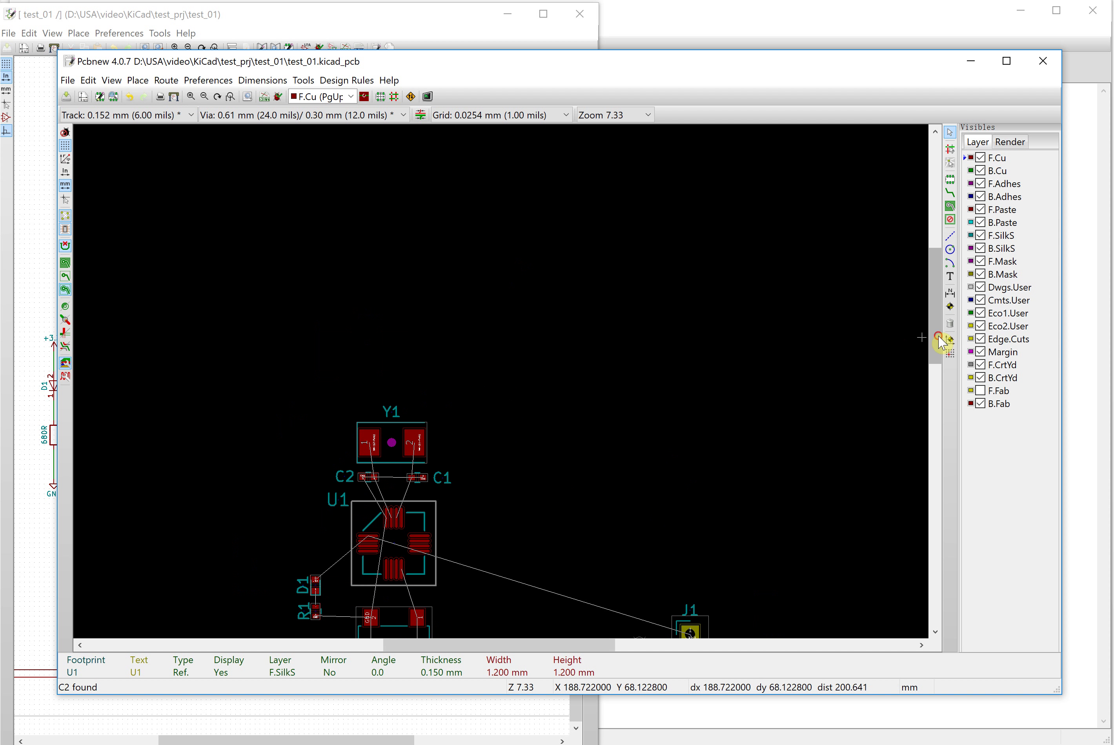
left_click_drag(935, 336, 934, 382)
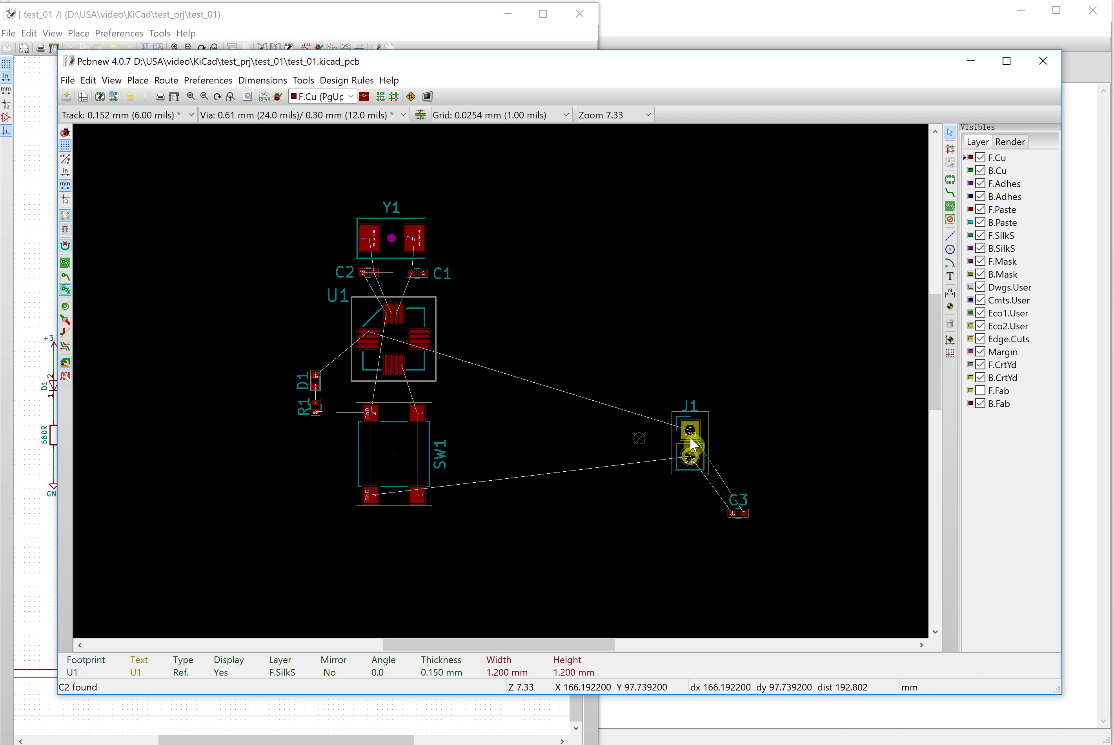
left_click_drag(690, 437, 314, 301)
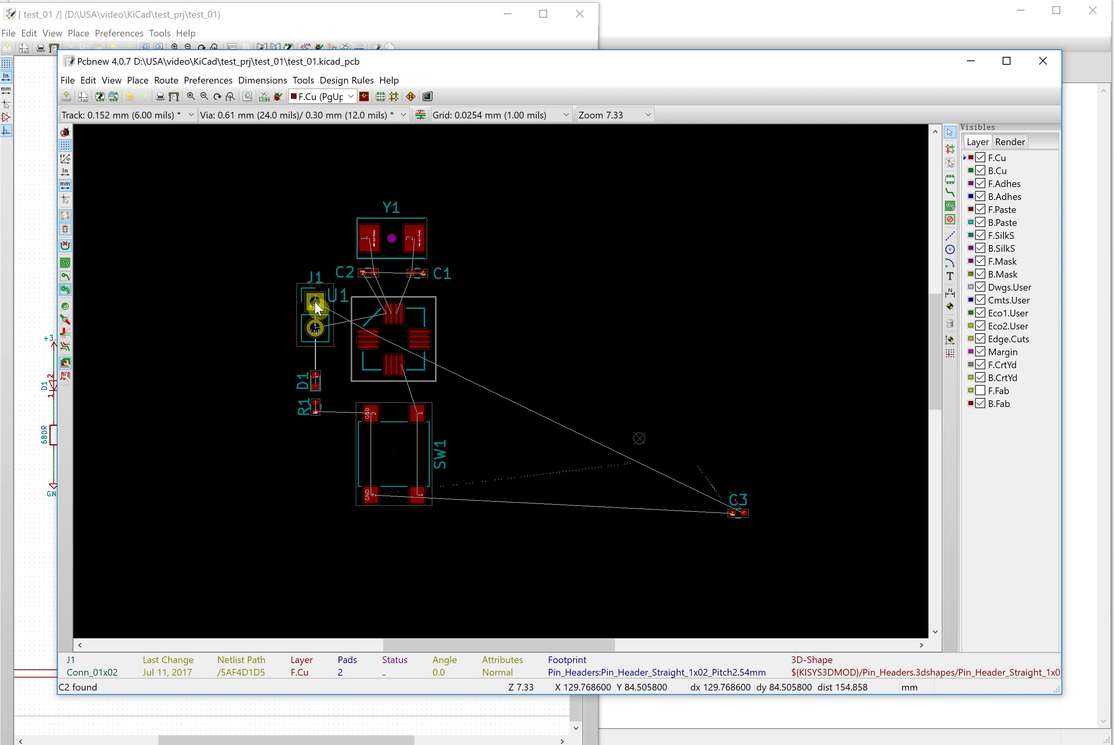
left_click(313, 301)
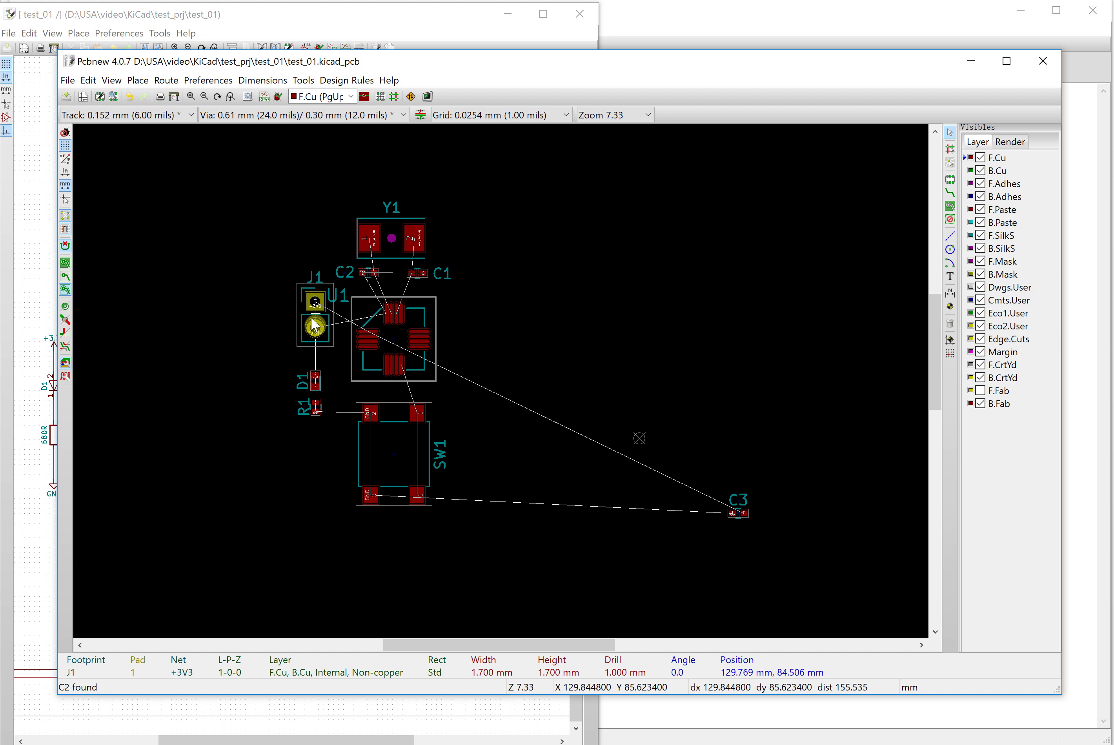
Step: Rotate J1 by 180° so its +3V3 pad faces D1, and reposition the header slightly lower beside U1
key("r")
key("r")
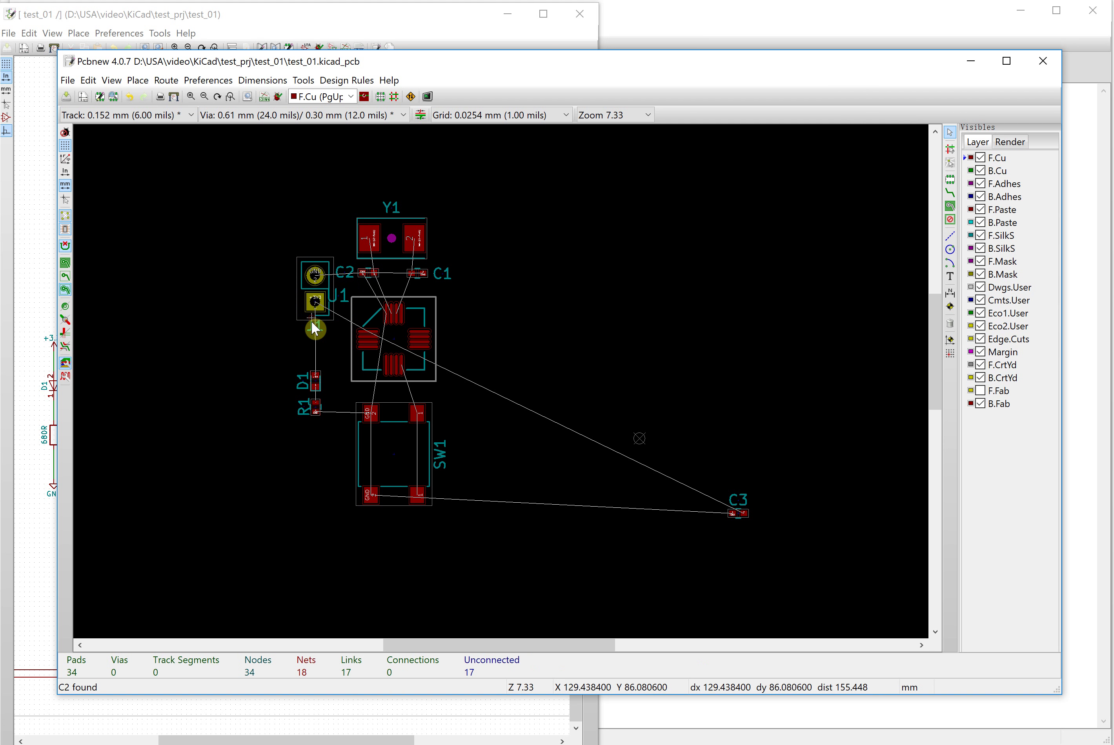
left_click(311, 322)
left_click(314, 342)
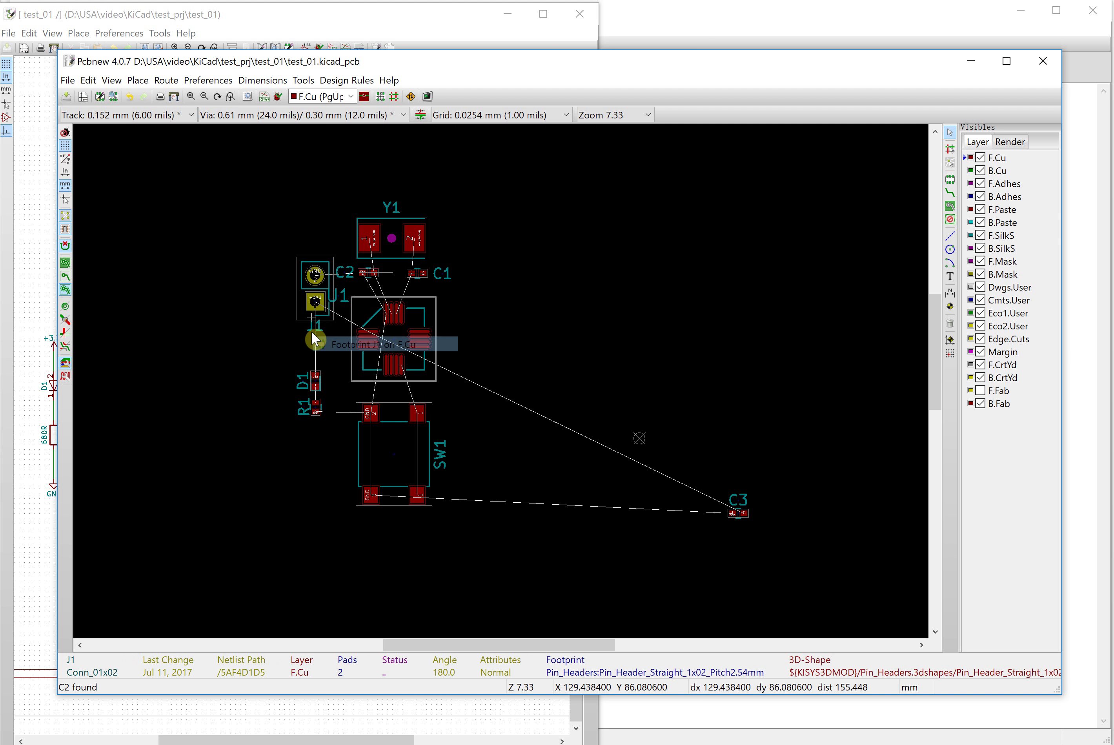
key("m")
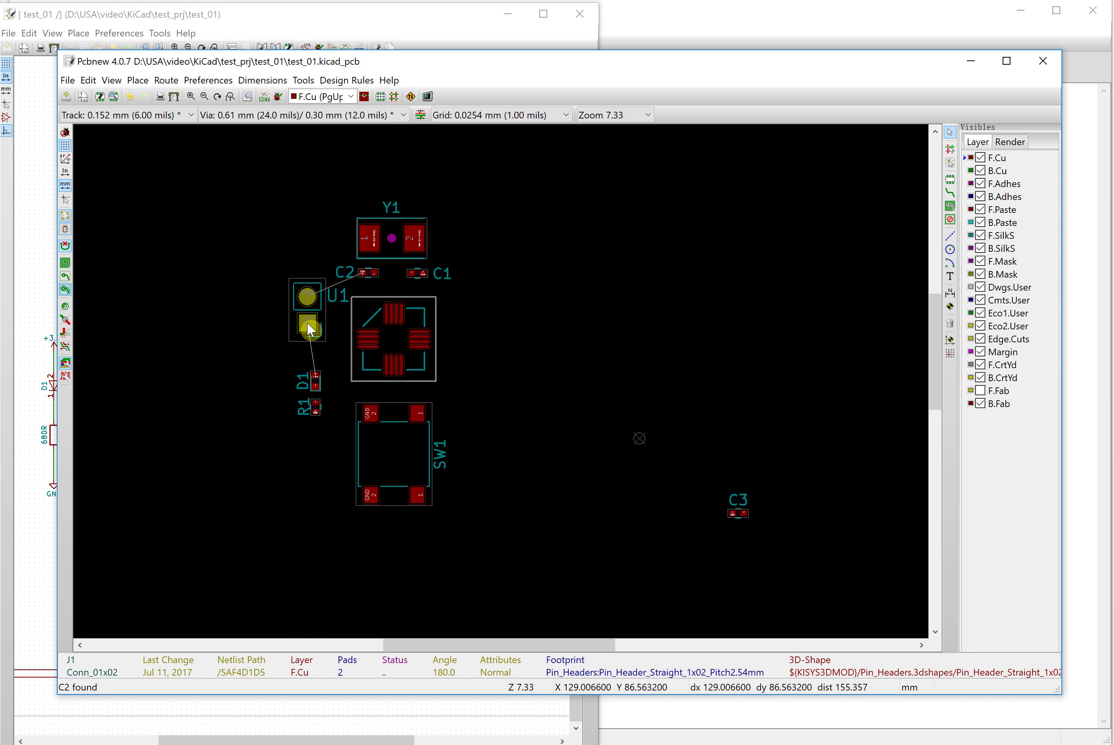
left_click(311, 322)
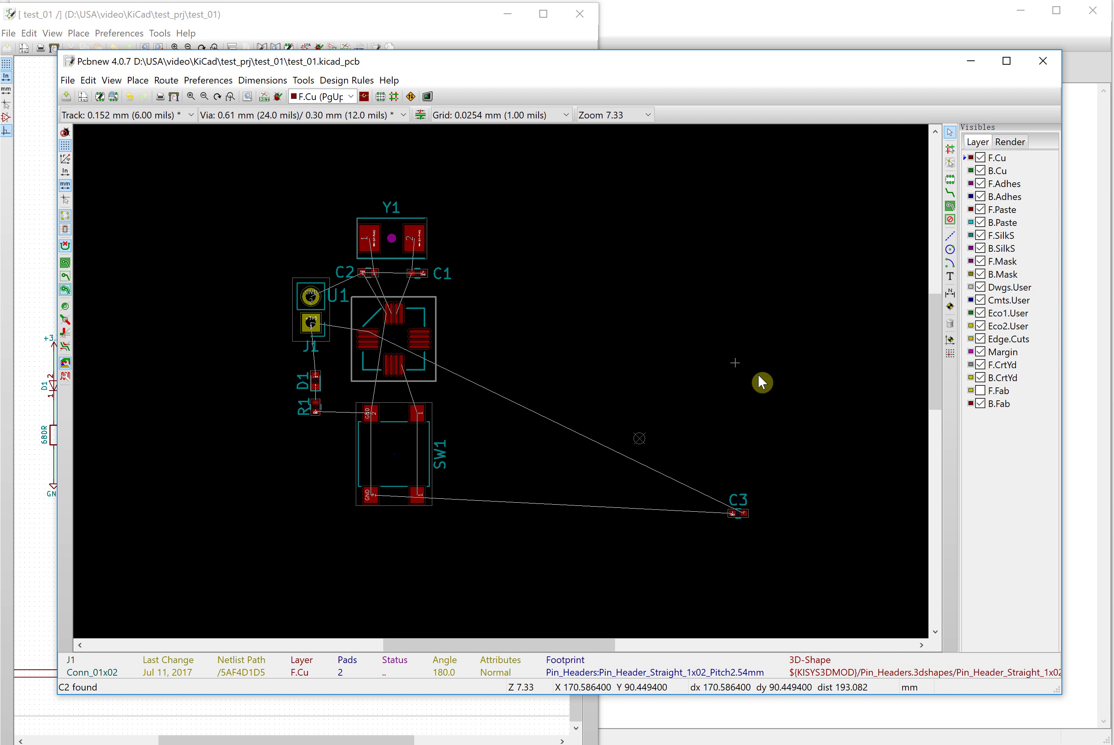
Step: Move the C3 footprint into the gap between J1 and U1, level with U1's +3V3 pad
left_click(744, 517)
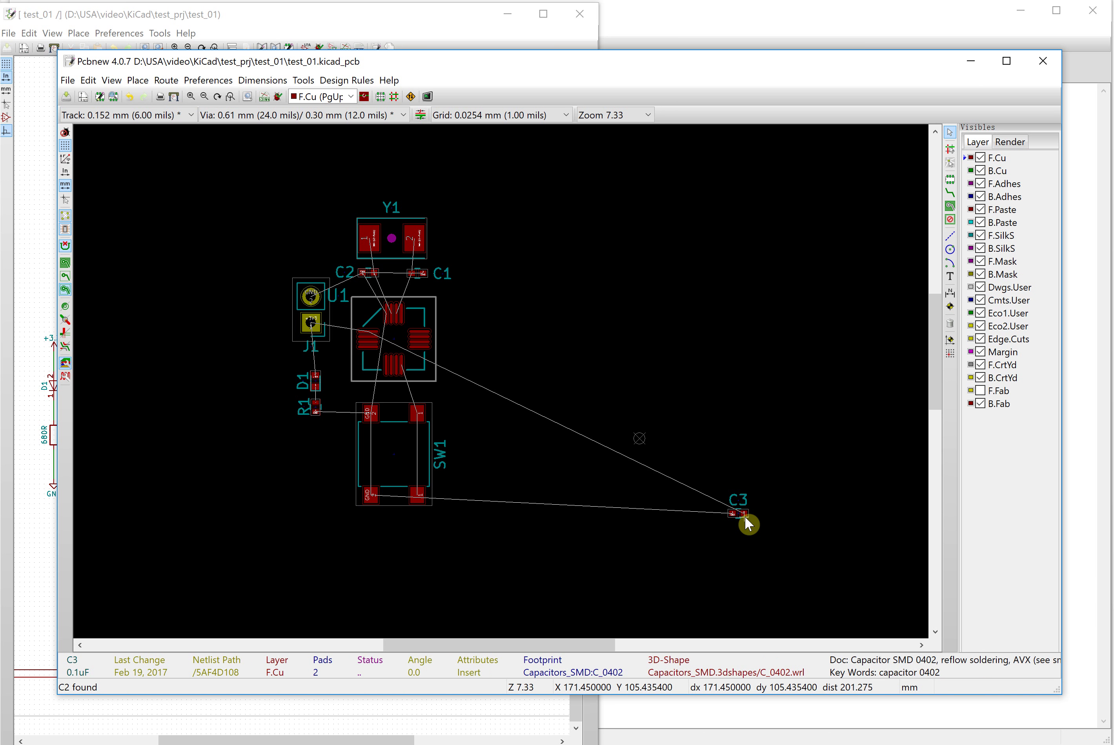
key("m")
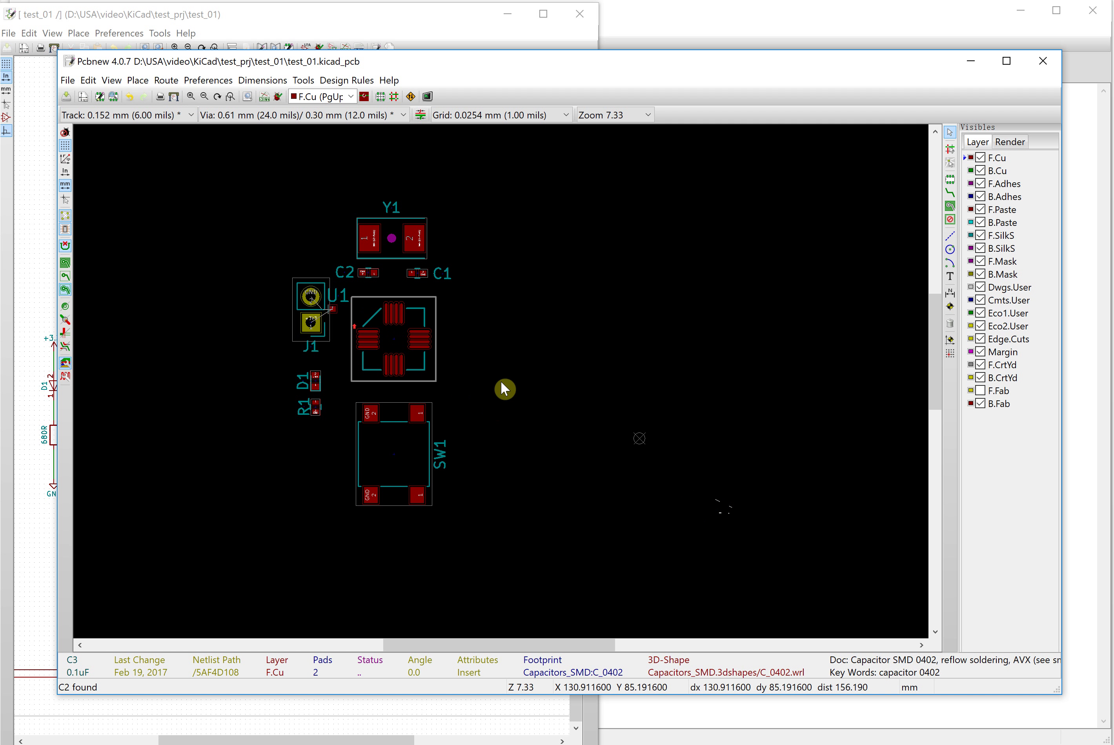
scroll(502, 384, "up", 5)
key("m")
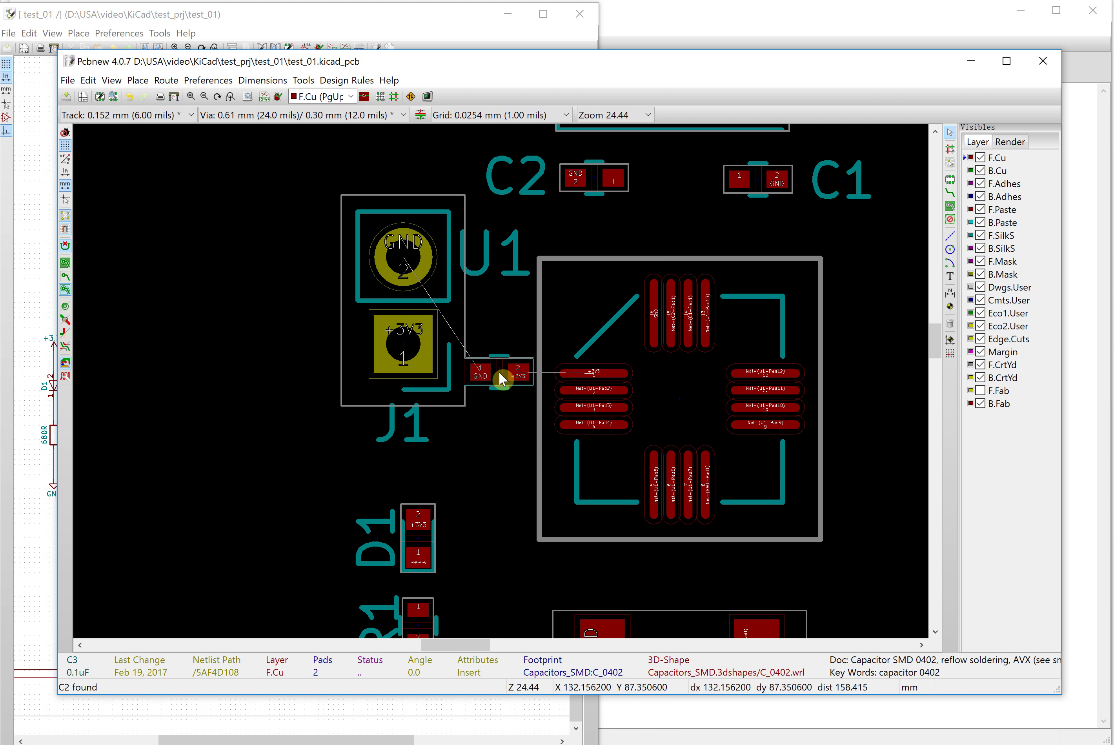
left_click(499, 373)
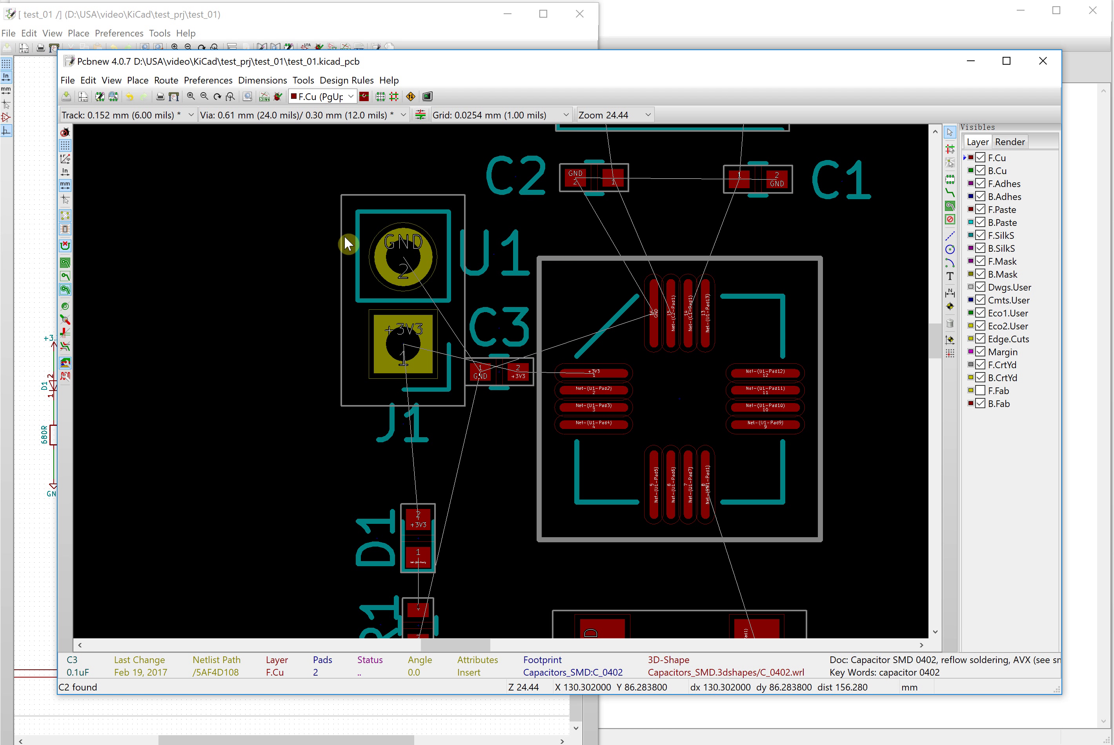
scroll(360, 243, "down", 1)
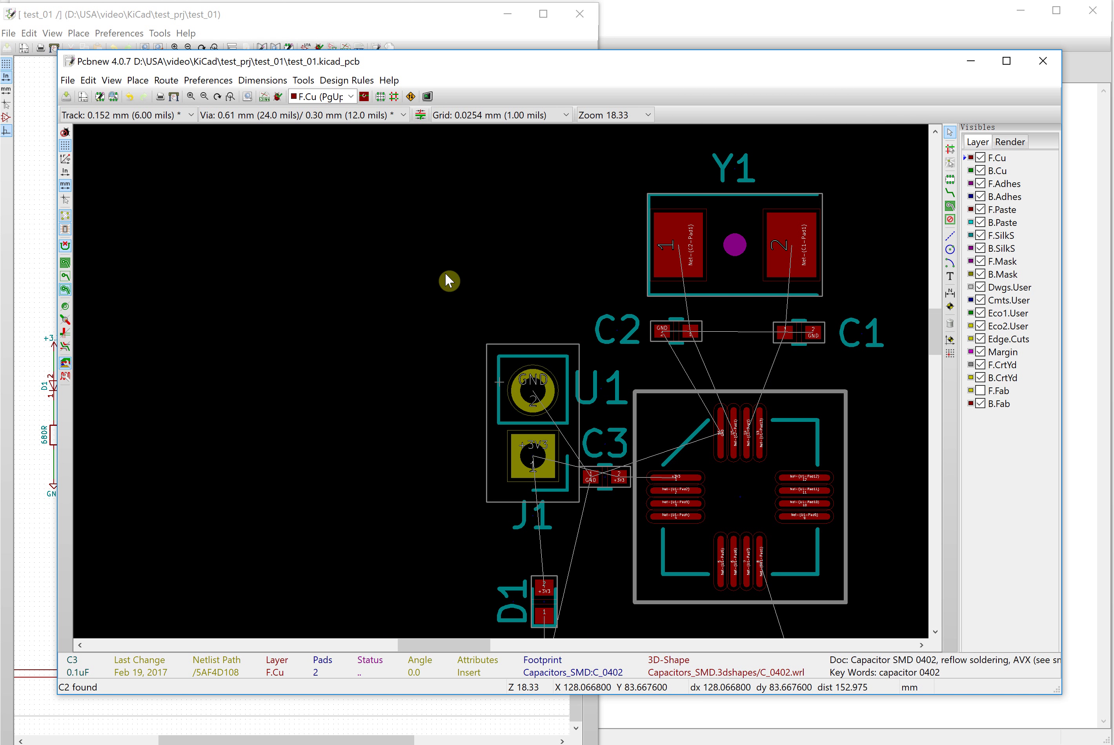
scroll(491, 366, "down", 2)
scroll(497, 210, "down", 1)
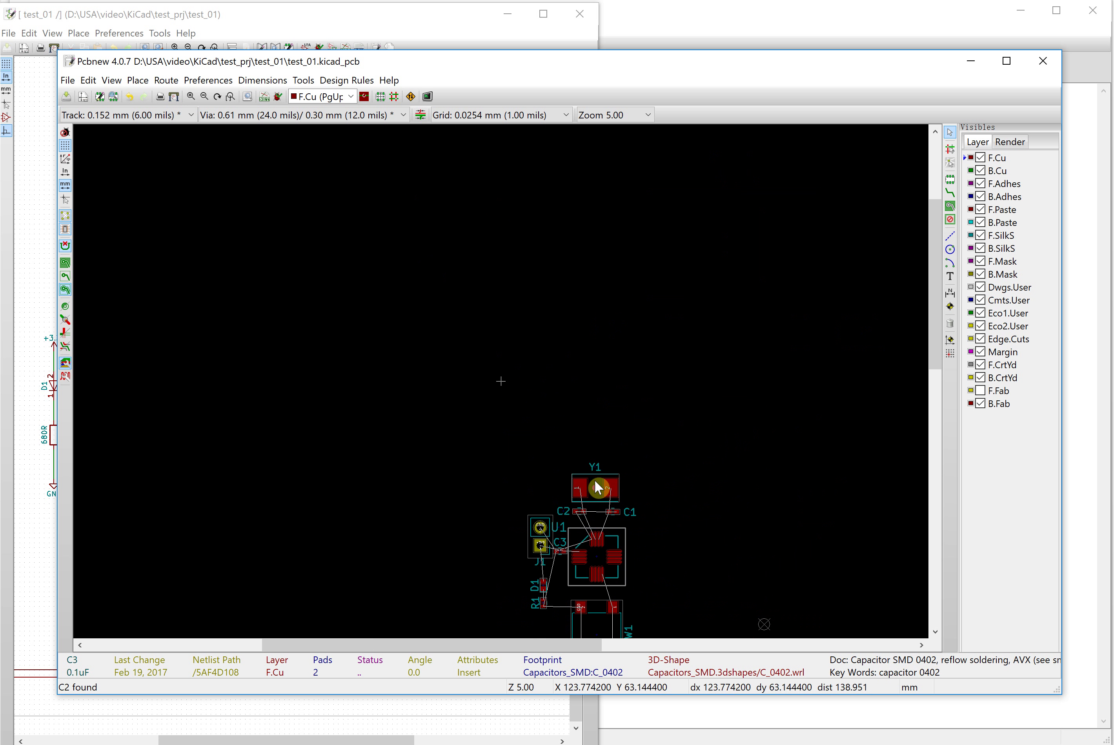
scroll(502, 382, "down", 1)
scroll(505, 388, "up", 1)
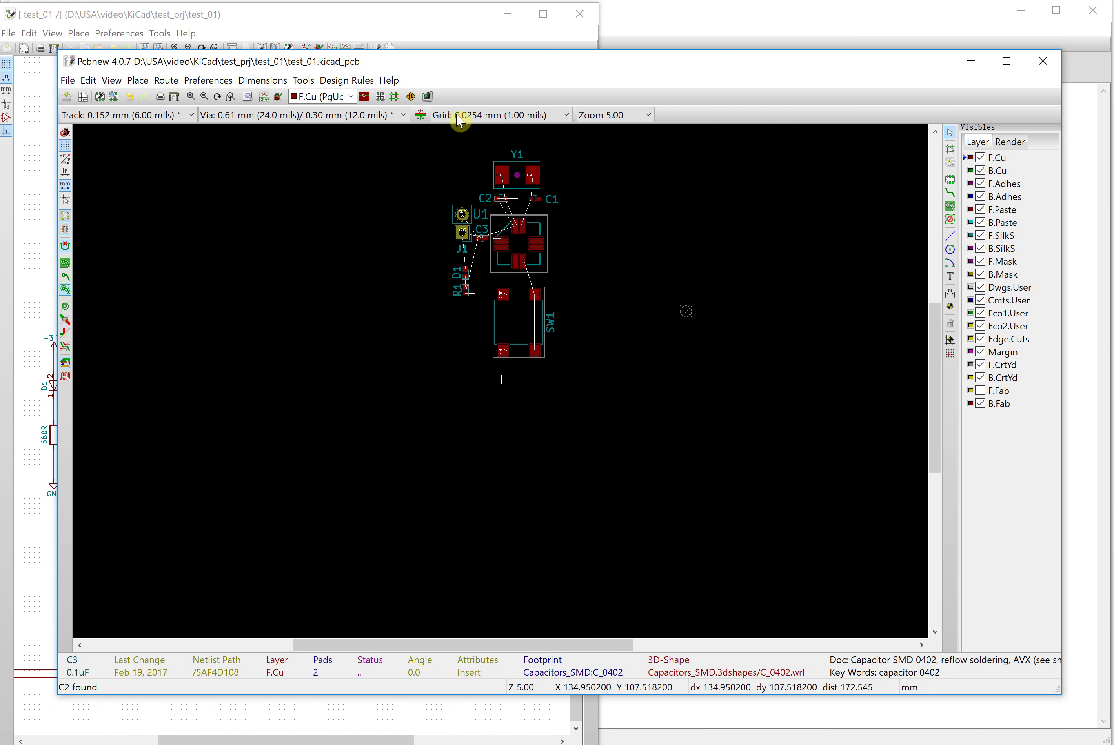
left_click_drag(431, 183, 468, 307)
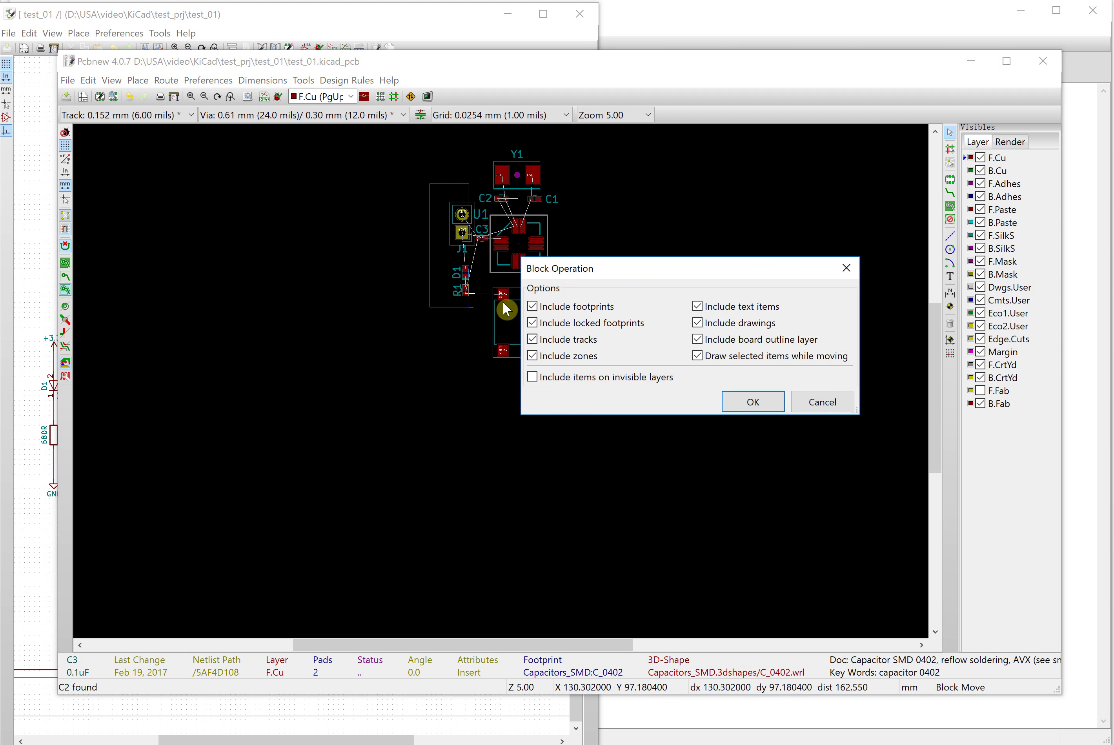
left_click(753, 405)
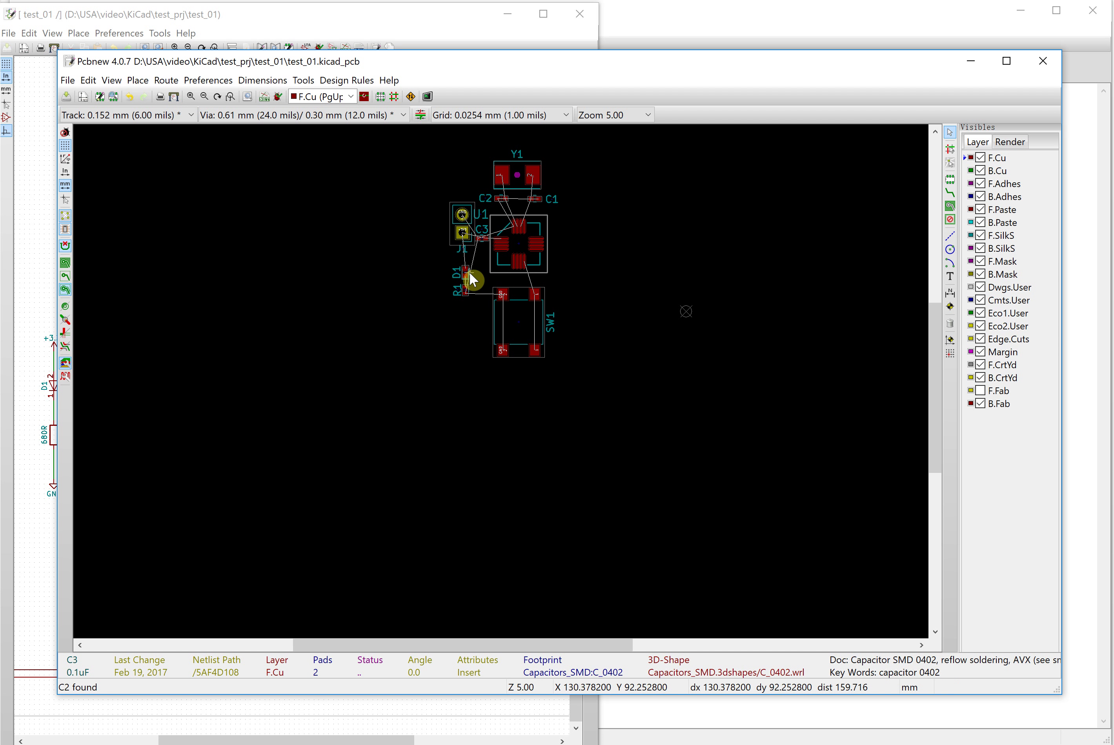
Step: Block-move D1 and R1 up toward J1, including only footprints and text items in the block operation
scroll(494, 378, "up", 2)
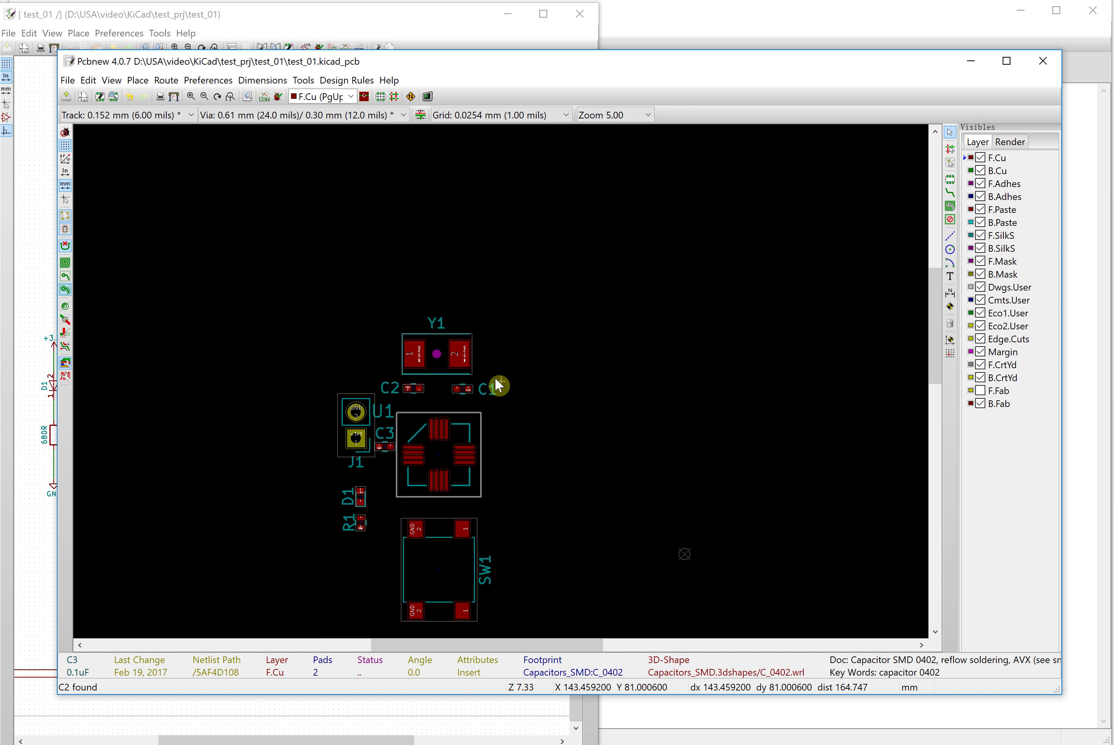
left_click_drag(283, 458, 322, 609)
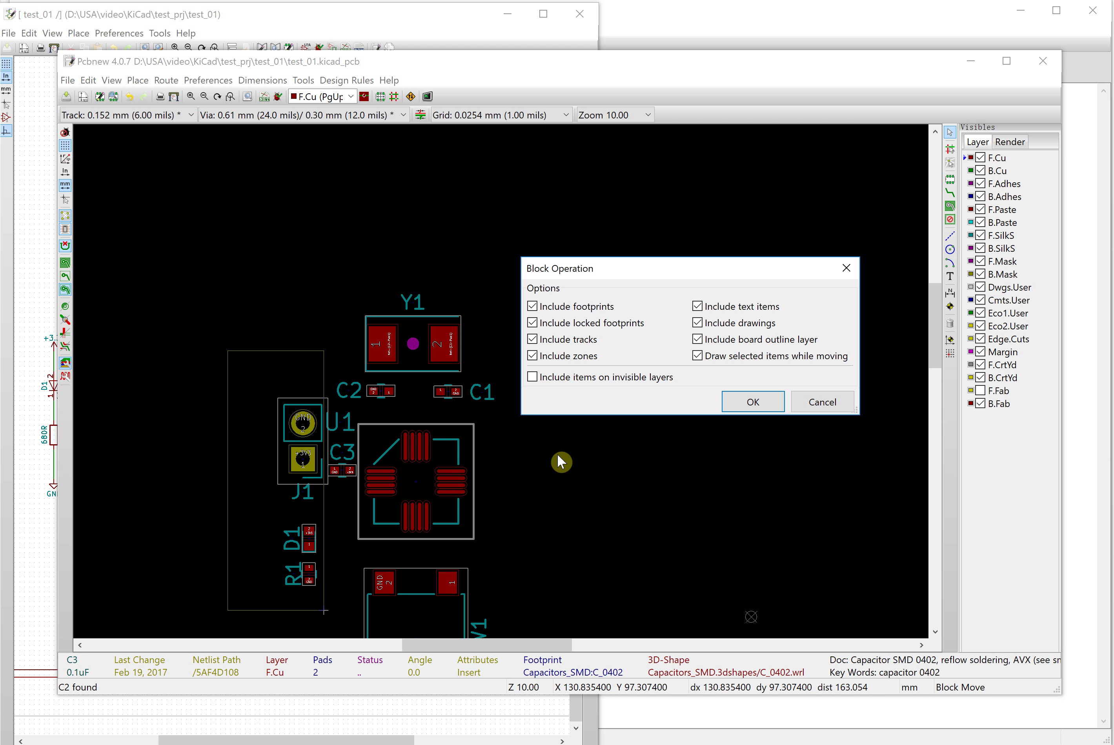
left_click(602, 323)
left_click(585, 356)
left_click(756, 323)
left_click(760, 340)
left_click(755, 308)
left_click(762, 405)
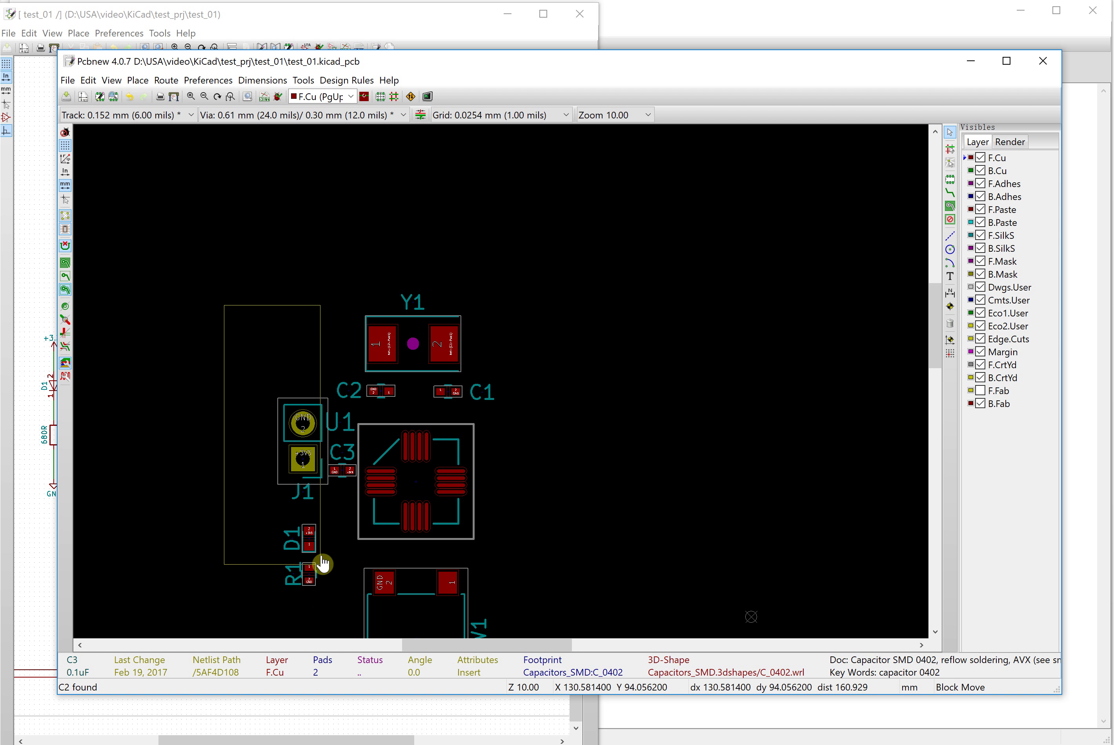
left_click(320, 552)
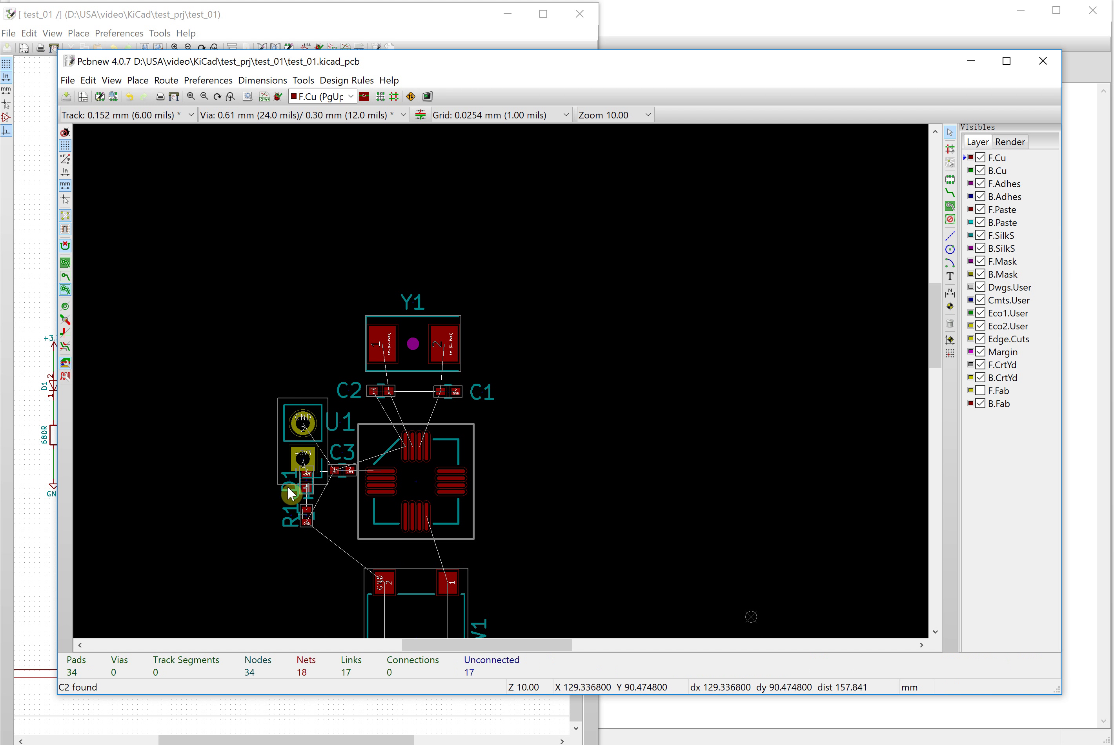
Step: Move J1 up beside Y1 so it clears D1, and block-move D1 and R1 up and left beneath the header
left_click(296, 425)
left_click_drag(302, 458, 294, 397)
left_click_drag(238, 449, 321, 539)
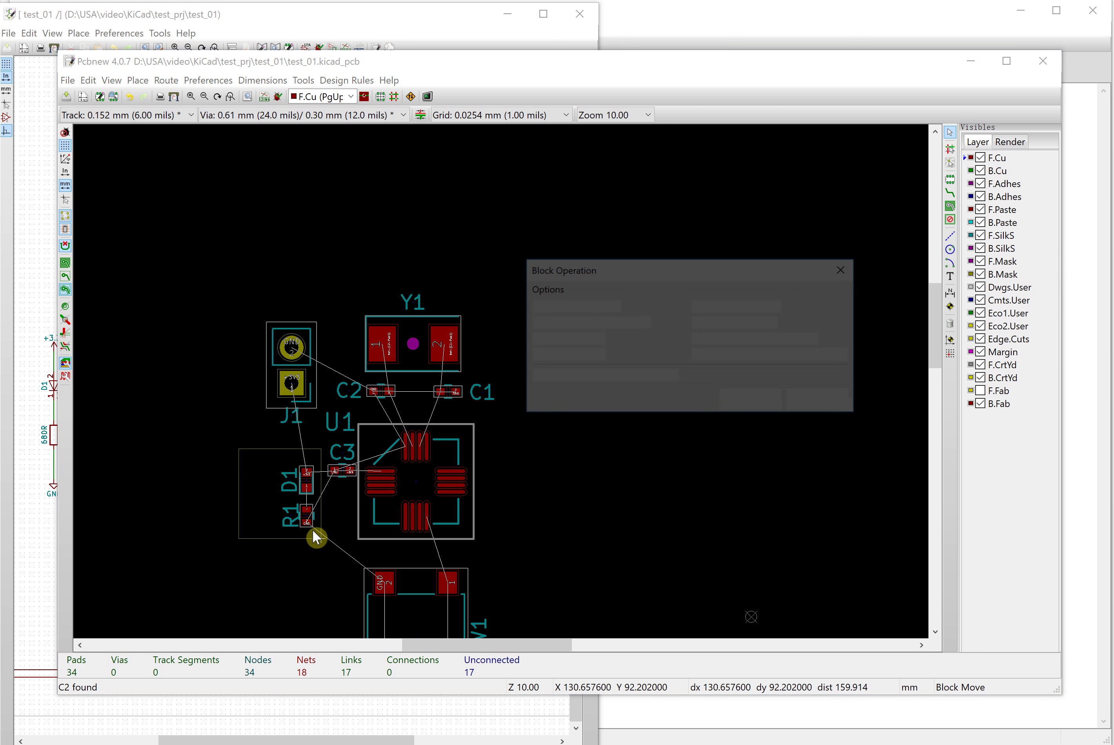
left_click(769, 402)
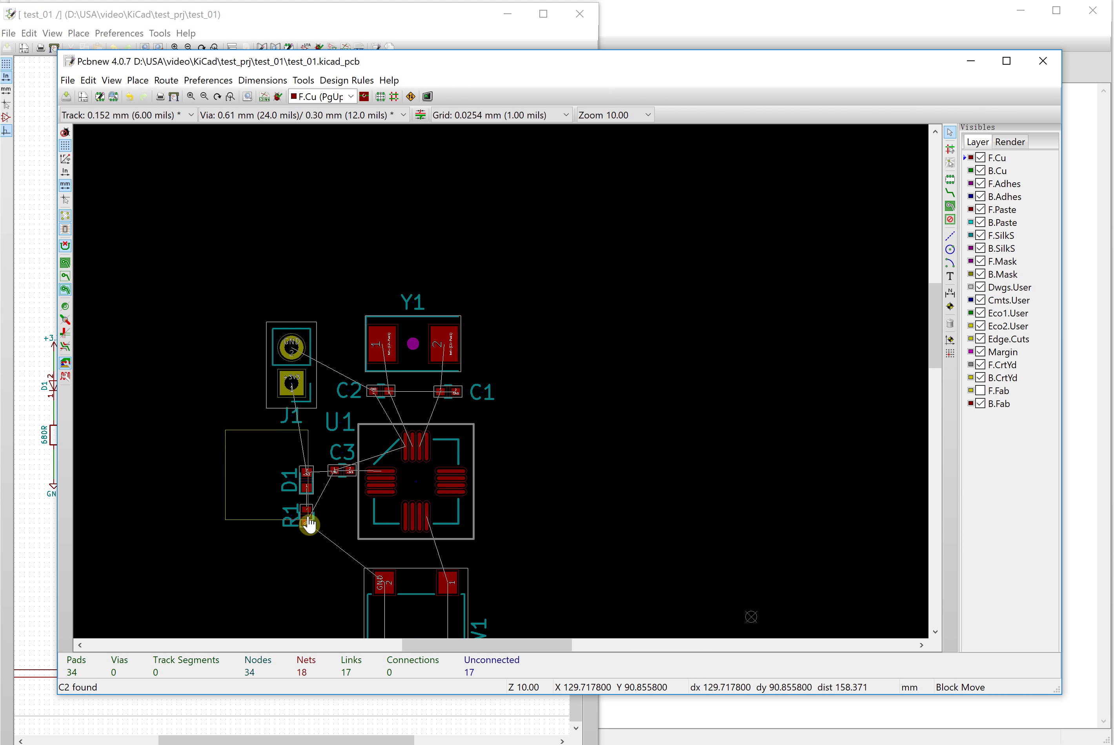
left_click(301, 523)
Step: Block-move D1 and R1 together slightly to the right, closer to C3
left_click_drag(225, 437, 298, 513)
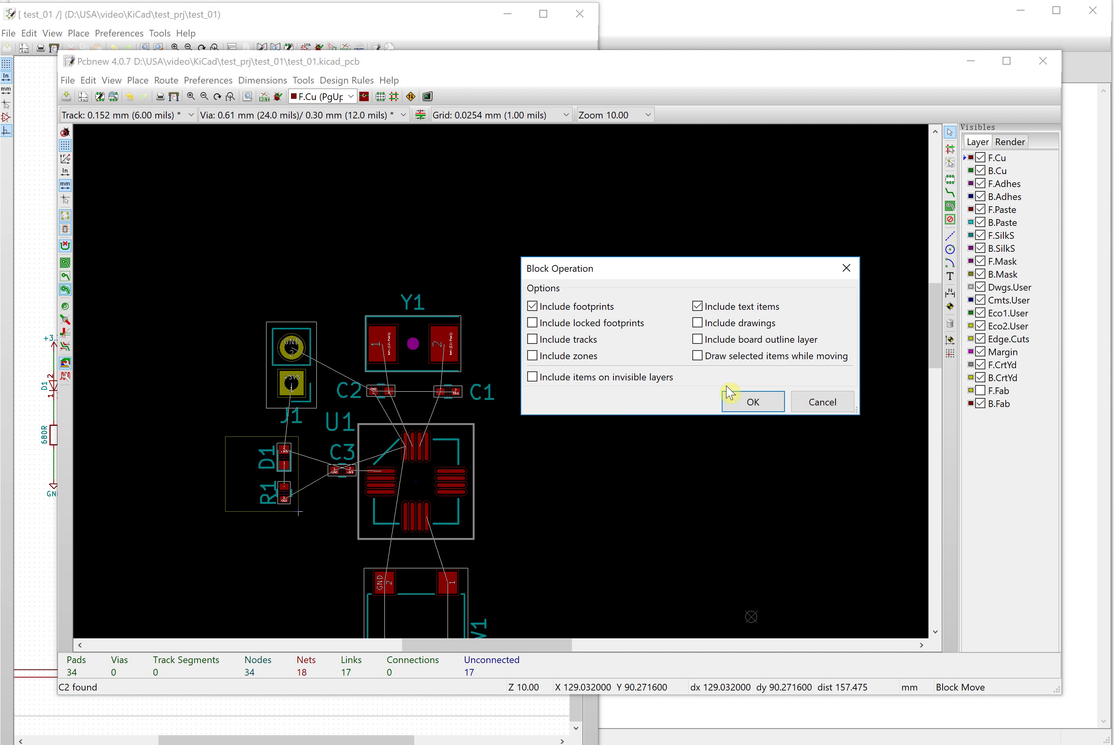
left_click(753, 402)
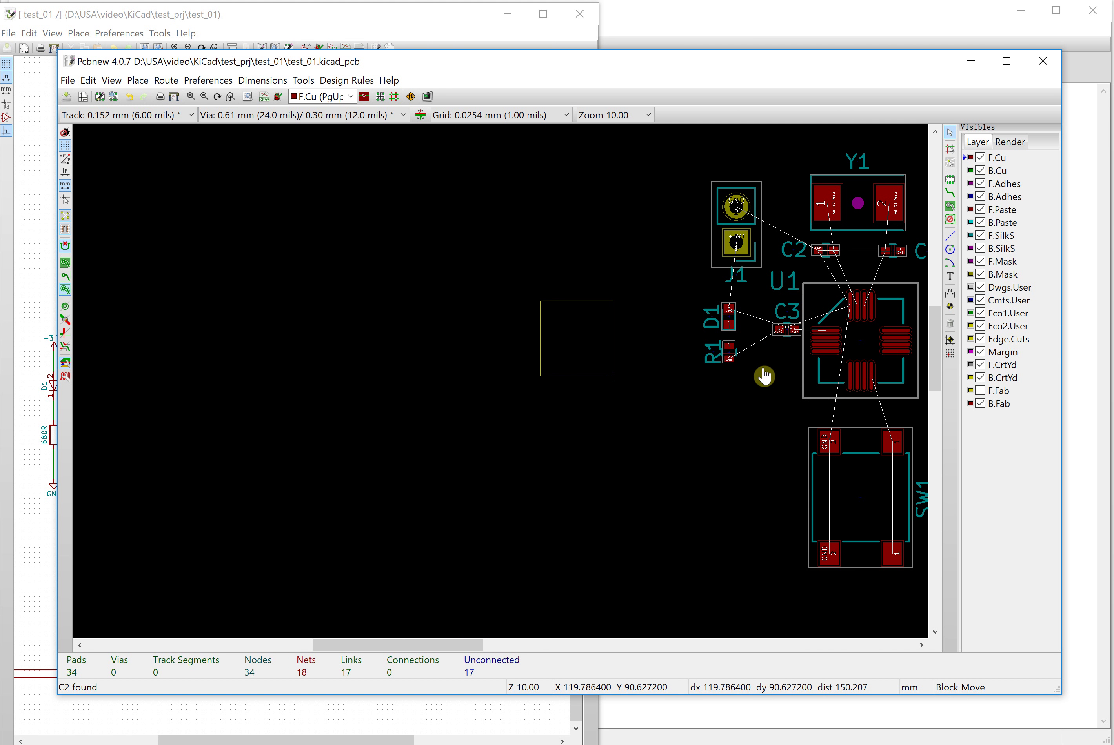
left_click(764, 376)
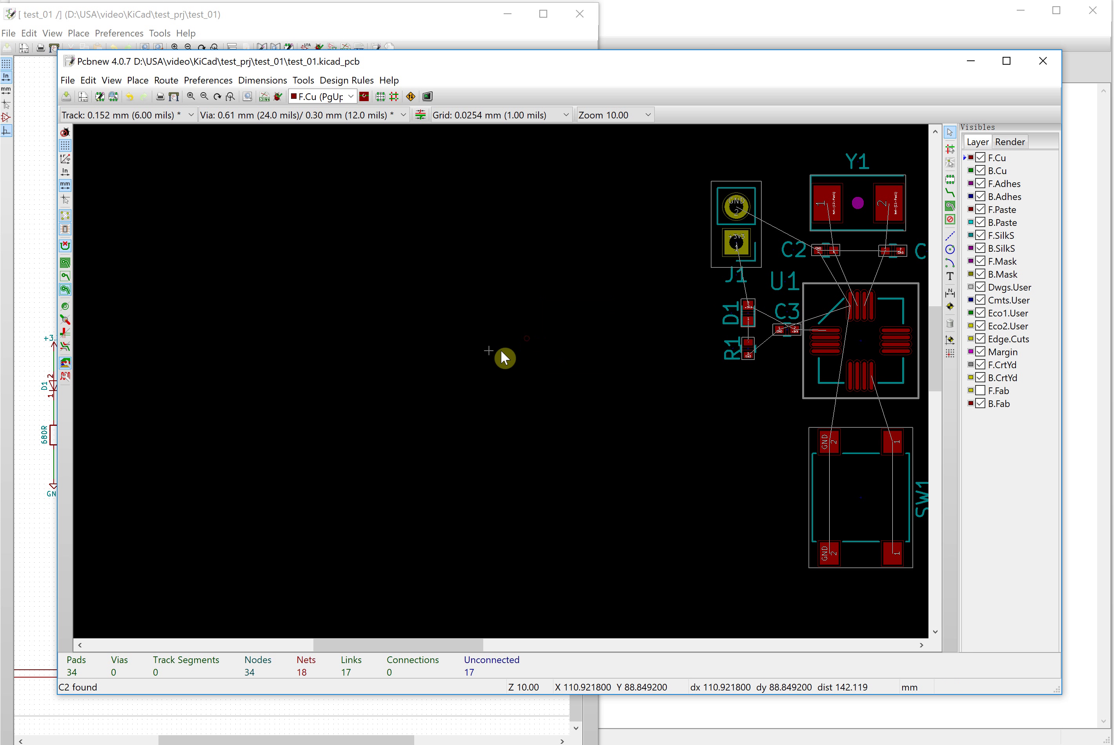
Step: Try grids of 0.2540 mm and 0.5080 mm, and set the grid to 0.6350 mm (25.00 mils)
scroll(493, 383, "down", 1)
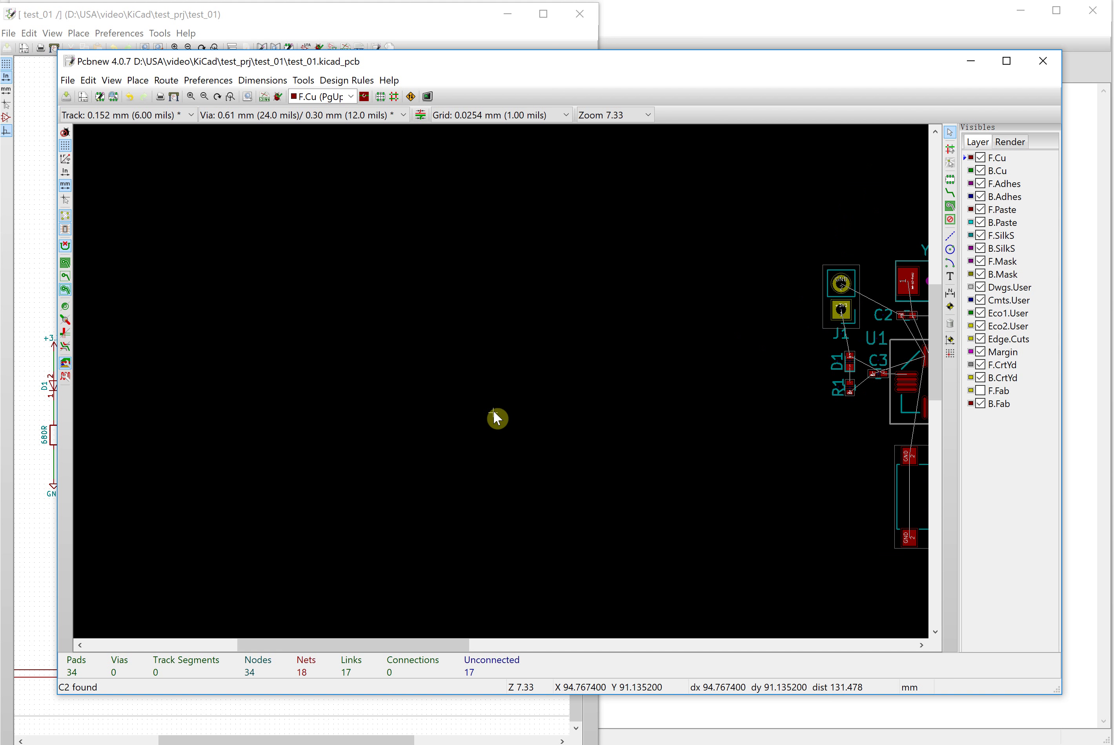
key("Home")
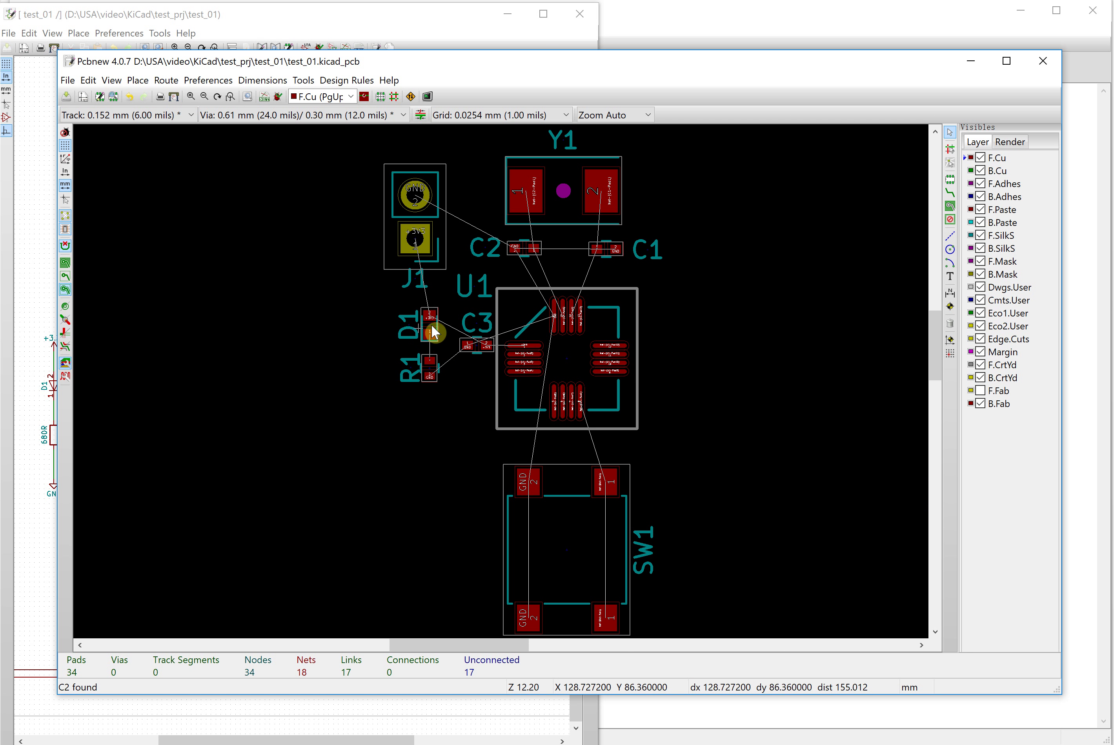
left_click(564, 119)
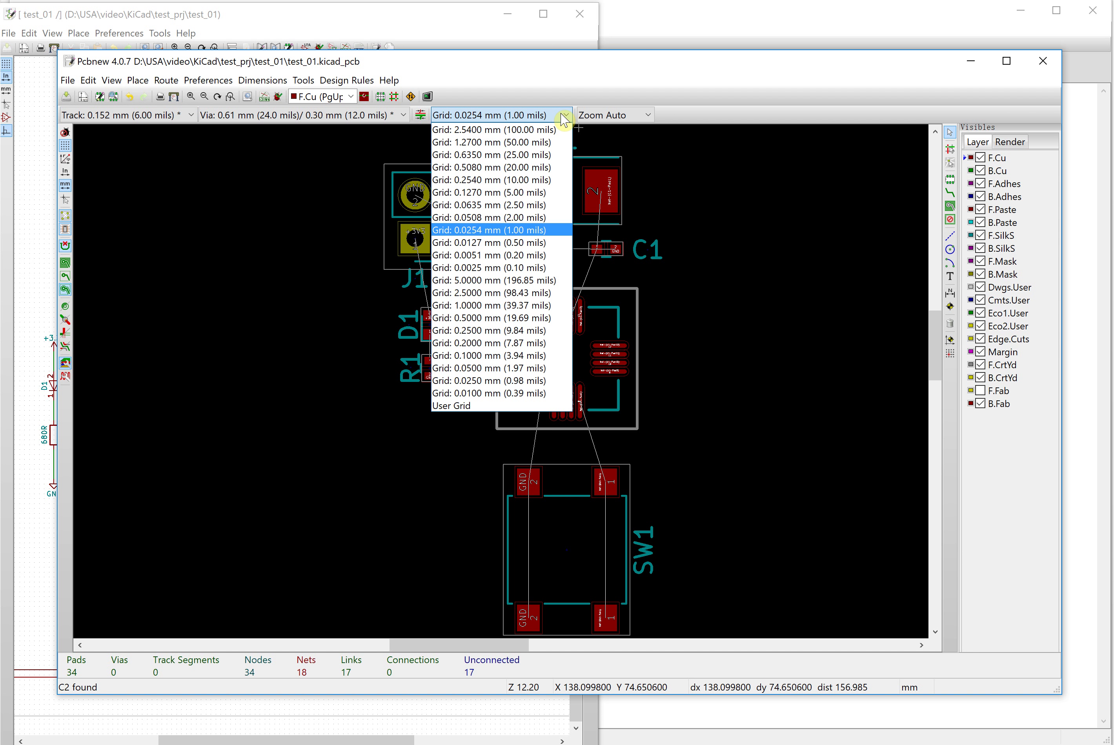
left_click(535, 179)
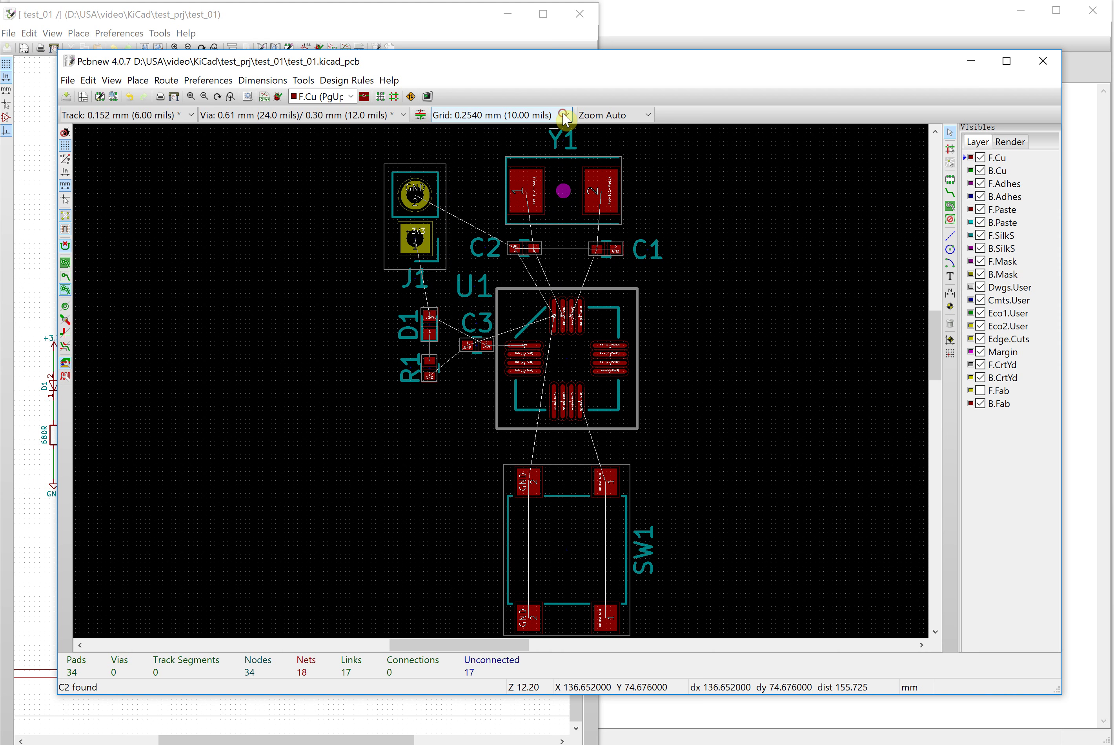
left_click(561, 117)
left_click(542, 166)
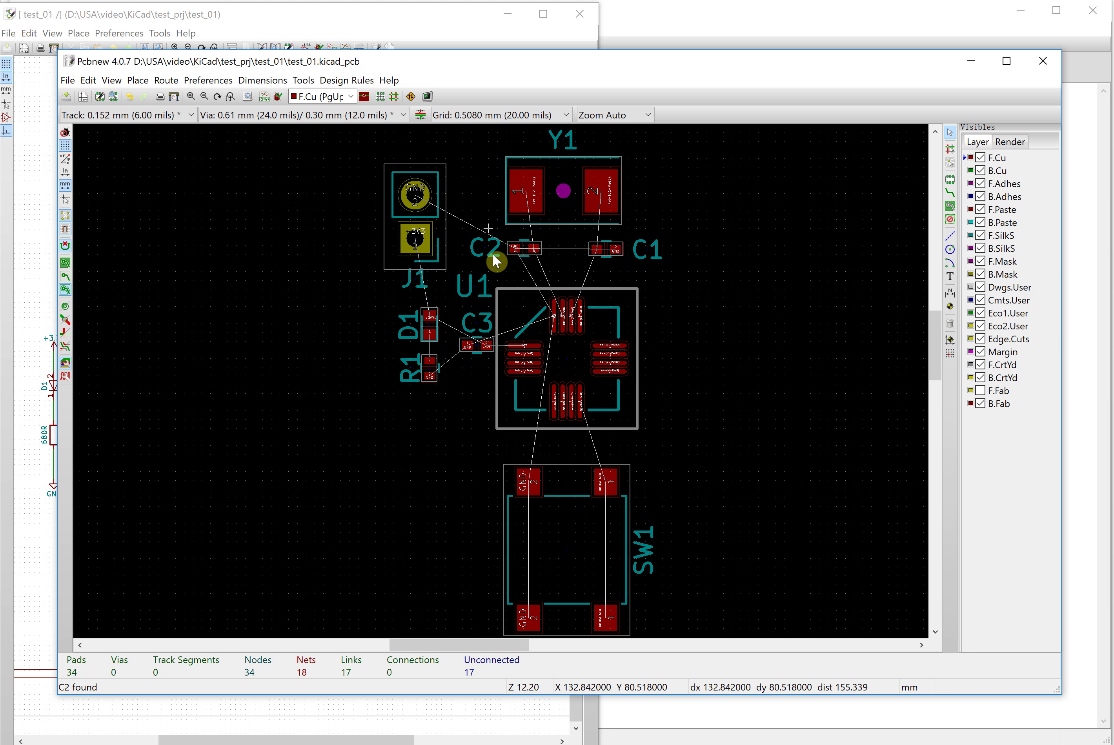
left_click(565, 117)
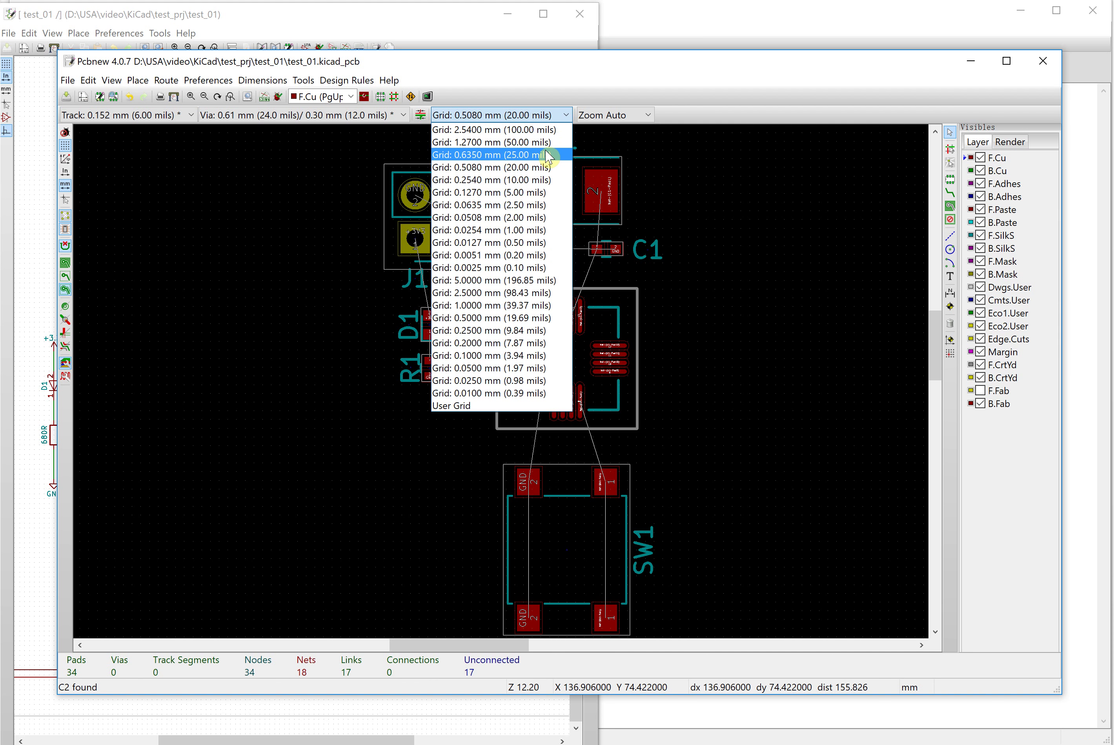
left_click(545, 156)
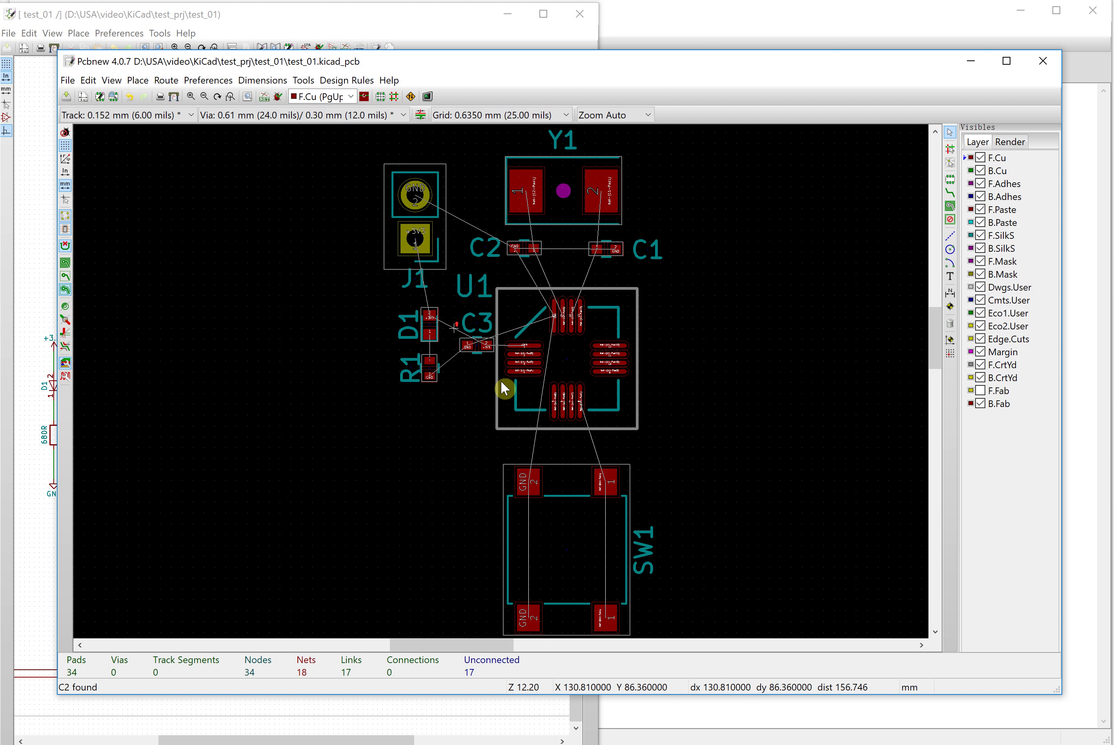
Step: Block-move D1 and R1 slightly up and left so they line up directly under J1's +3V3 pad
scroll(500, 382, "up", 1)
scroll(501, 382, "up", 2)
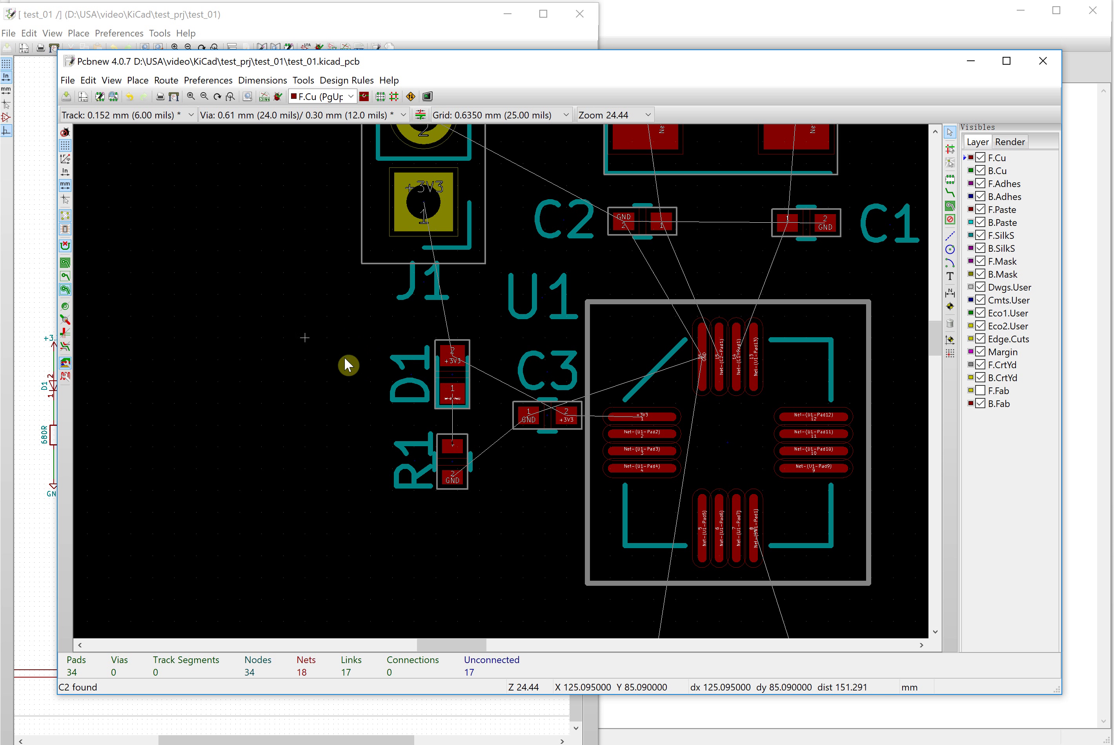
left_click_drag(305, 317, 479, 513)
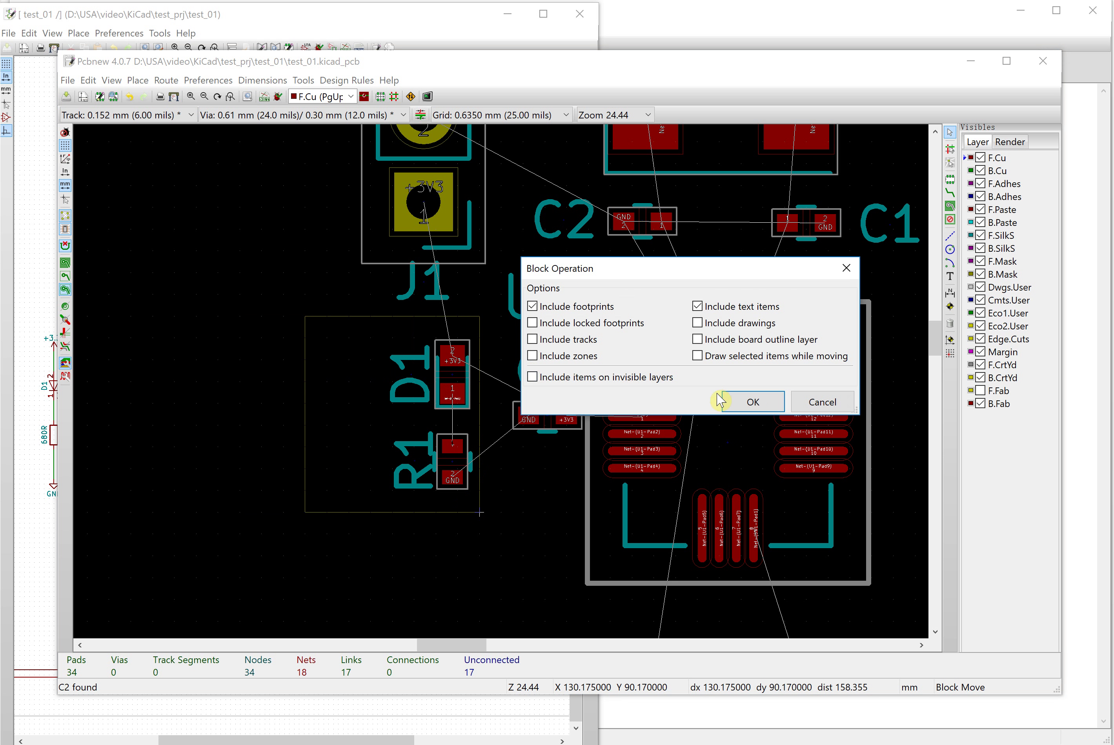
left_click(737, 398)
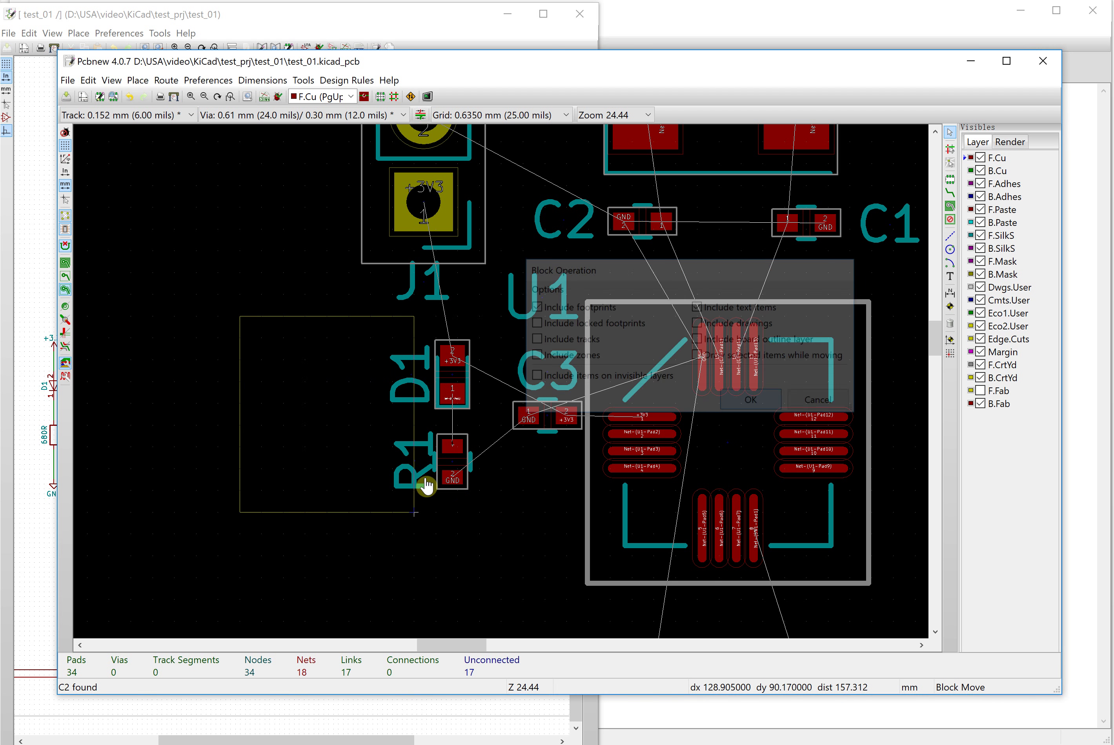
left_click(459, 501)
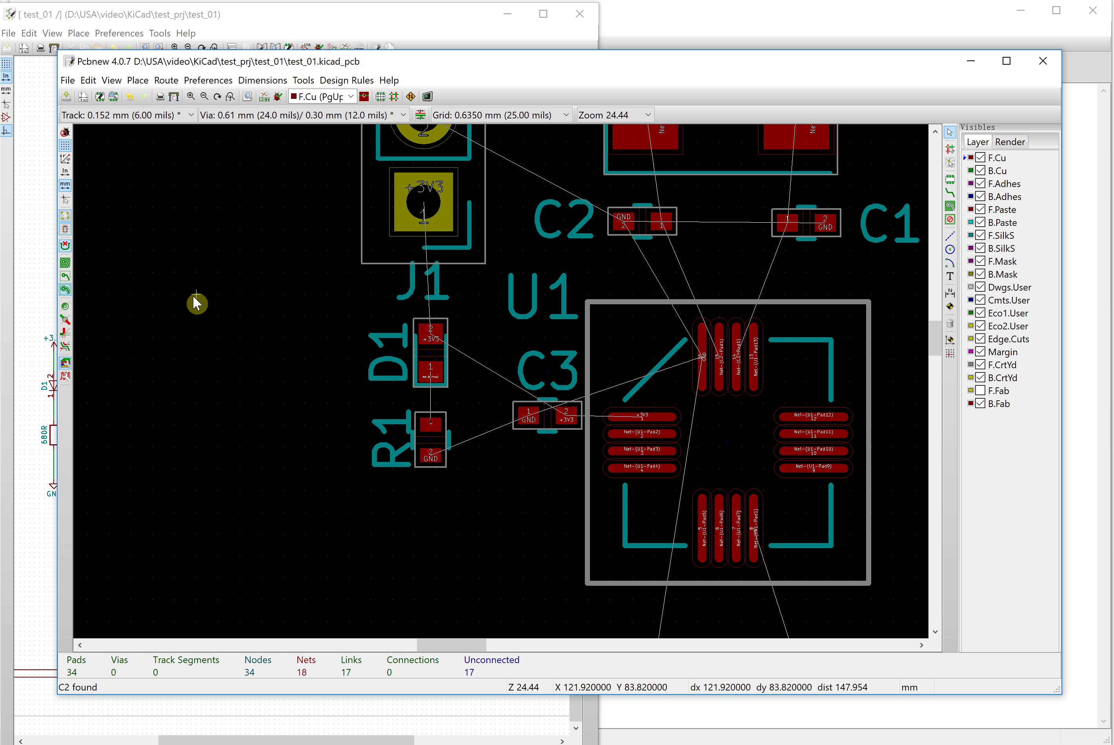
Step: Check the footprint arrangement and reference labels of the whole board in the 3D Viewer, and close it
scroll(188, 299, "down", 1)
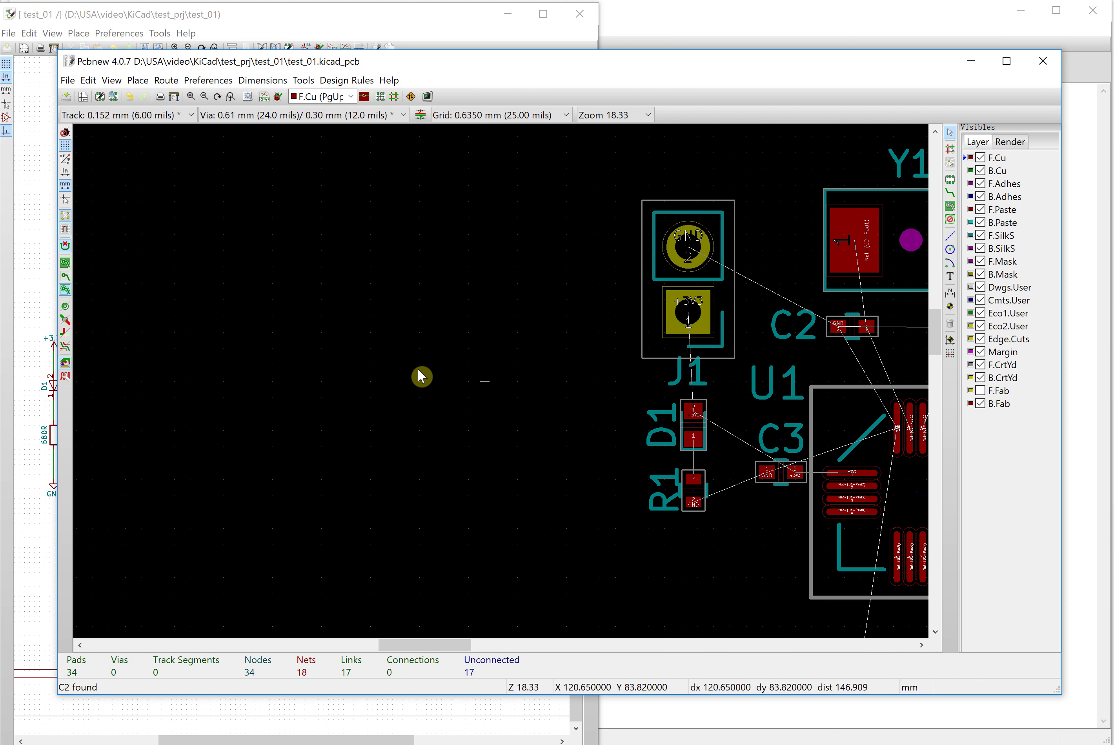
scroll(441, 381, "down", 1)
scroll(588, 347, "down", 1)
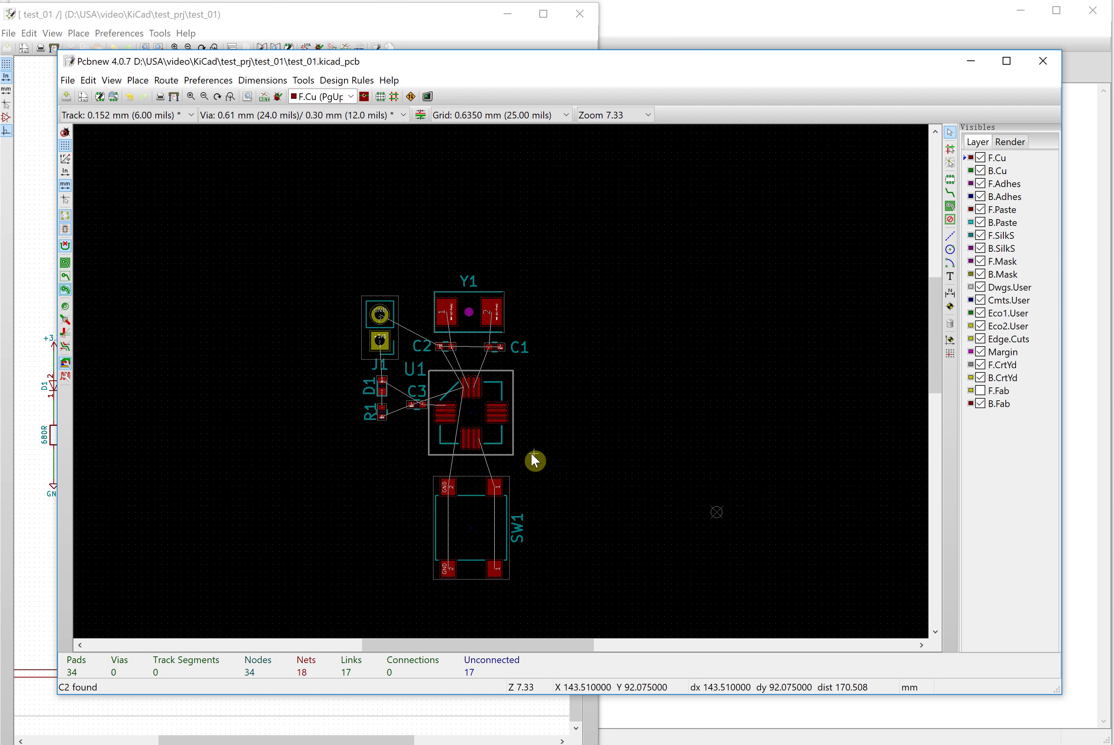
left_click(111, 80)
left_click(146, 152)
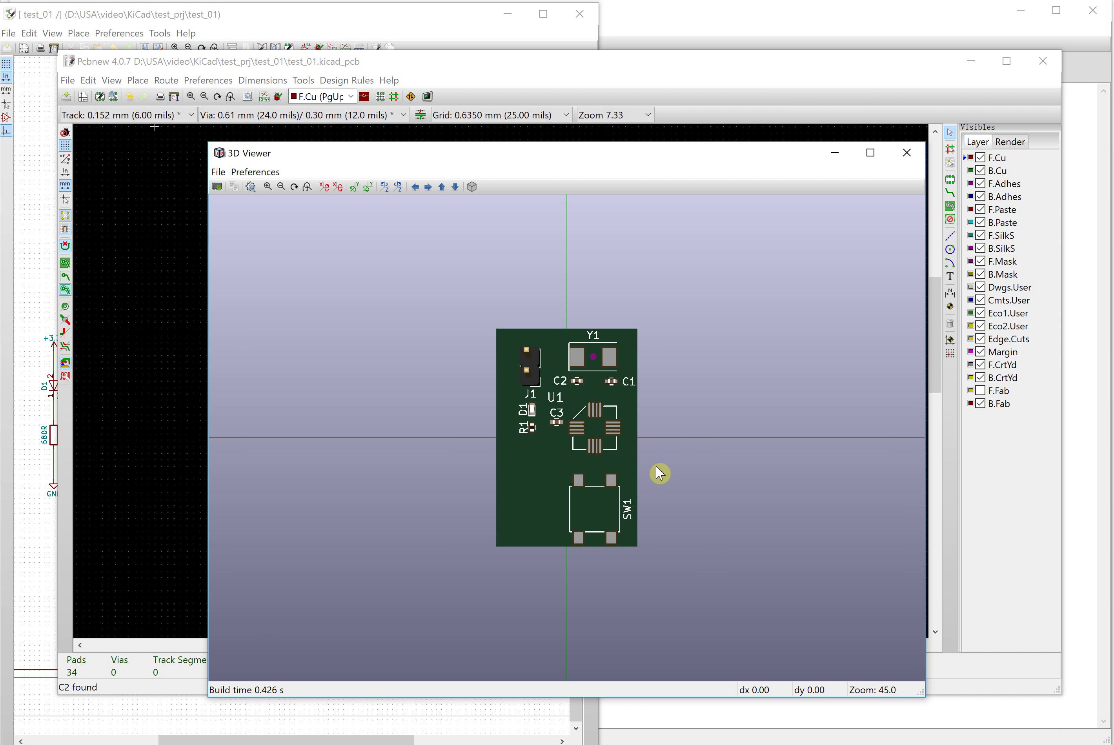
left_click(915, 159)
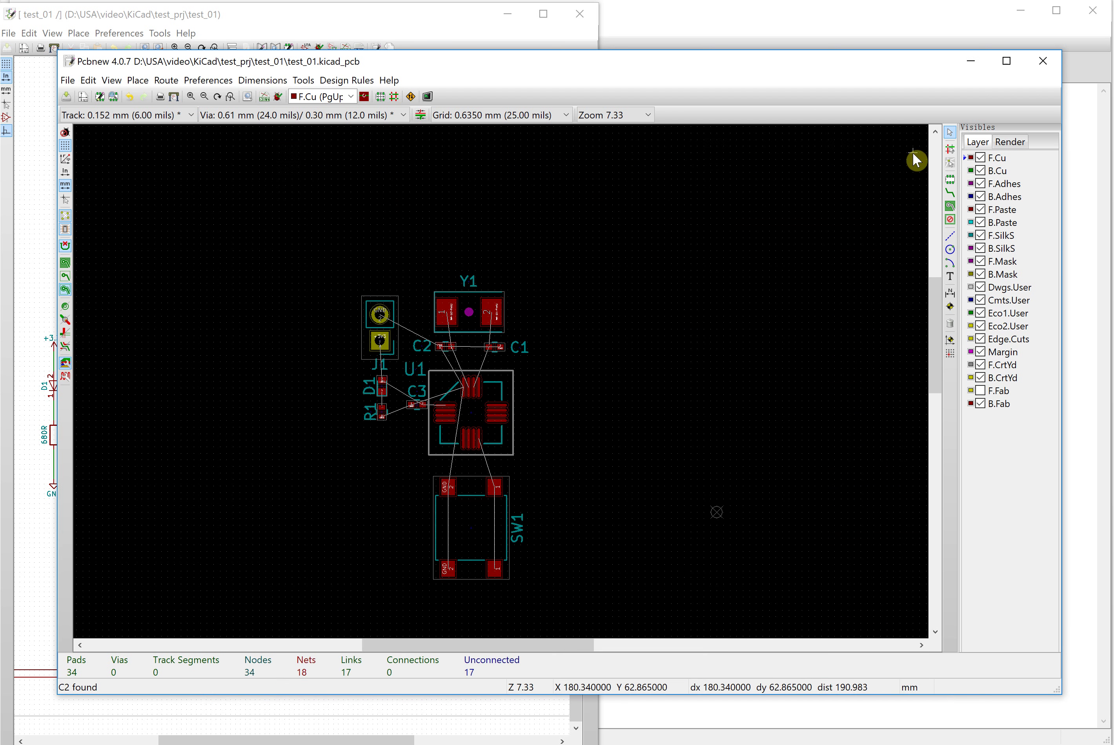